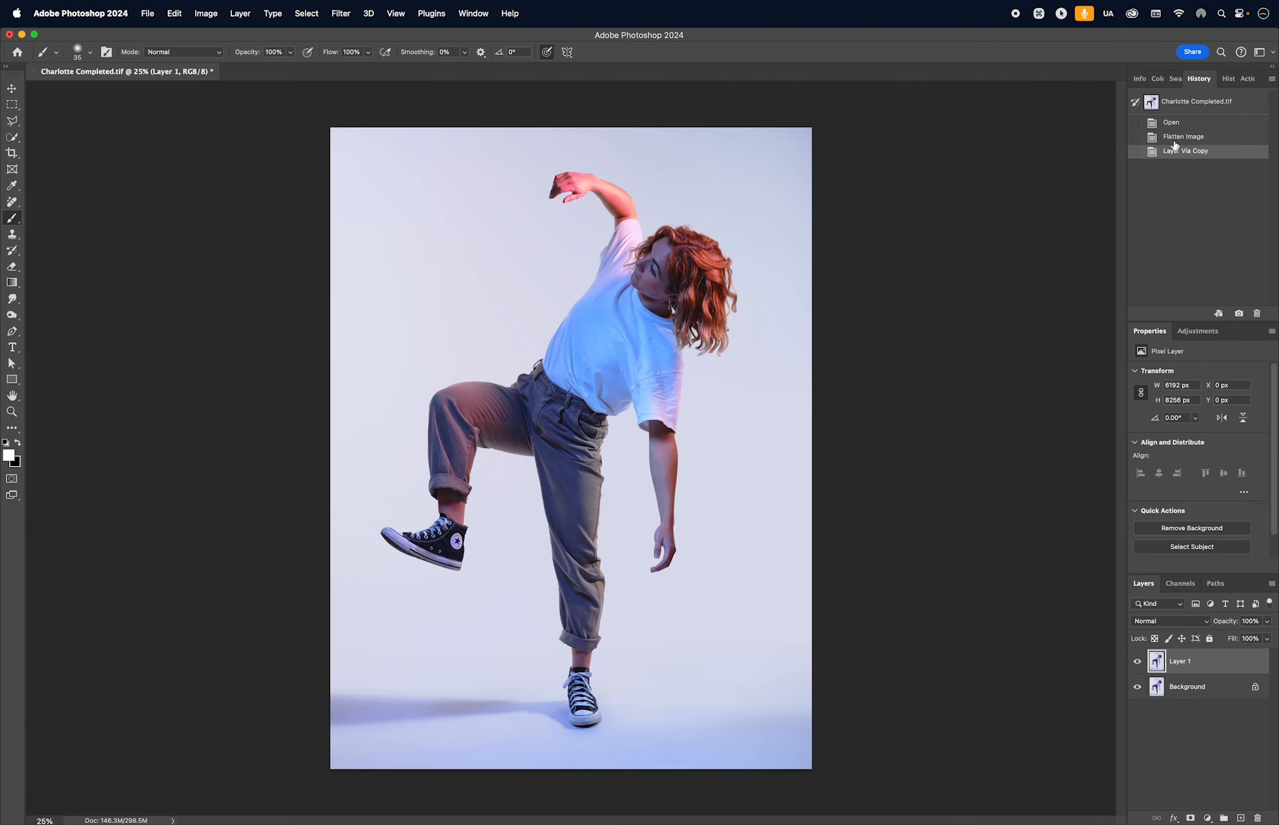
# Step: Set up a Camera Raw person mask for Person 1 covering Facial Skin, Body Skin, Eyebrows and Lips
pyautogui.press('shift+super+a')
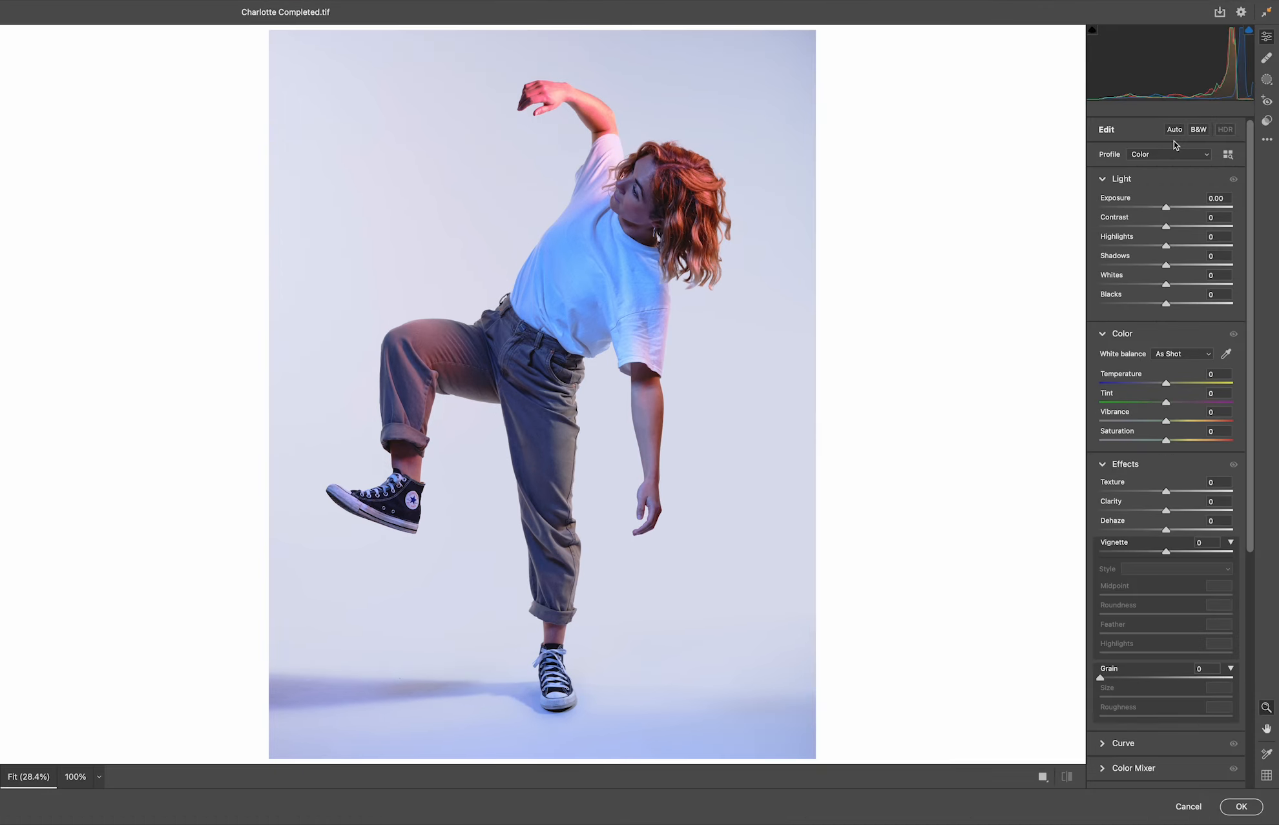
pyautogui.click(1267, 80)
pyautogui.click(1121, 162)
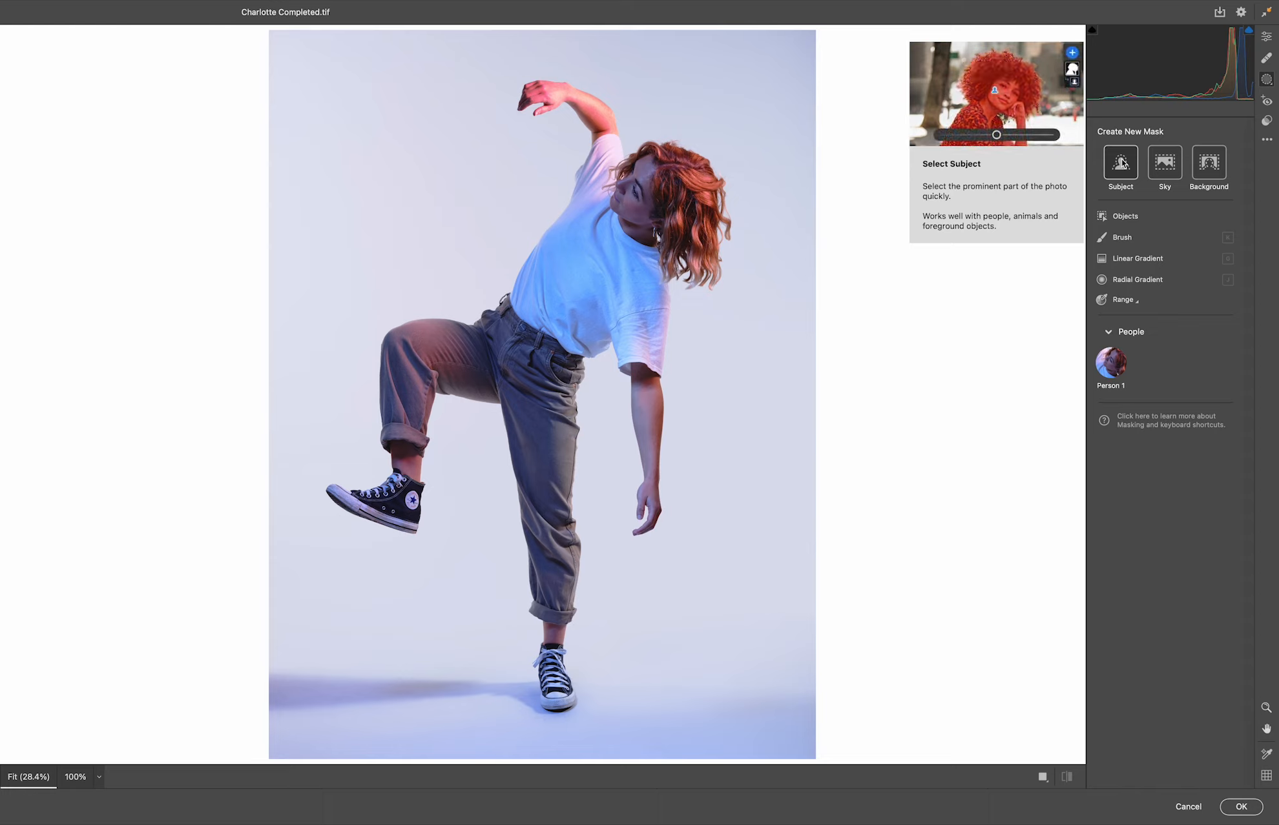
pyautogui.click(1111, 367)
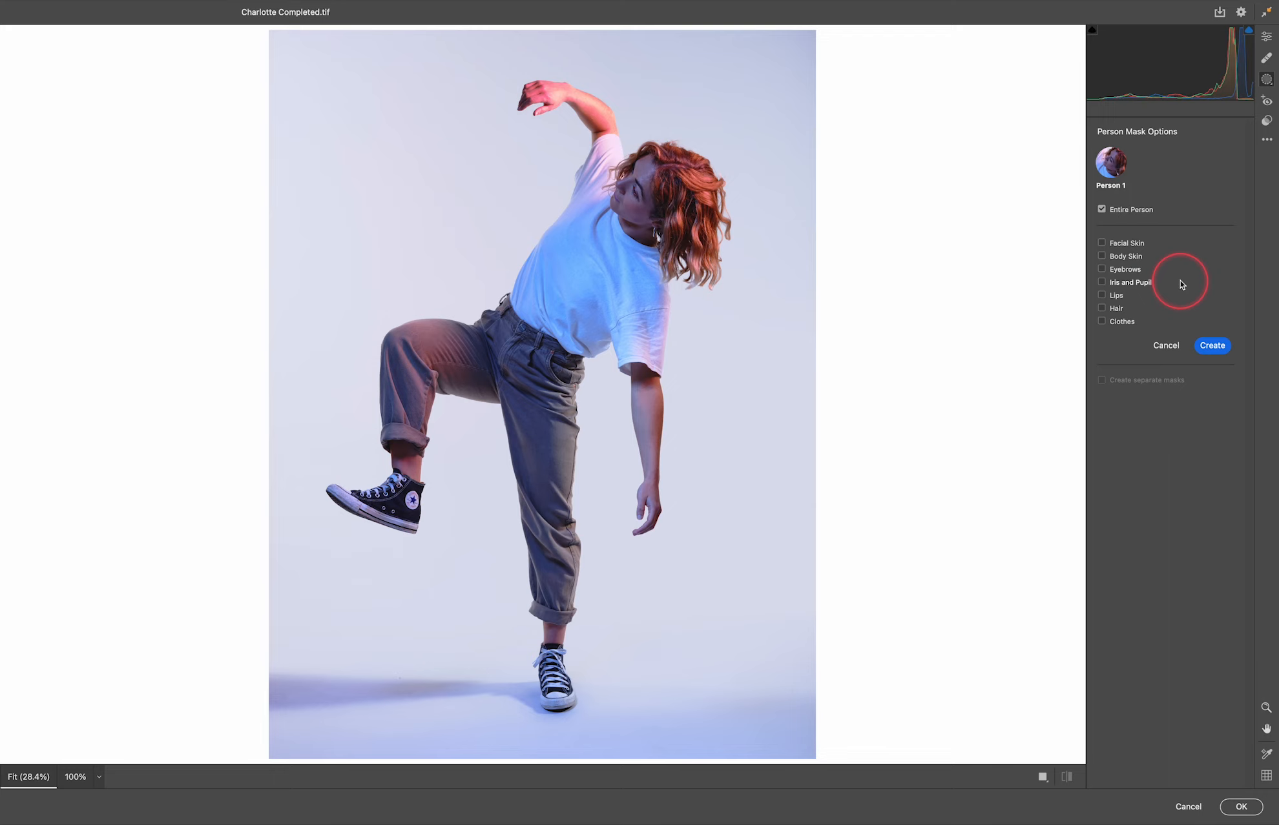
pyautogui.click(1114, 243)
pyautogui.click(1113, 256)
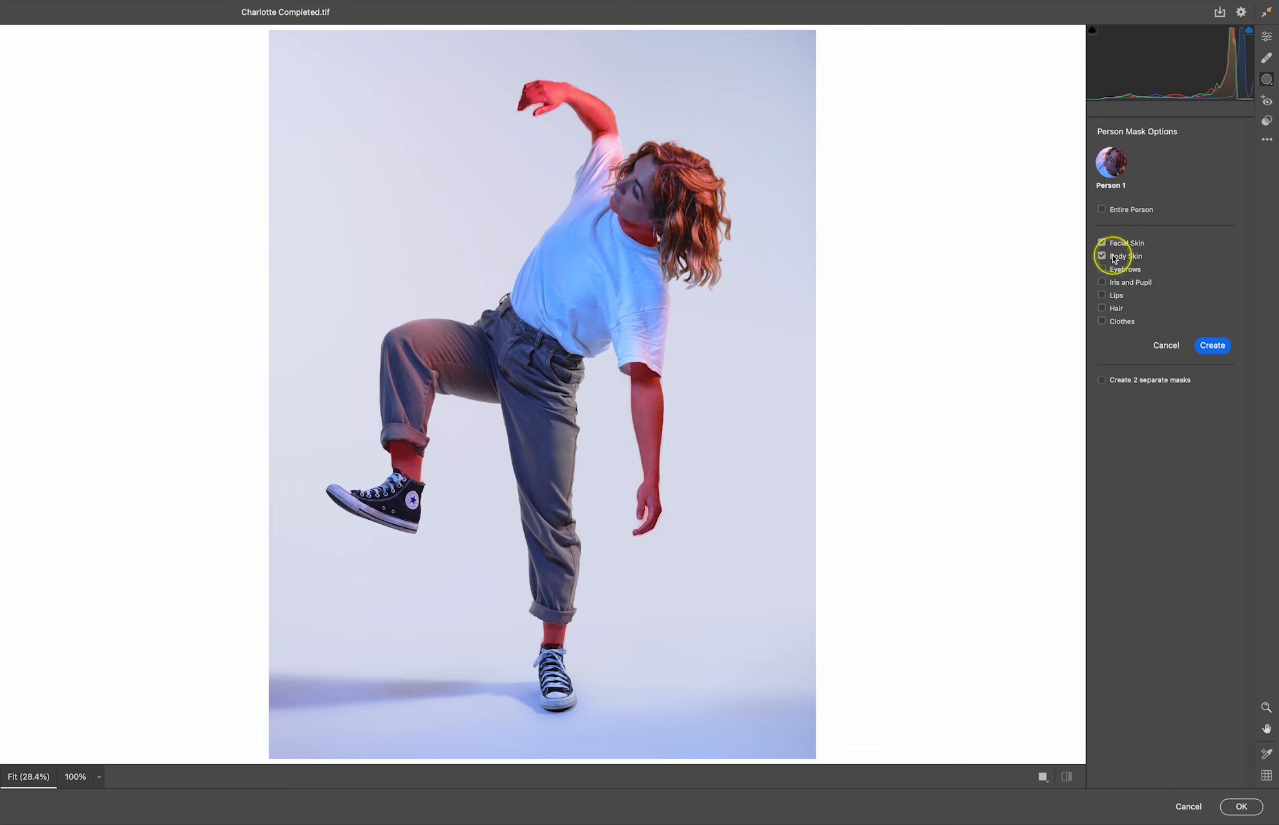
pyautogui.click(1124, 270)
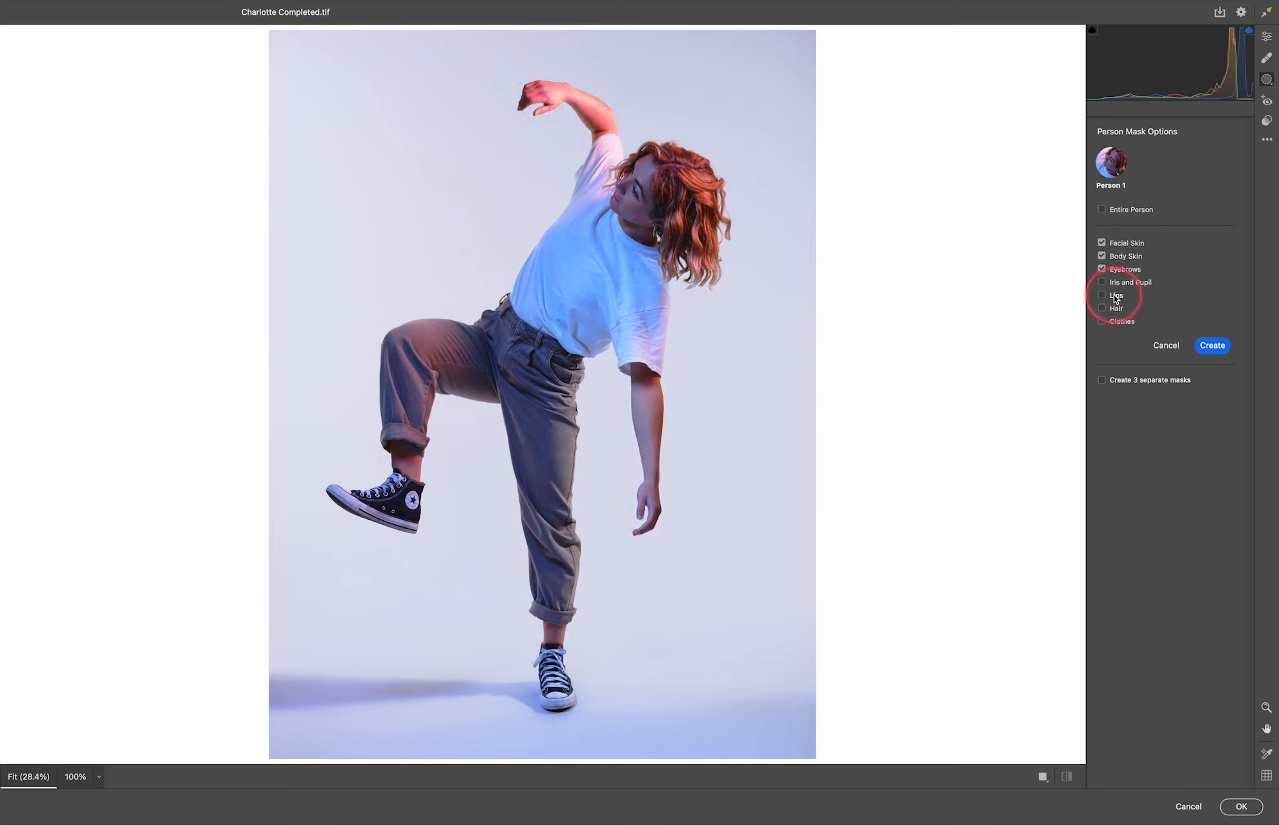
pyautogui.click(1115, 297)
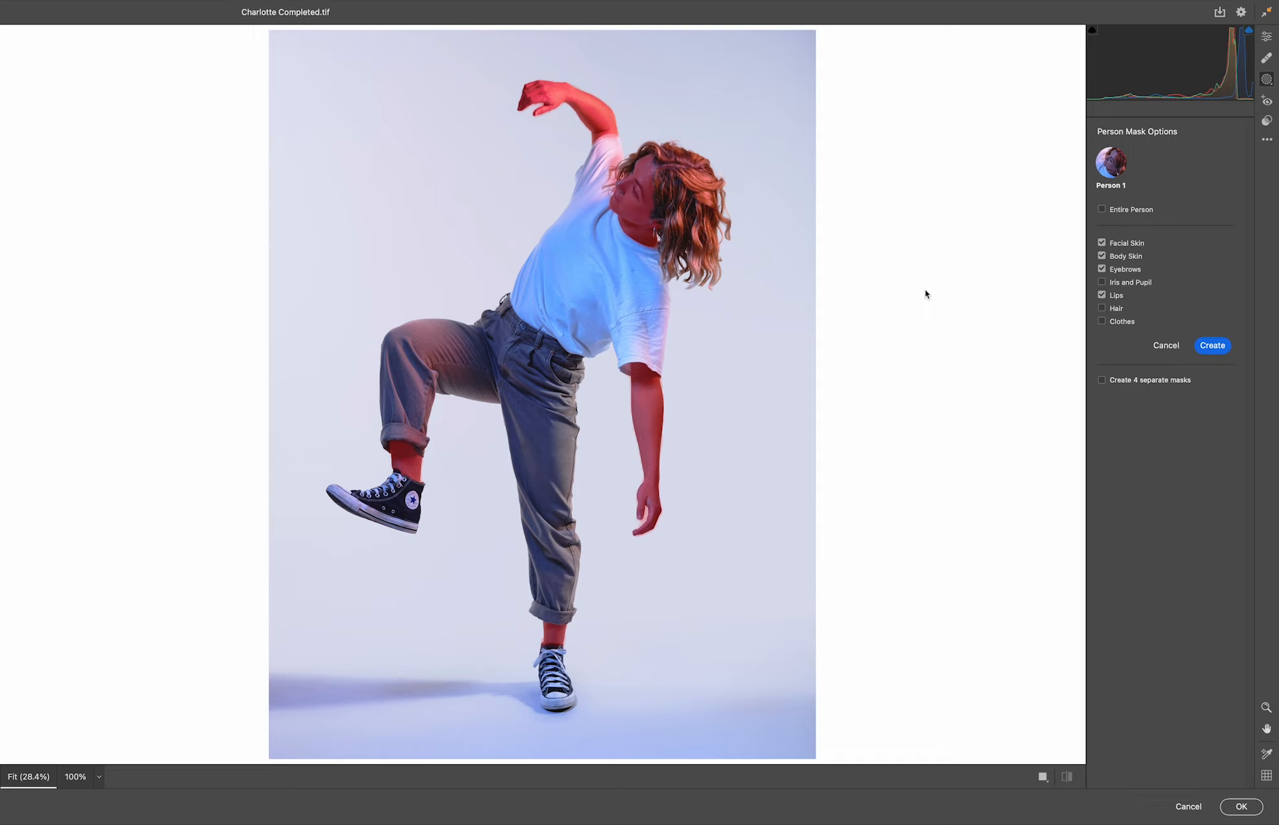
# Step: Leave the Camera Raw filter and try selecting the Skin Tones with Color Range at a fuzziness of 159
pyautogui.click(1190, 807)
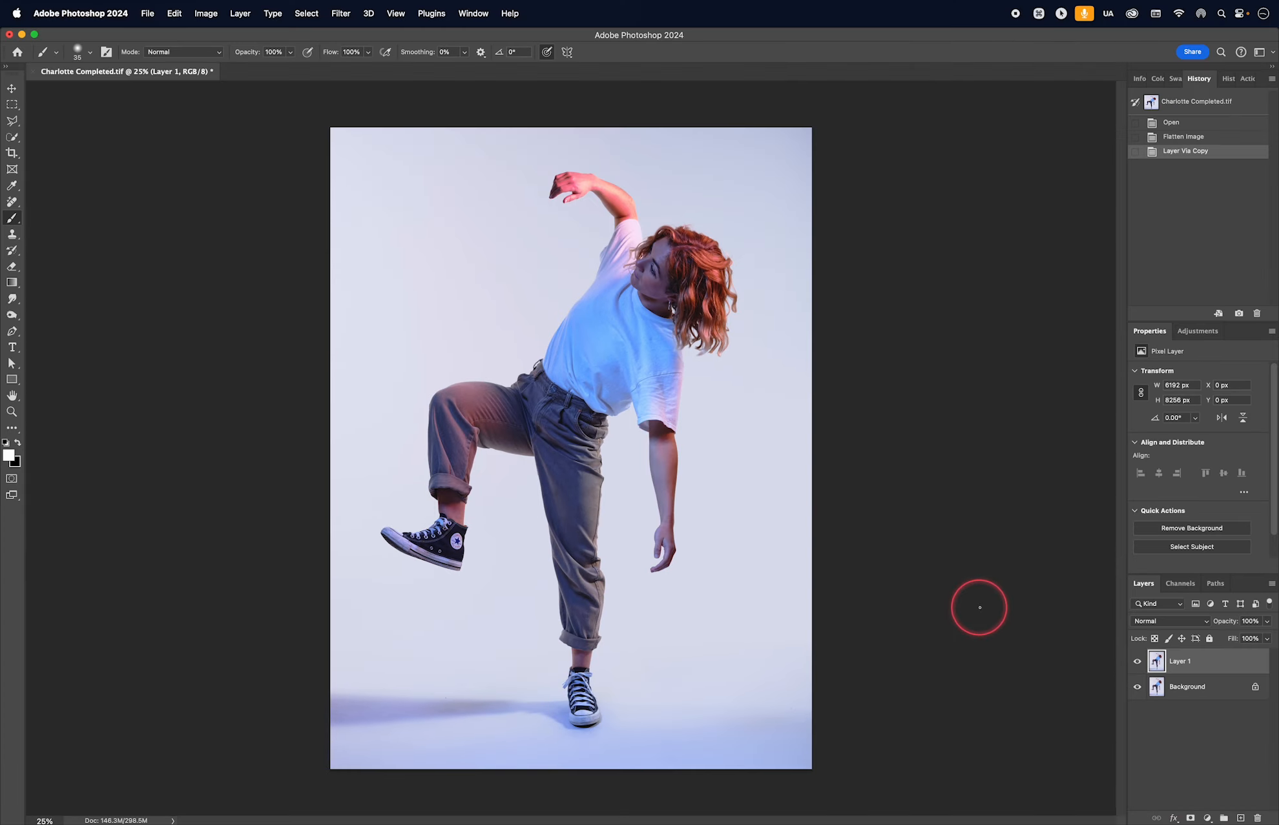
pyautogui.click(307, 13)
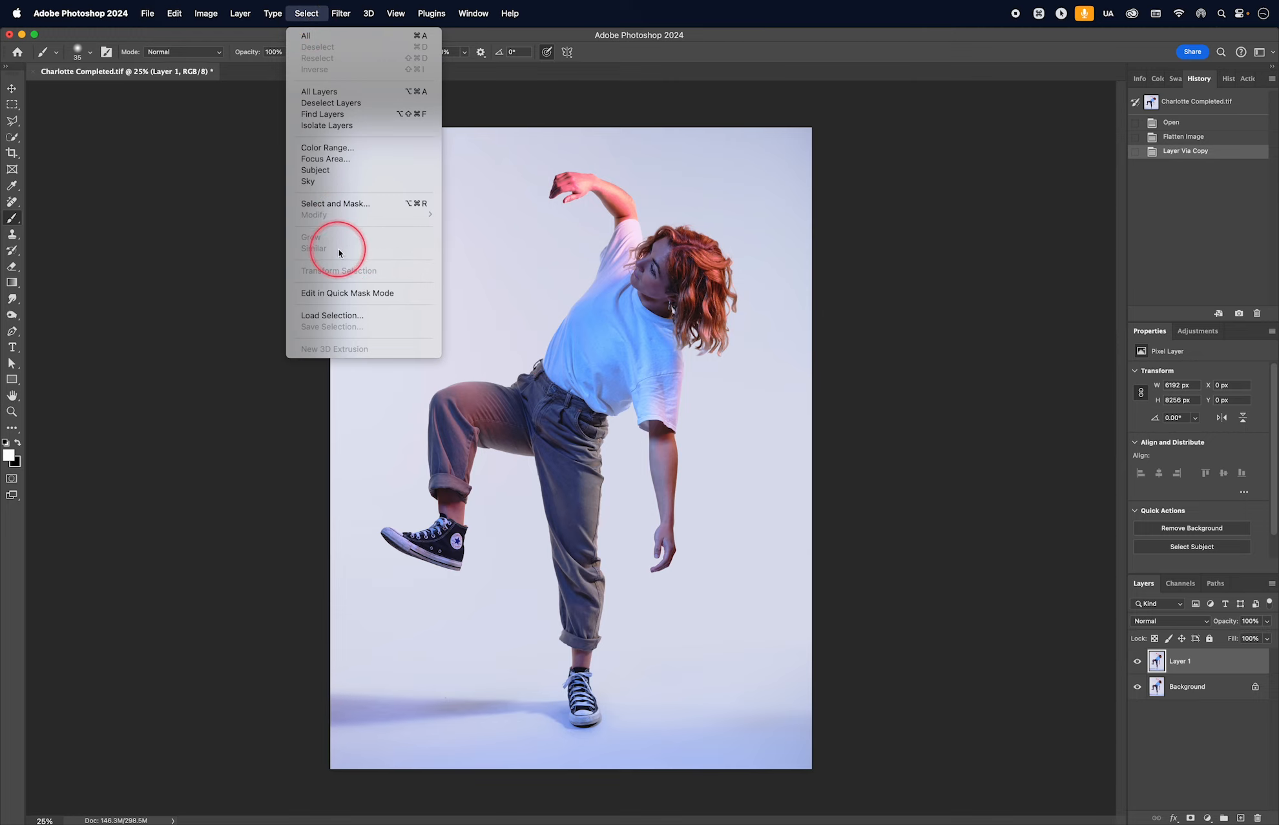
pyautogui.click(326, 147)
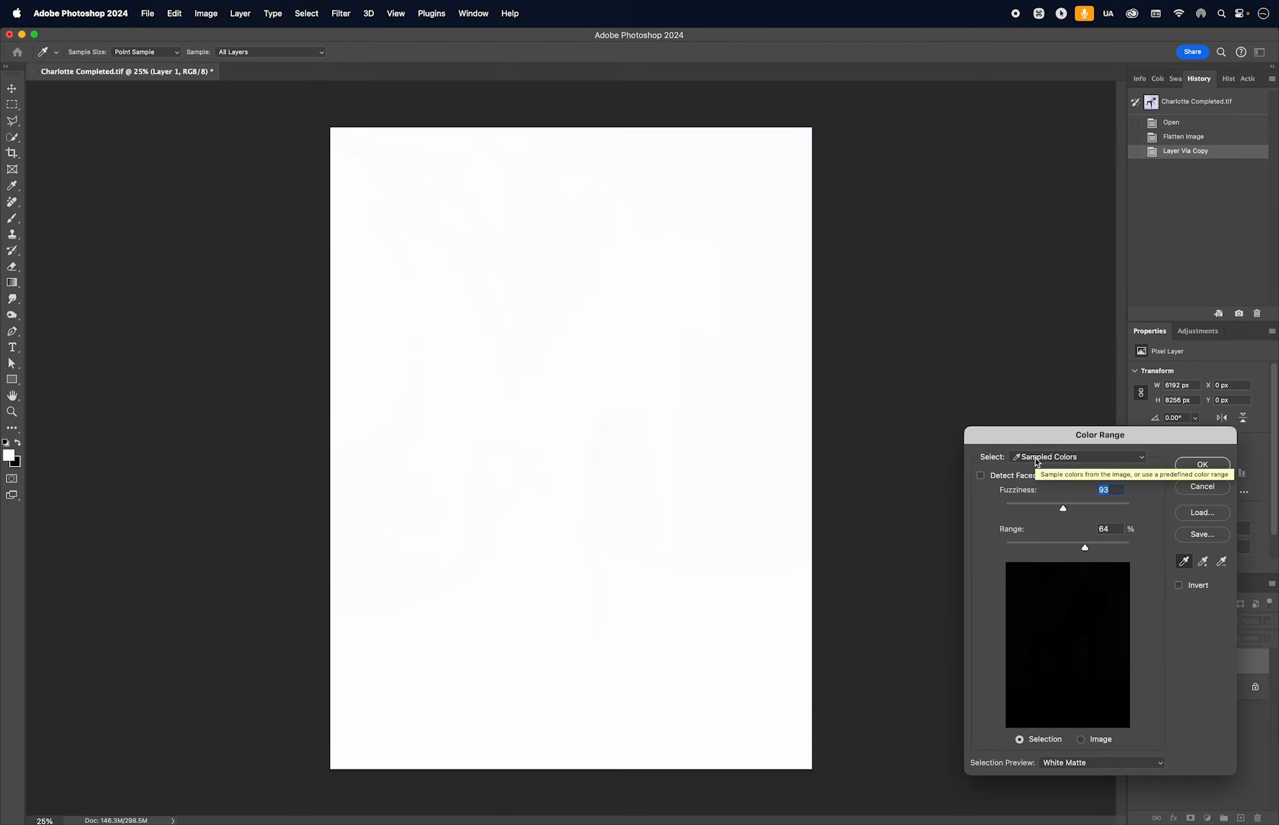
pyautogui.moveTo(1035, 459); pyautogui.dragTo(1066, 619)
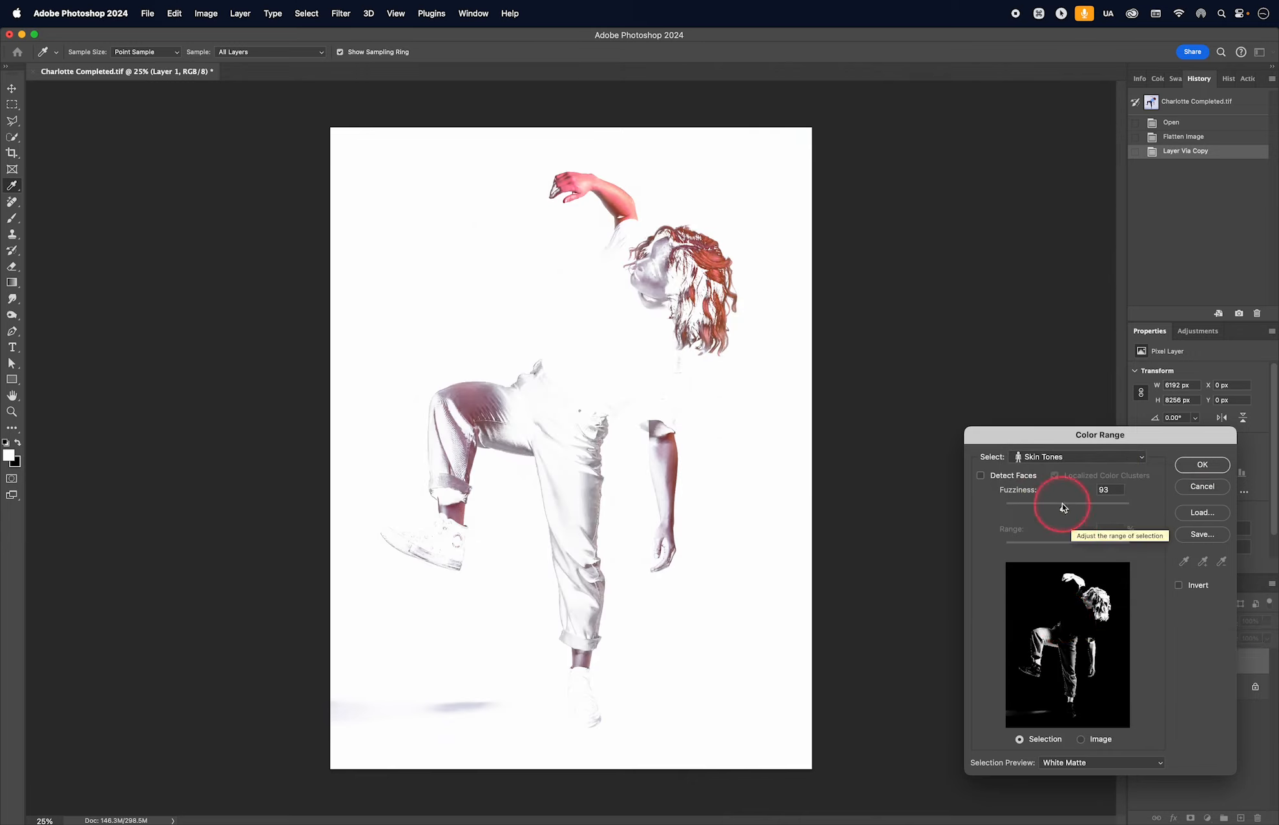
pyautogui.moveTo(1065, 509); pyautogui.dragTo(1105, 514)
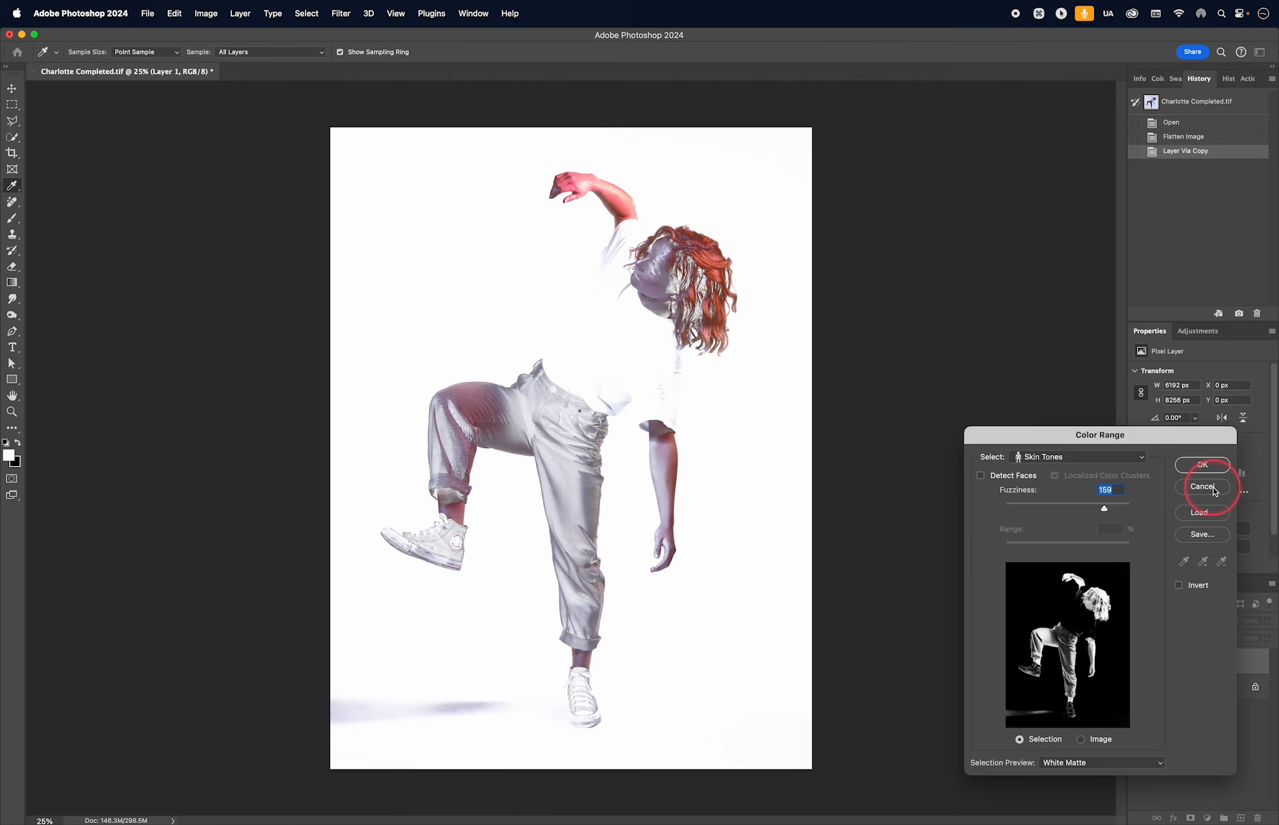
pyautogui.click(1202, 465)
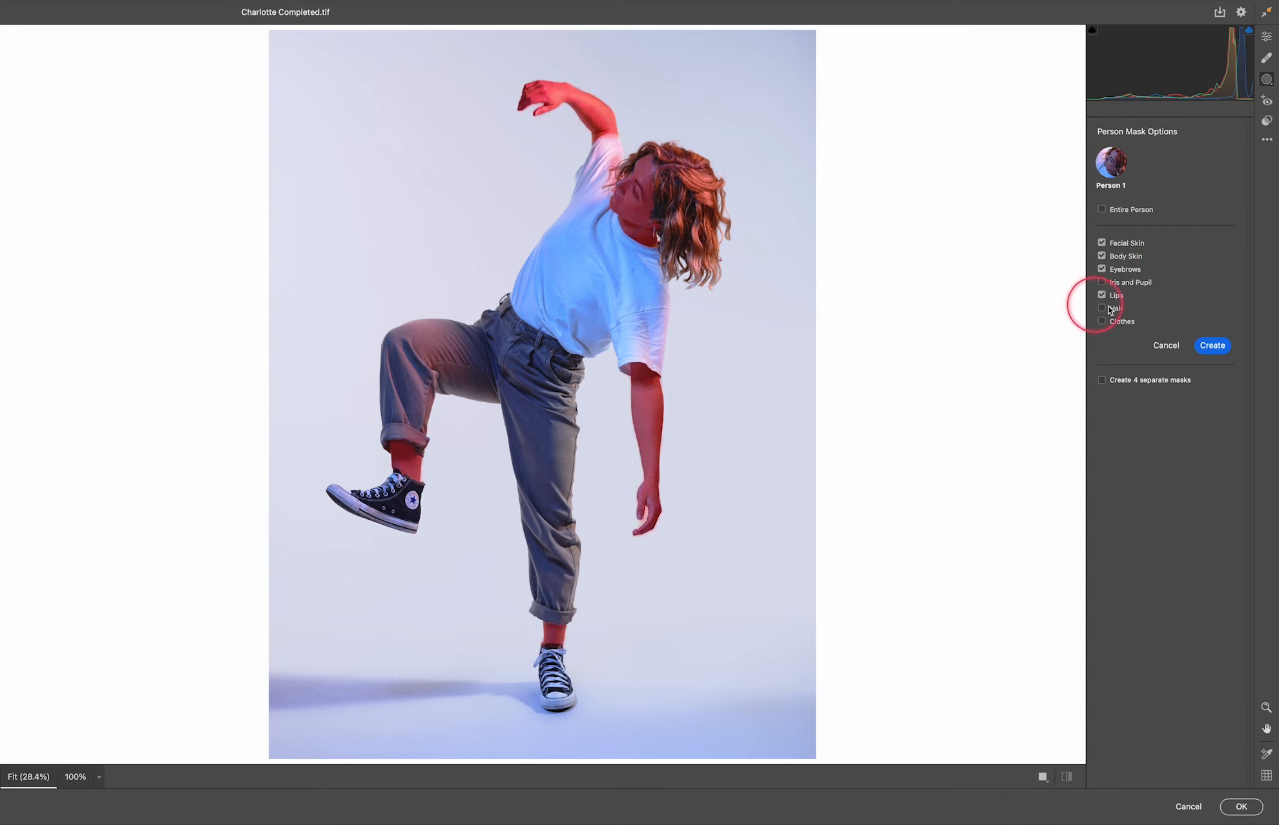
# Step: Create a single combined mask from the chosen facial skin, body skin, eyebrows and lips of Person 1
pyautogui.click(1218, 348)
pyautogui.click(1130, 339)
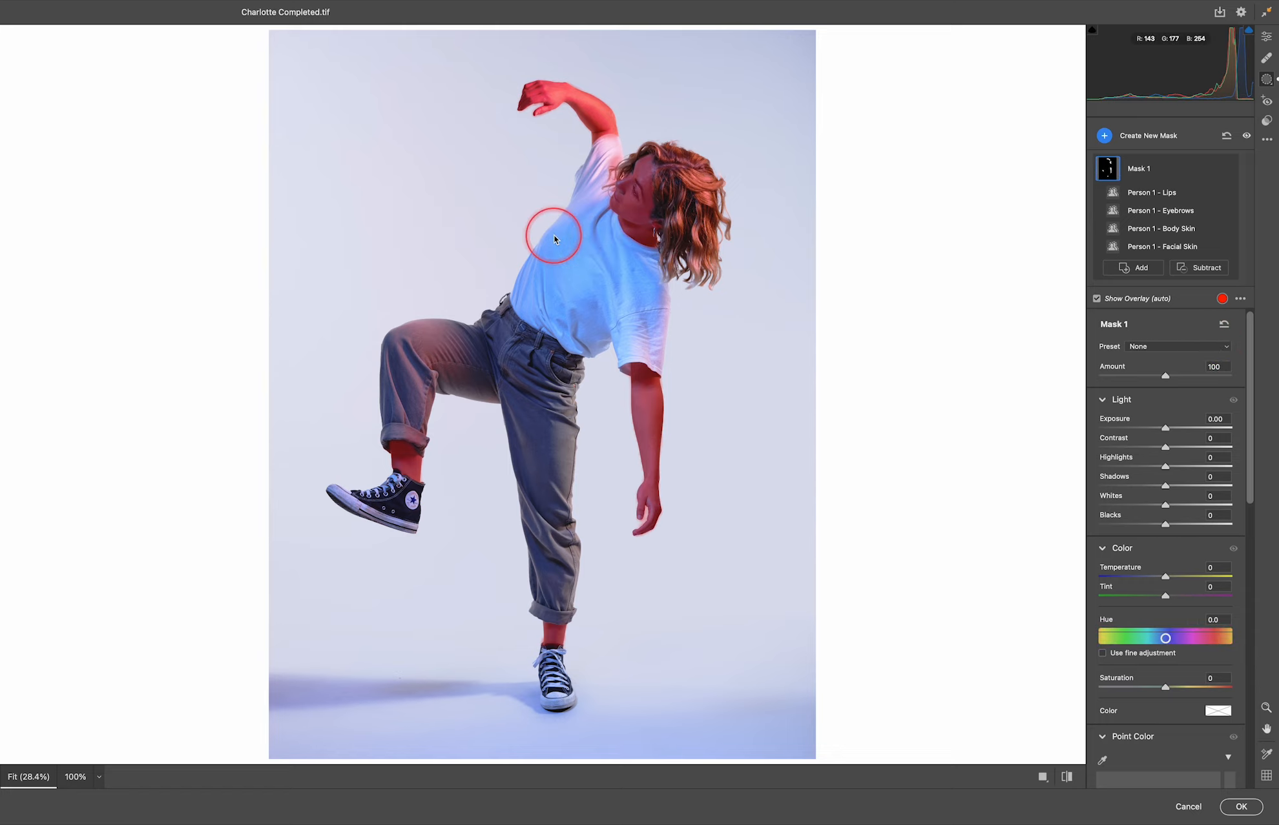
# Step: Examine the mask overlay up close along the raised hand, arm, shirt sleeve and face for spill and missed skin
pyautogui.press('z')
pyautogui.moveTo(534, 109); pyautogui.dragTo(709, 295)
pyautogui.press('space')
pyautogui.moveTo(704, 155); pyautogui.dragTo(543, 354)
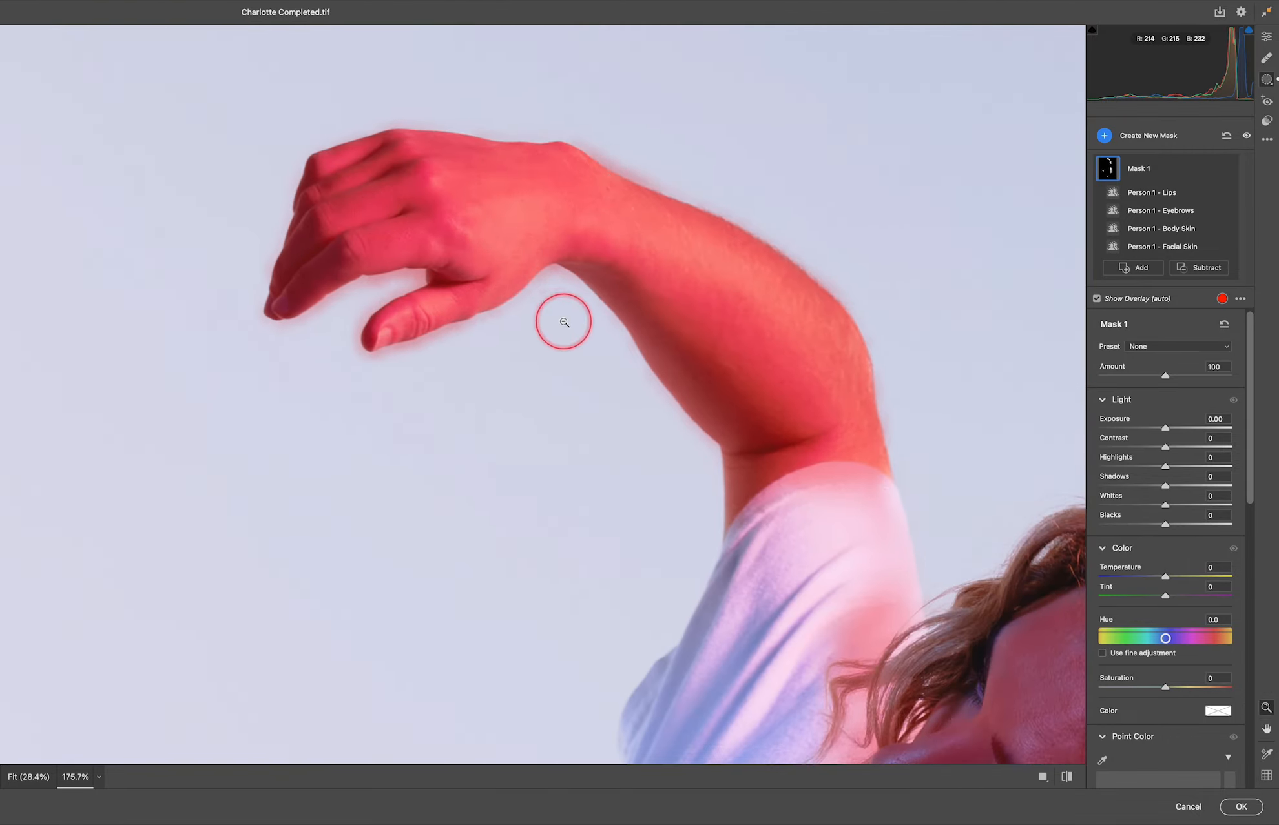
pyautogui.press('space')
pyautogui.moveTo(515, 305); pyautogui.dragTo(477, 340)
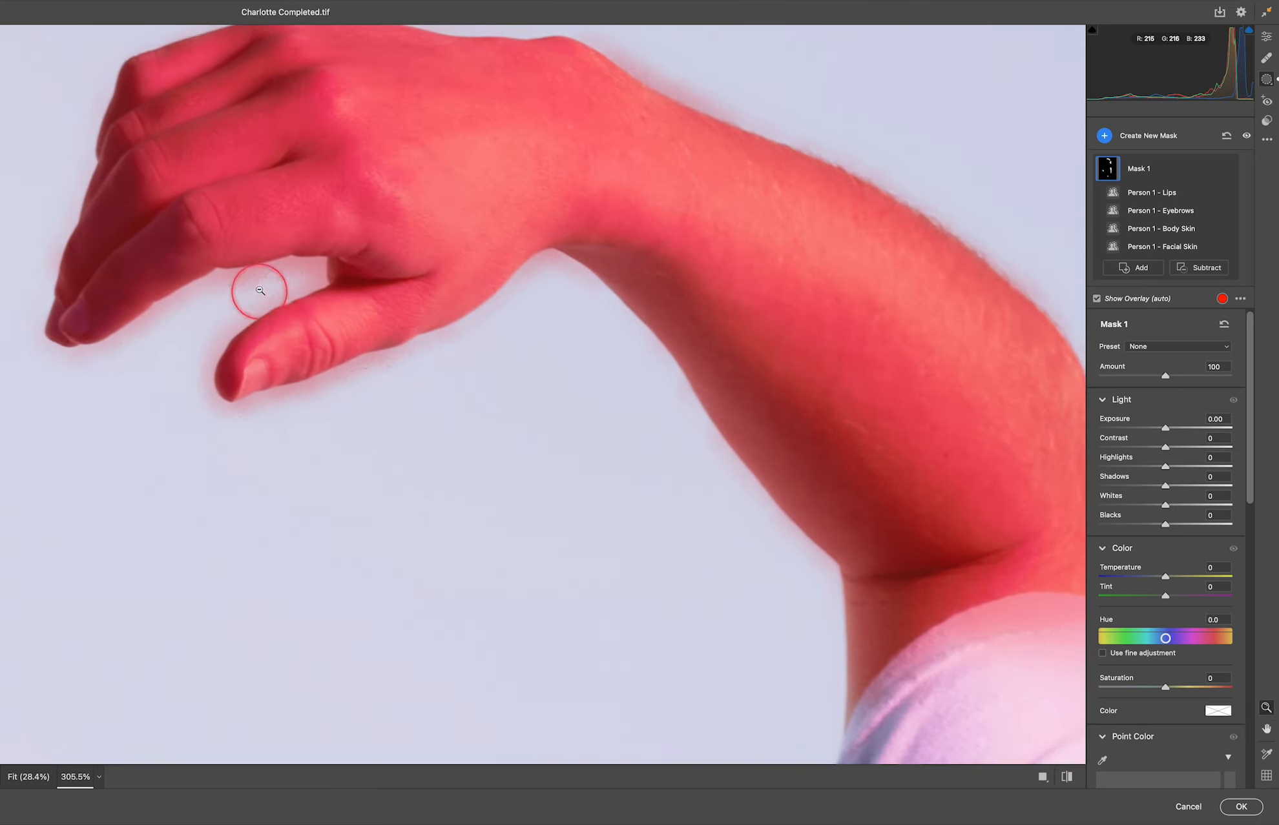
pyautogui.press('space')
pyautogui.moveTo(699, 362); pyautogui.dragTo(491, 8)
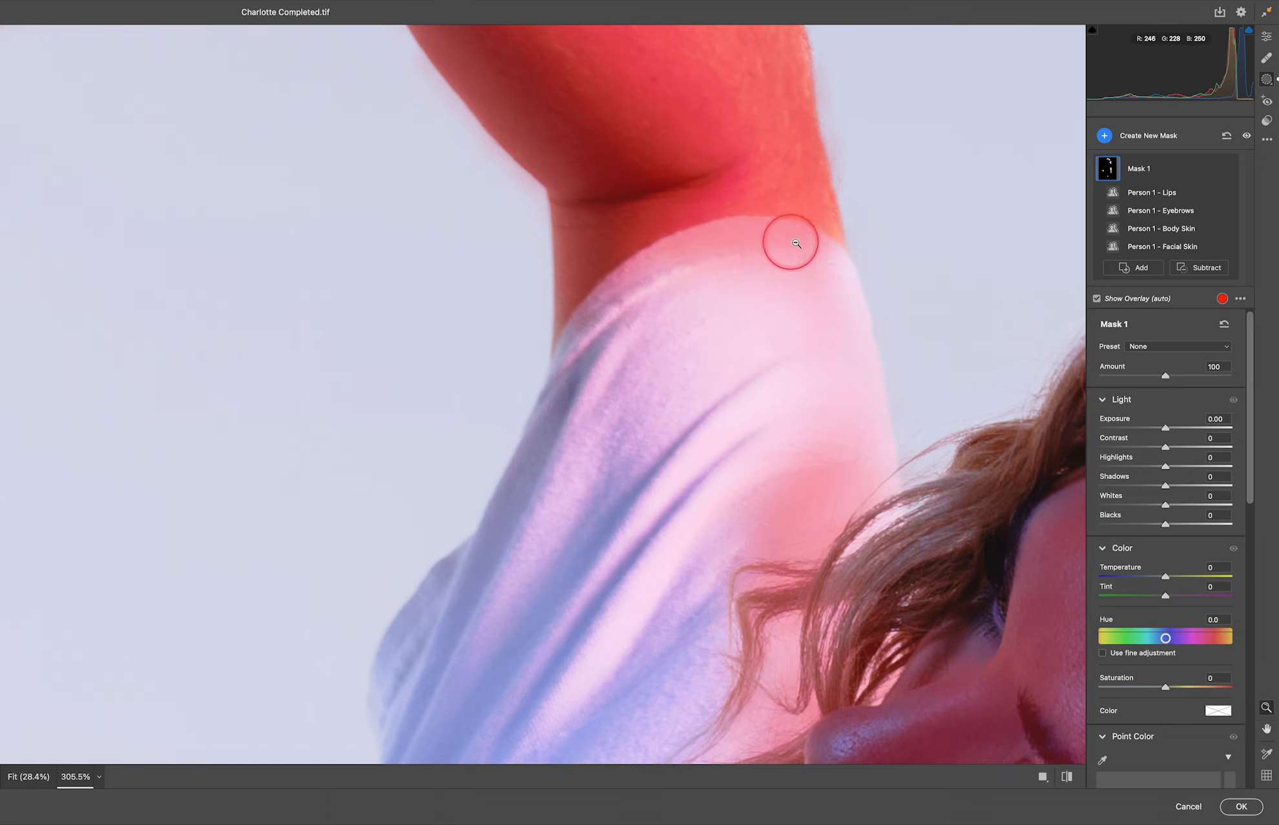
pyautogui.press('space')
pyautogui.moveTo(859, 371); pyautogui.dragTo(529, 12)
pyautogui.moveTo(806, 228); pyautogui.dragTo(630, 281)
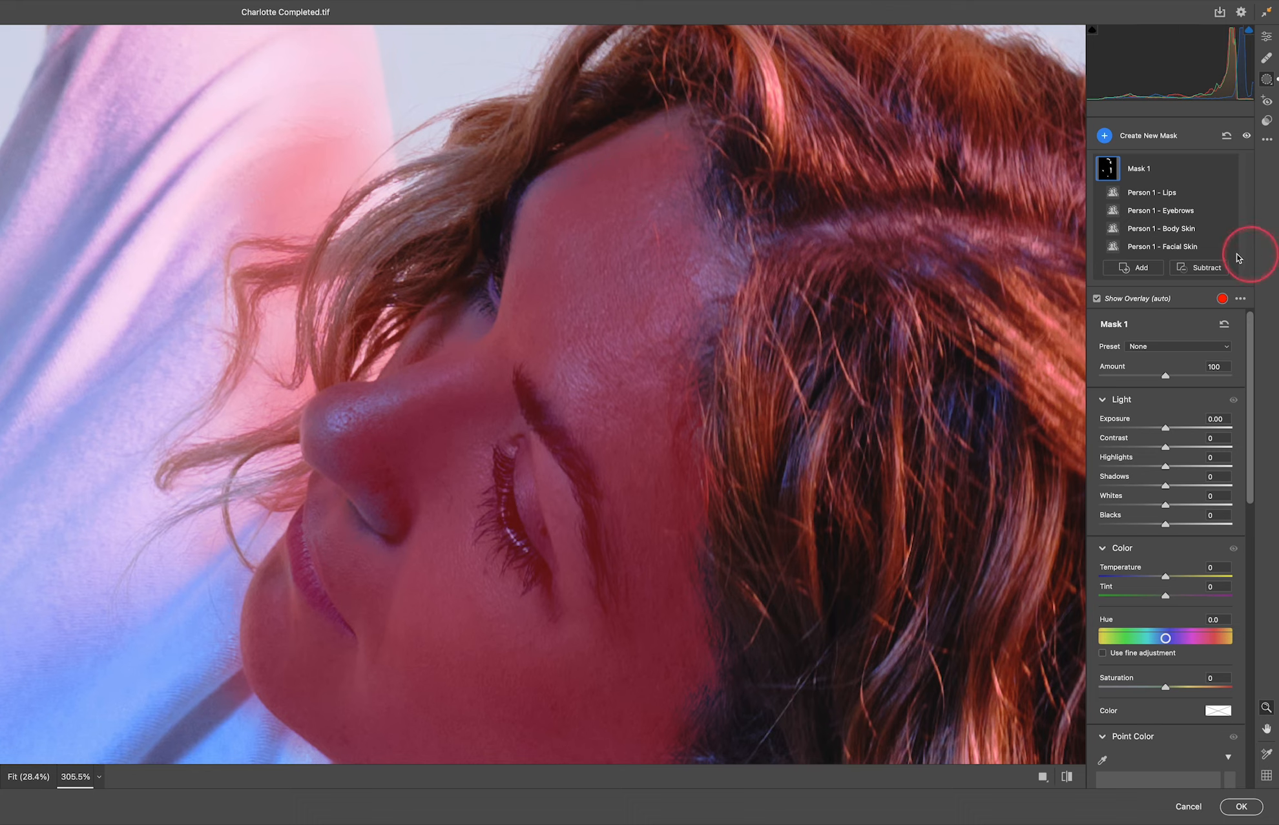
# Step: Add a brush to the mask and paint in the missed skin along the forehead's hairline and towards the eye
pyautogui.click(1141, 270)
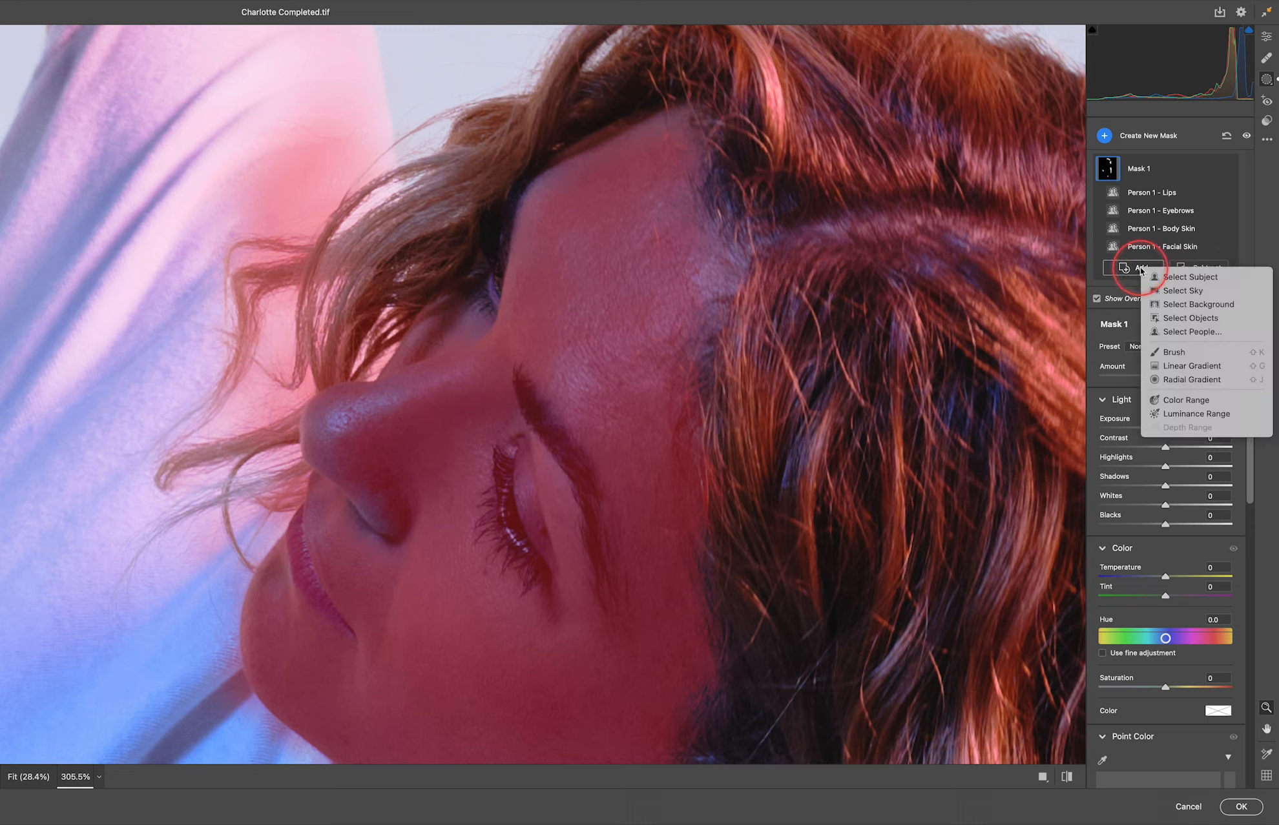
pyautogui.click(1174, 353)
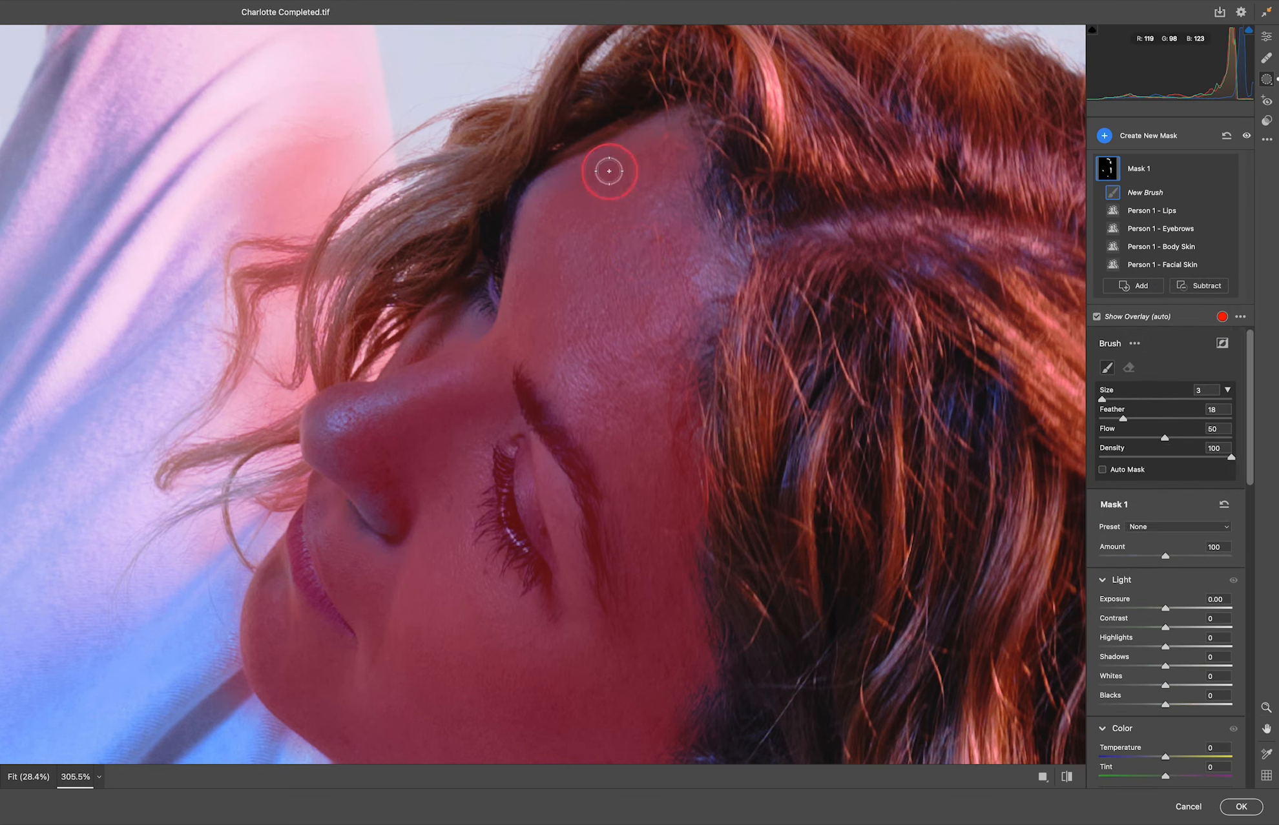
pyautogui.moveTo(609, 171)
pyautogui.mouseDown()
pyautogui.moveTo(541, 188)
pyautogui.moveTo(667, 131)
pyautogui.moveTo(681, 246)
pyautogui.moveTo(703, 221)
pyautogui.moveTo(717, 264)
pyautogui.moveTo(689, 367)
pyautogui.moveTo(692, 421)
pyautogui.moveTo(714, 253)
pyautogui.moveTo(668, 273)
pyautogui.moveTo(573, 183)
pyautogui.moveTo(542, 202)
pyautogui.moveTo(515, 314)
pyautogui.moveTo(505, 256)
pyautogui.moveTo(528, 187)
pyautogui.moveTo(473, 337)
pyautogui.moveTo(505, 283)
pyautogui.moveTo(464, 329)
pyautogui.moveTo(433, 341)
pyautogui.mouseUp()
# Step: Subtract the mask from the white shirt sleeve, the shoulder and the area beside the face using a brush
pyautogui.press('space')
pyautogui.moveTo(400, 240); pyautogui.dragTo(667, 469)
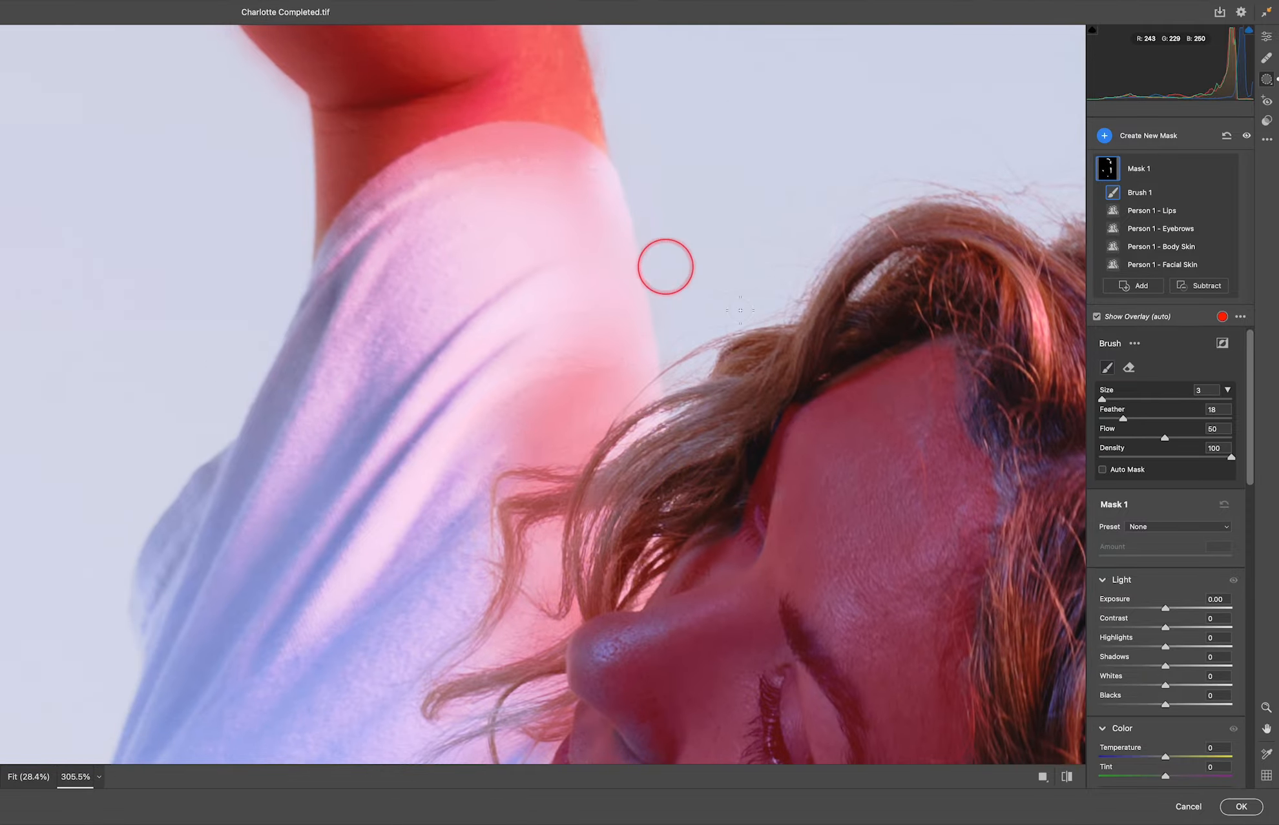
pyautogui.click(1202, 286)
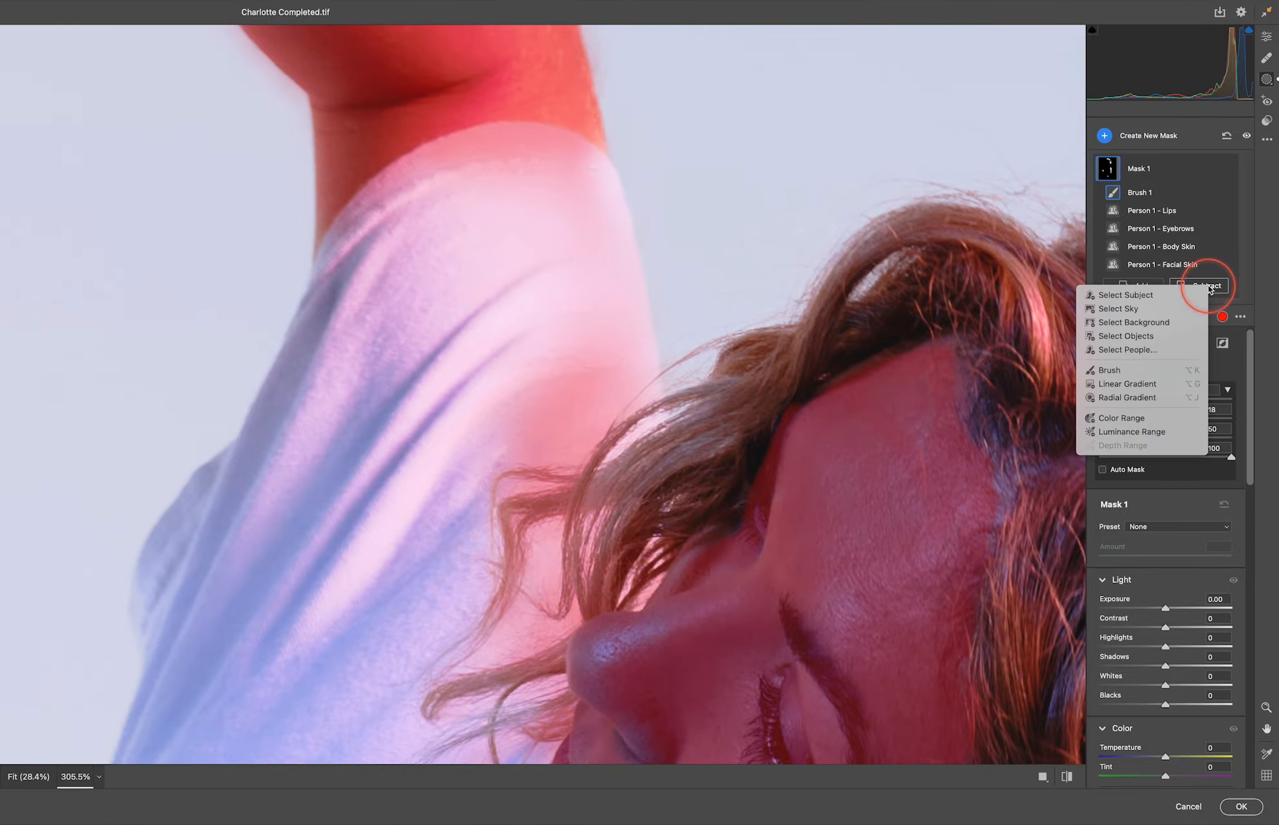
pyautogui.click(1105, 370)
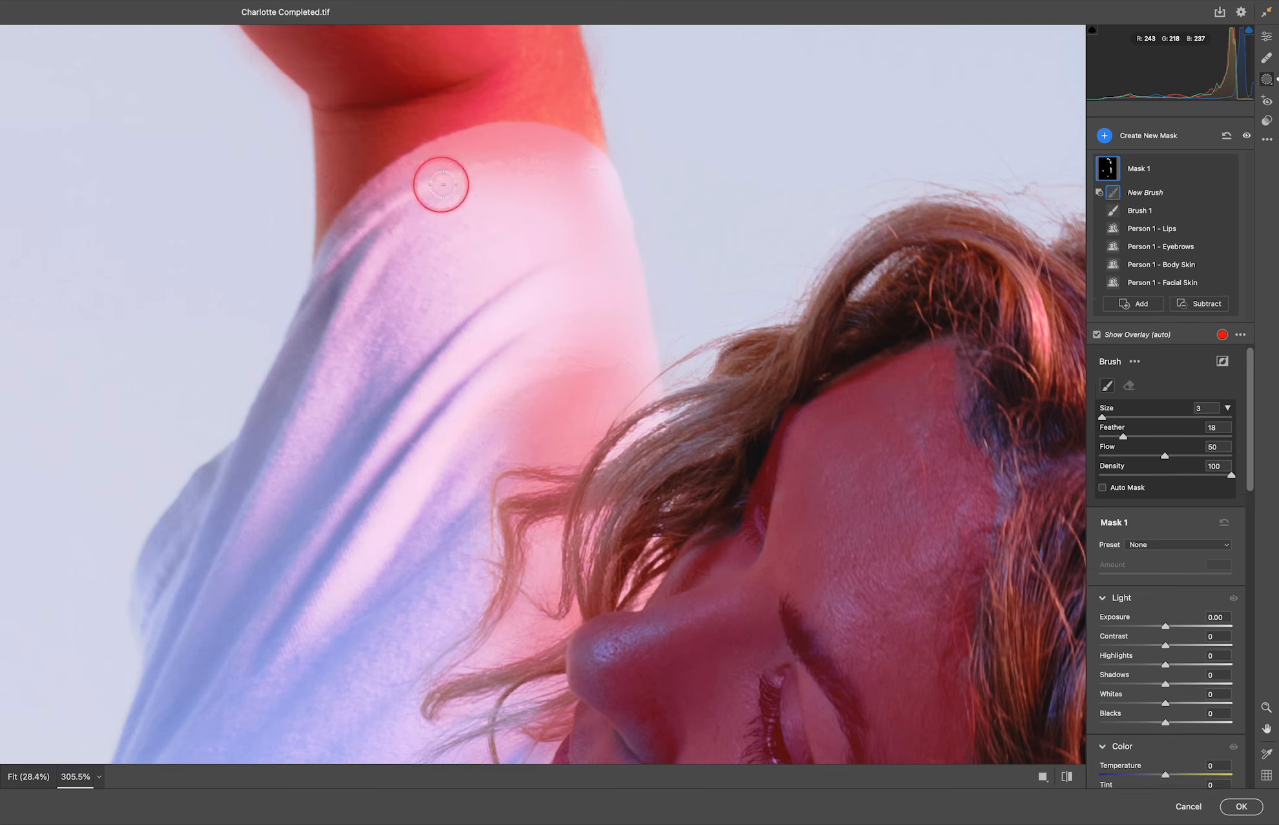
pyautogui.moveTo(497, 156)
pyautogui.mouseDown()
pyautogui.moveTo(386, 205)
pyautogui.moveTo(348, 243)
pyautogui.moveTo(380, 205)
pyautogui.moveTo(347, 225)
pyautogui.moveTo(331, 257)
pyautogui.moveTo(395, 184)
pyautogui.moveTo(374, 188)
pyautogui.moveTo(423, 166)
pyautogui.moveTo(519, 132)
pyautogui.moveTo(477, 143)
pyautogui.moveTo(566, 148)
pyautogui.mouseUp()
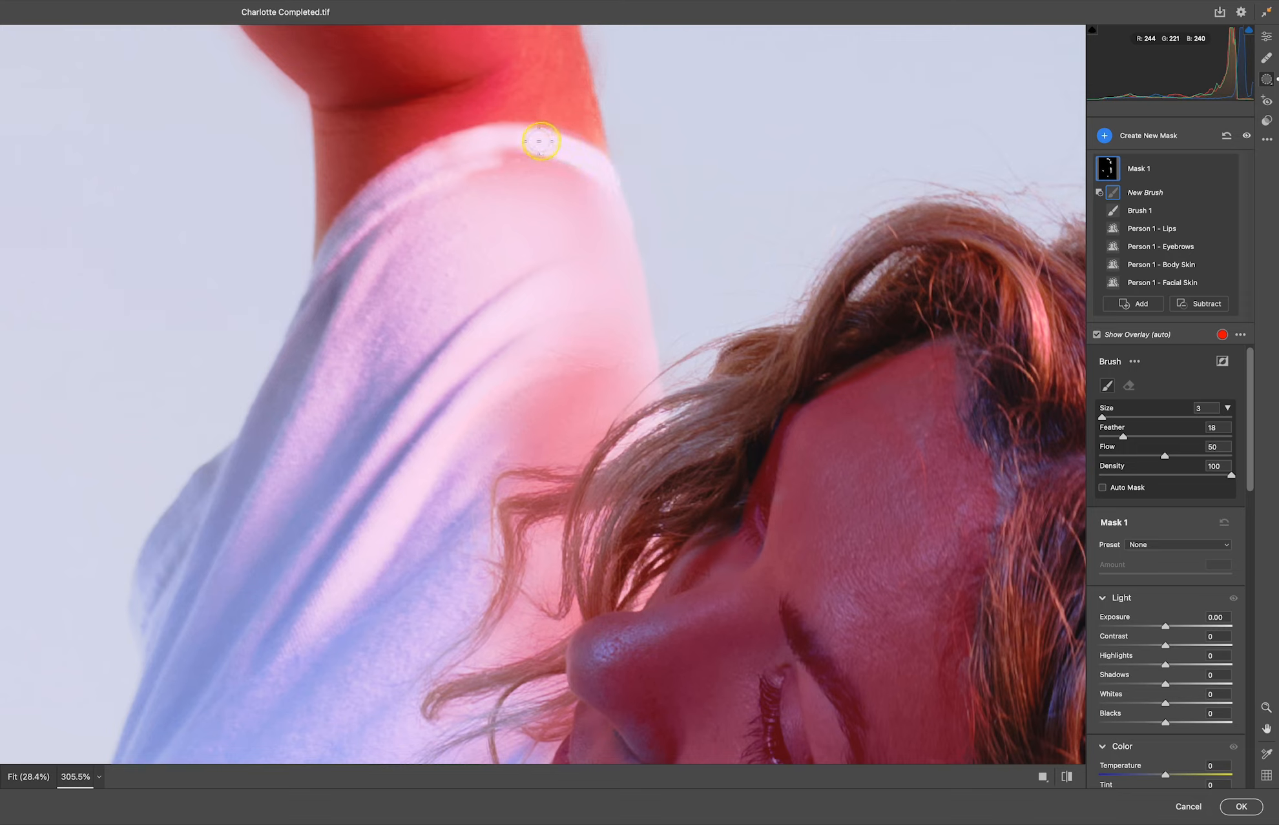
pyautogui.moveTo(407, 178)
pyautogui.mouseDown()
pyautogui.moveTo(436, 152)
pyautogui.moveTo(360, 230)
pyautogui.moveTo(537, 155)
pyautogui.moveTo(564, 160)
pyautogui.moveTo(521, 165)
pyautogui.moveTo(618, 193)
pyautogui.moveTo(635, 224)
pyautogui.moveTo(530, 192)
pyautogui.mouseUp()
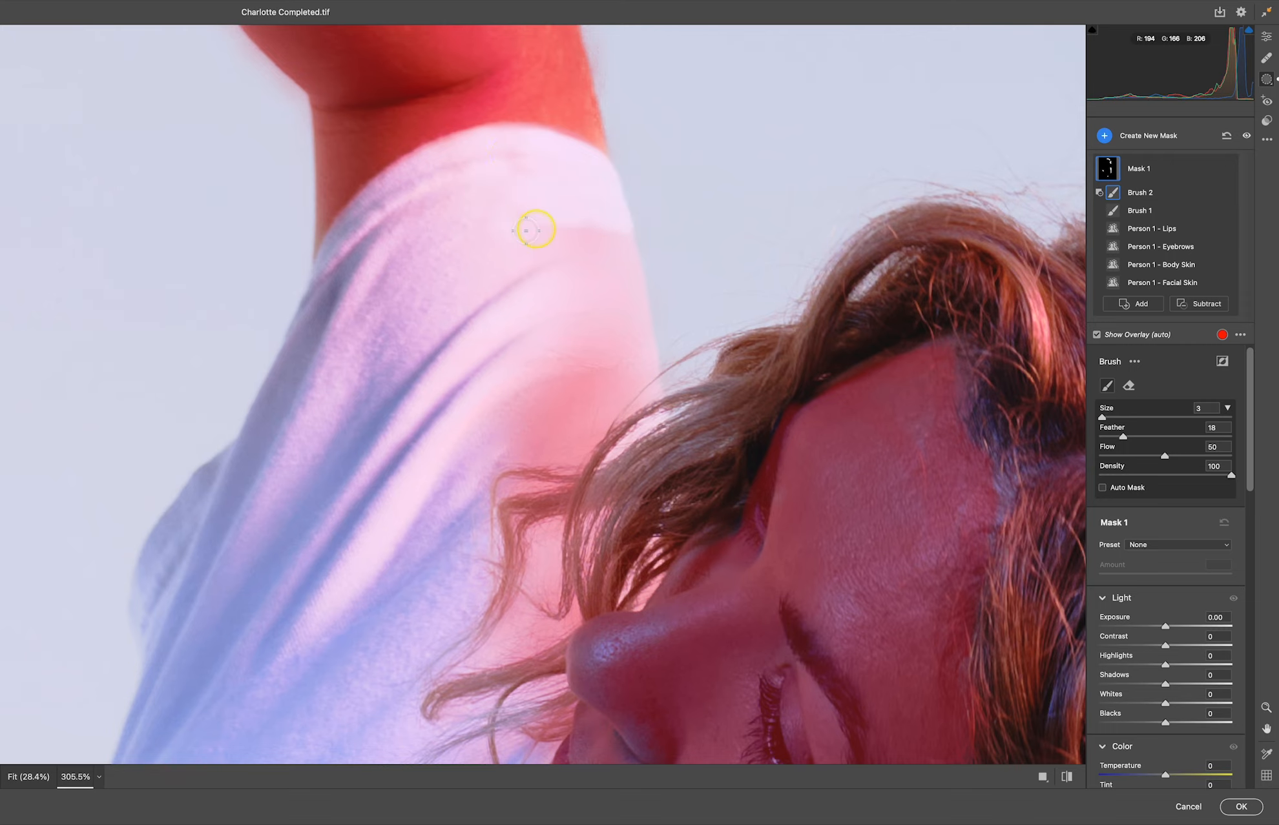
pyautogui.moveTo(570, 244); pyautogui.dragTo(625, 368)
pyautogui.moveTo(622, 569)
pyautogui.mouseDown()
pyautogui.moveTo(691, 339)
pyautogui.moveTo(578, 451)
pyautogui.mouseUp()
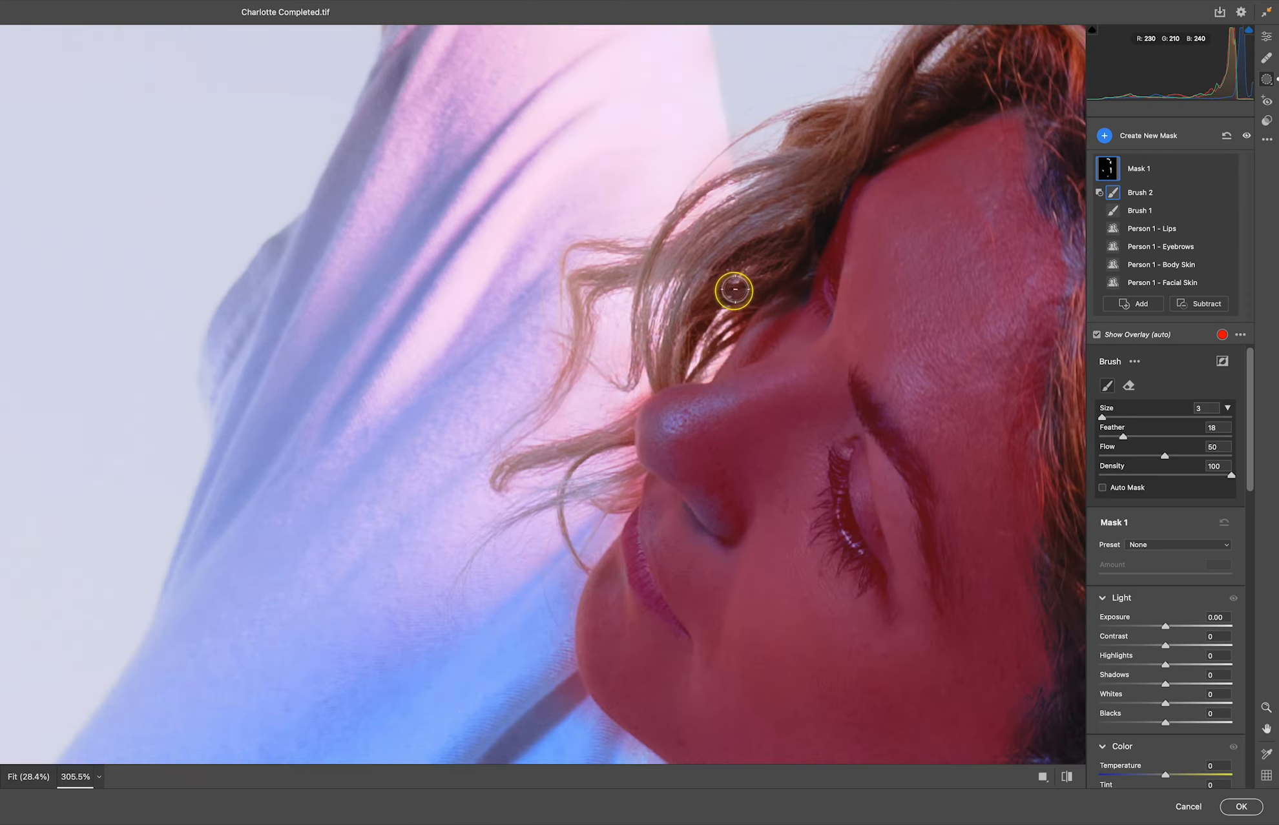
pyautogui.moveTo(734, 290); pyautogui.dragTo(622, 491)
# Step: Subtract the mask spill from the background around the raised hand's fingers, thumb and wrist with a brush
pyautogui.scroll(-5, 622, 539)
pyautogui.hscroll(5, 736, 579)
pyautogui.scroll(4, 751, 369)
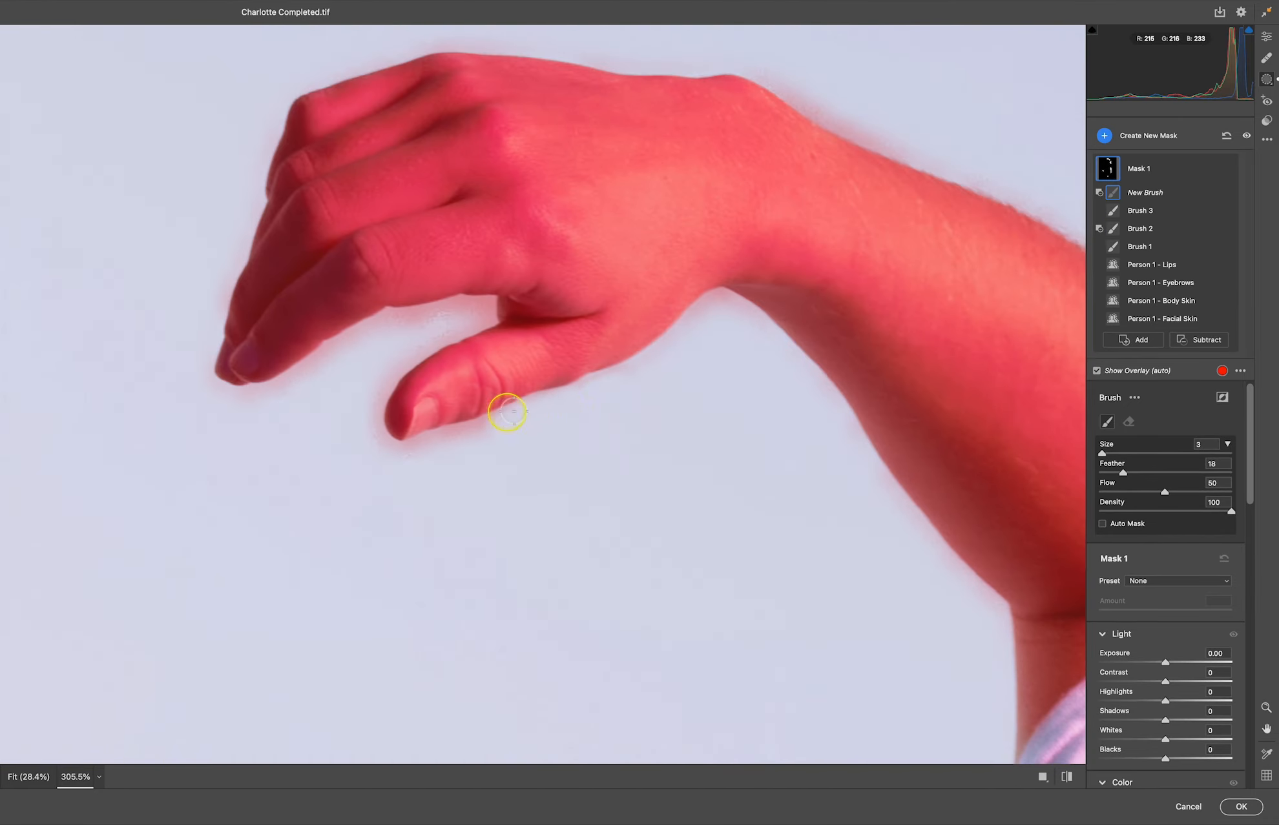
pyautogui.moveTo(514, 412); pyautogui.dragTo(388, 446)
pyautogui.moveTo(388, 446)
pyautogui.mouseDown()
pyautogui.moveTo(464, 325)
pyautogui.moveTo(249, 394)
pyautogui.mouseUp()
pyautogui.moveTo(709, 314); pyautogui.dragTo(848, 438)
pyautogui.moveTo(345, 339)
pyautogui.mouseDown()
pyautogui.moveTo(471, 391)
pyautogui.moveTo(590, 372)
pyautogui.mouseUp()
pyautogui.moveTo(363, 268); pyautogui.dragTo(451, 405)
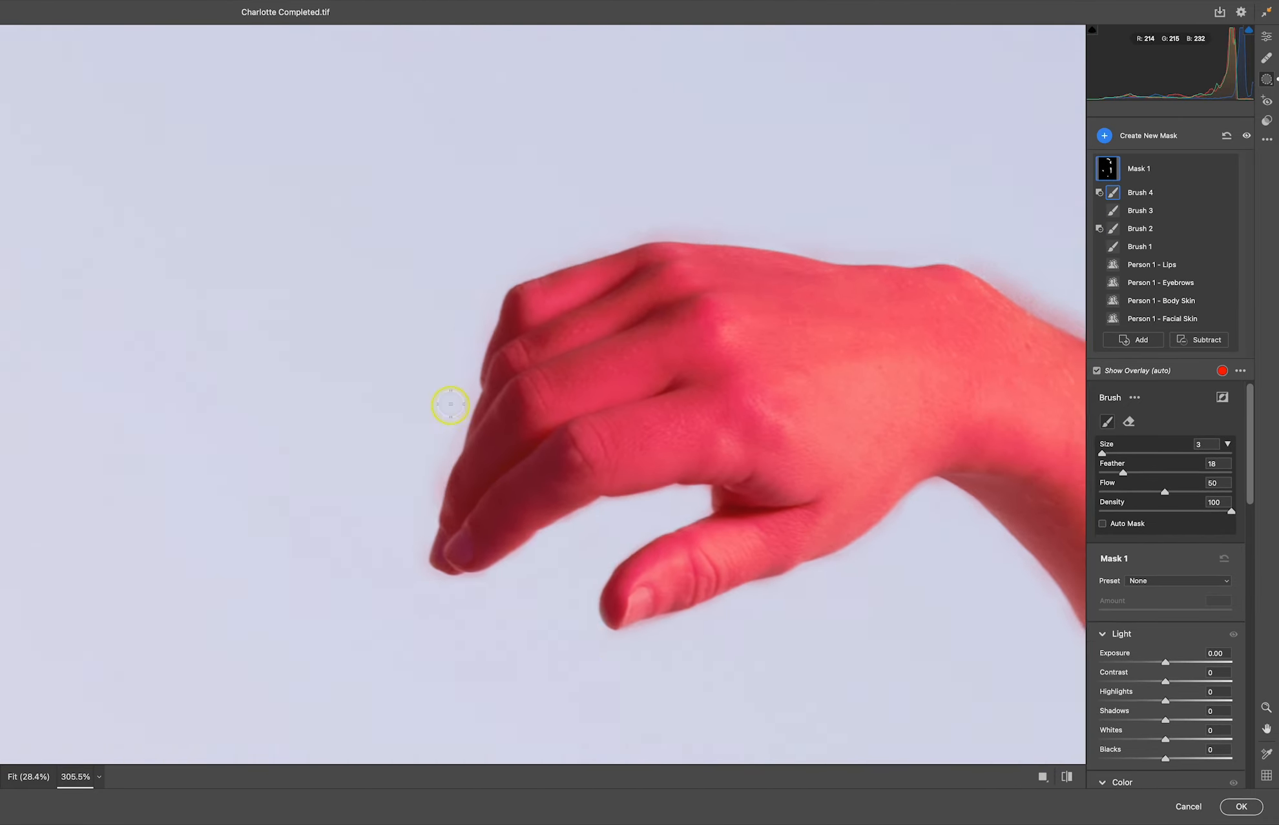
# Step: Brush away the mask spill along the inner edge of the lowered arm beneath the shirt sleeve
pyautogui.hscroll(10, 450, 405)
pyautogui.scroll(-15, 674, 348)
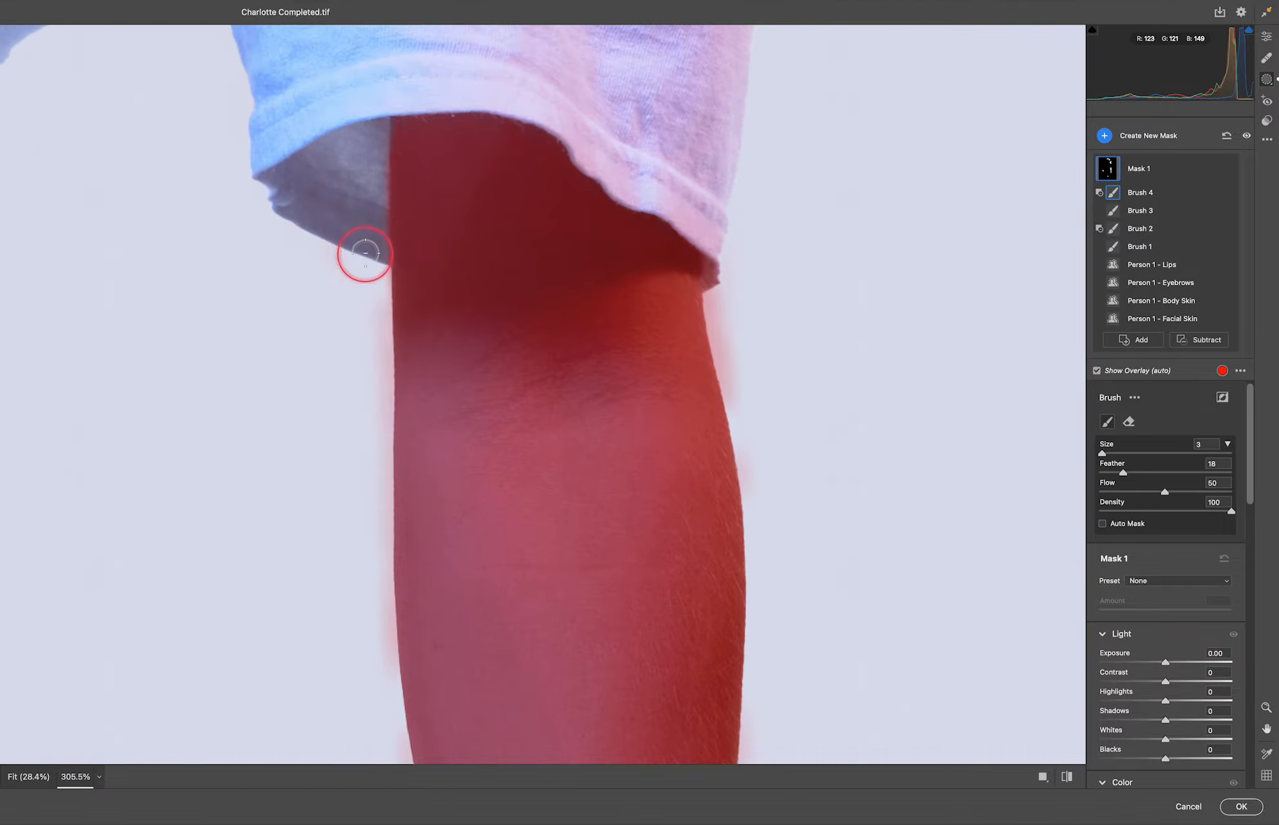
pyautogui.scroll(-10, 365, 253)
pyautogui.moveTo(327, 381)
pyautogui.mouseDown()
pyautogui.moveTo(428, 477)
pyautogui.moveTo(425, 577)
pyautogui.moveTo(352, 666)
pyautogui.mouseUp()
pyautogui.moveTo(427, 499); pyautogui.dragTo(451, 431)
# Step: Brush away the mask spill around the thumb, fingers and outer side of the lowered hand, adjusting the brush size
pyautogui.press('super+equal')
pyautogui.press('[')
pyautogui.press('[')
pyautogui.moveTo(423, 365)
pyautogui.mouseDown()
pyautogui.moveTo(449, 424)
pyautogui.moveTo(421, 562)
pyautogui.mouseUp()
pyautogui.moveTo(421, 562); pyautogui.dragTo(480, 422)
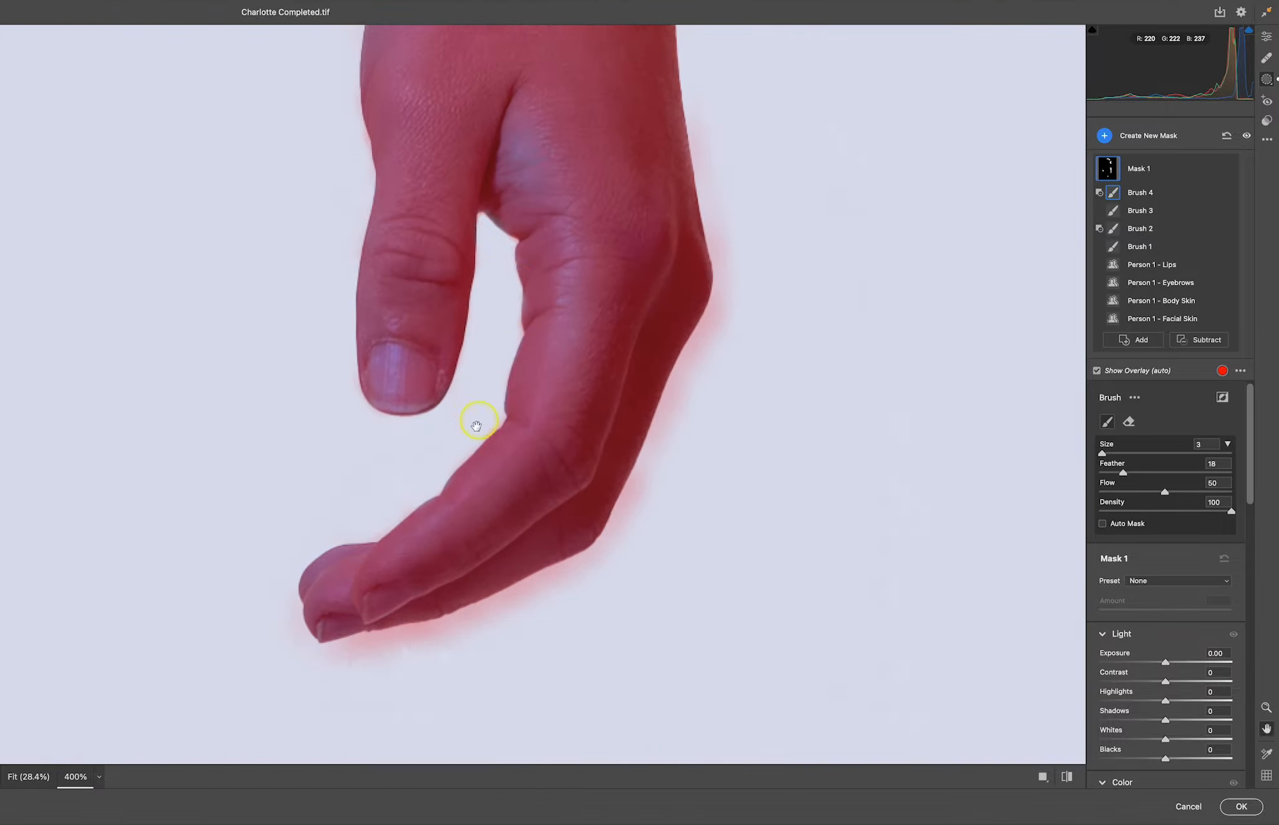
pyautogui.press(']')
pyautogui.press(']')
pyautogui.moveTo(346, 648)
pyautogui.mouseDown()
pyautogui.moveTo(625, 531)
pyautogui.moveTo(684, 385)
pyautogui.mouseUp()
pyautogui.moveTo(685, 385)
pyautogui.mouseDown()
pyautogui.moveTo(537, 471)
pyautogui.moveTo(572, 274)
pyautogui.mouseUp()
# Step: Clear the mask spill from the background along the outer edge of the lowered forearm
pyautogui.moveTo(572, 274); pyautogui.dragTo(498, 555)
pyautogui.moveTo(514, 97); pyautogui.dragTo(488, 724)
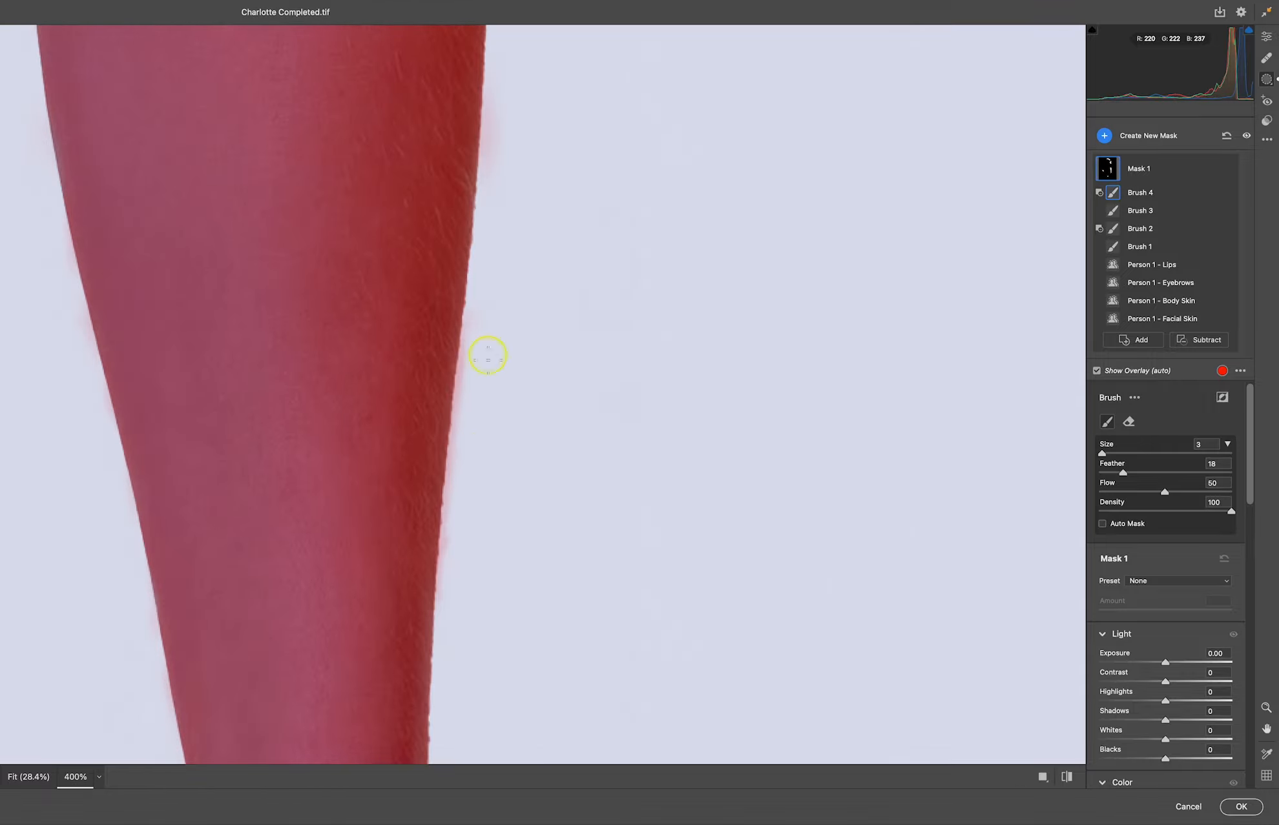
pyautogui.moveTo(543, 155); pyautogui.dragTo(493, 749)
# Step: Enlarge the subtracting brush to size 4 and clean up the mask around the standing leg's ankle
pyautogui.moveTo(416, 71)
pyautogui.mouseDown()
pyautogui.moveTo(437, 368)
pyautogui.moveTo(735, 543)
pyautogui.mouseUp()
pyautogui.press(']')
pyautogui.press(']')
pyautogui.press(']')
pyautogui.press(']')
pyautogui.press(']')
pyautogui.press(']')
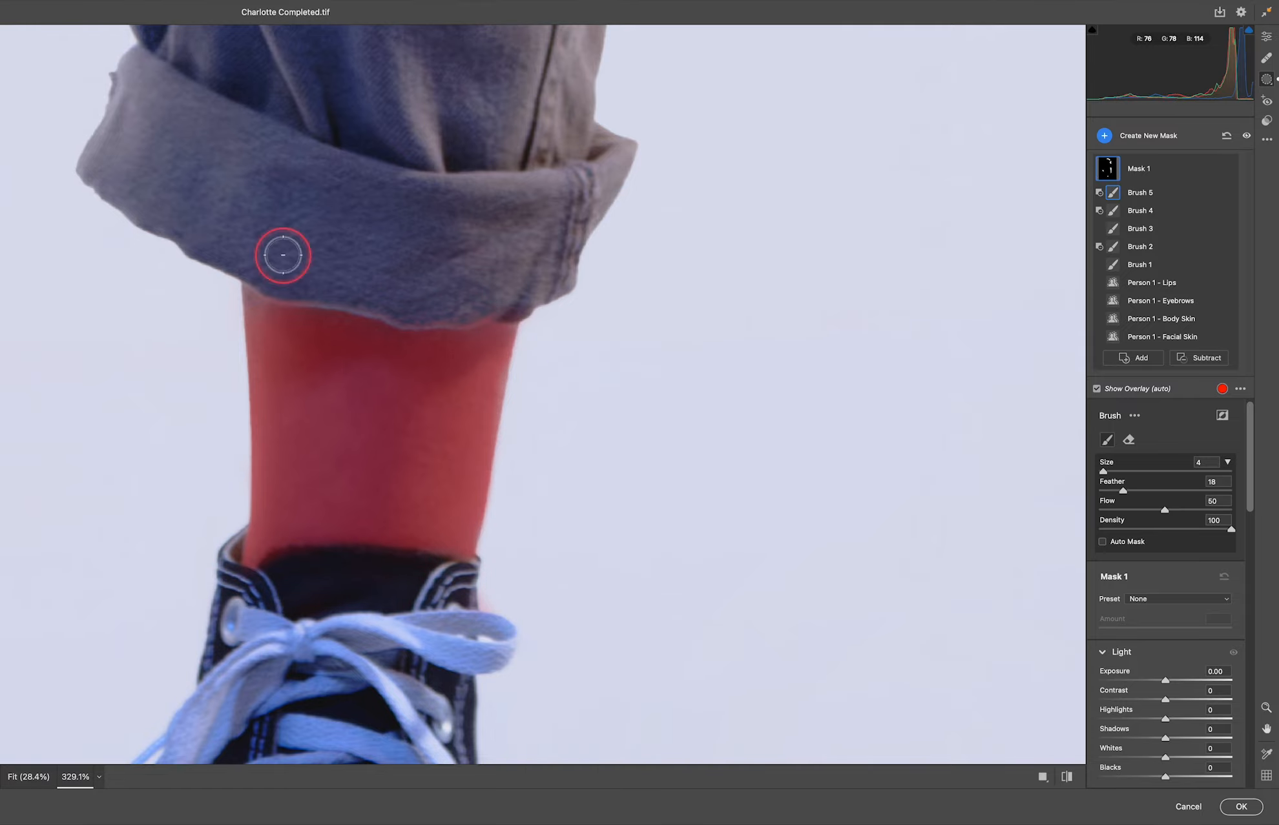
# Step: Clean up the mask around the raised leg's ankle between the trouser cuff and shoe with another subtracting brush
pyautogui.click(1193, 349)
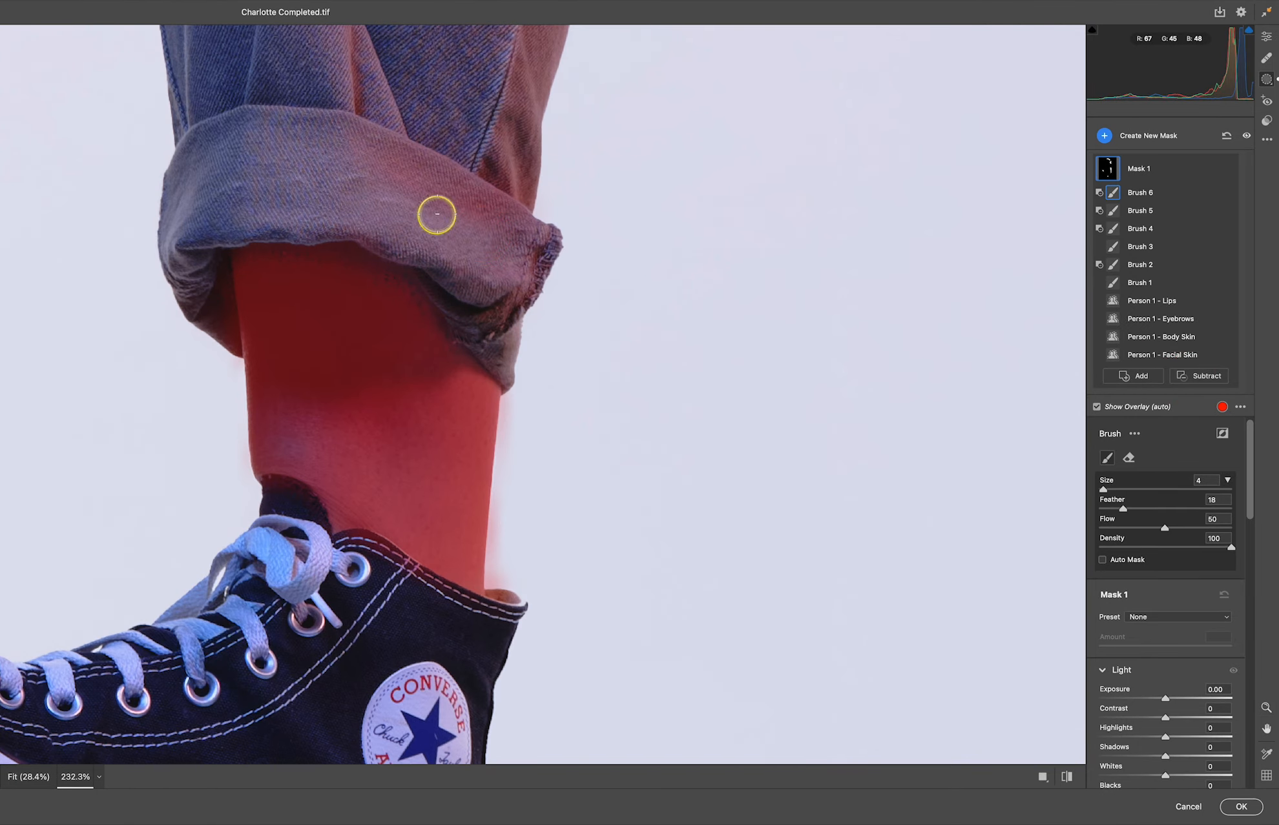
pyautogui.scroll(3, 445, 232)
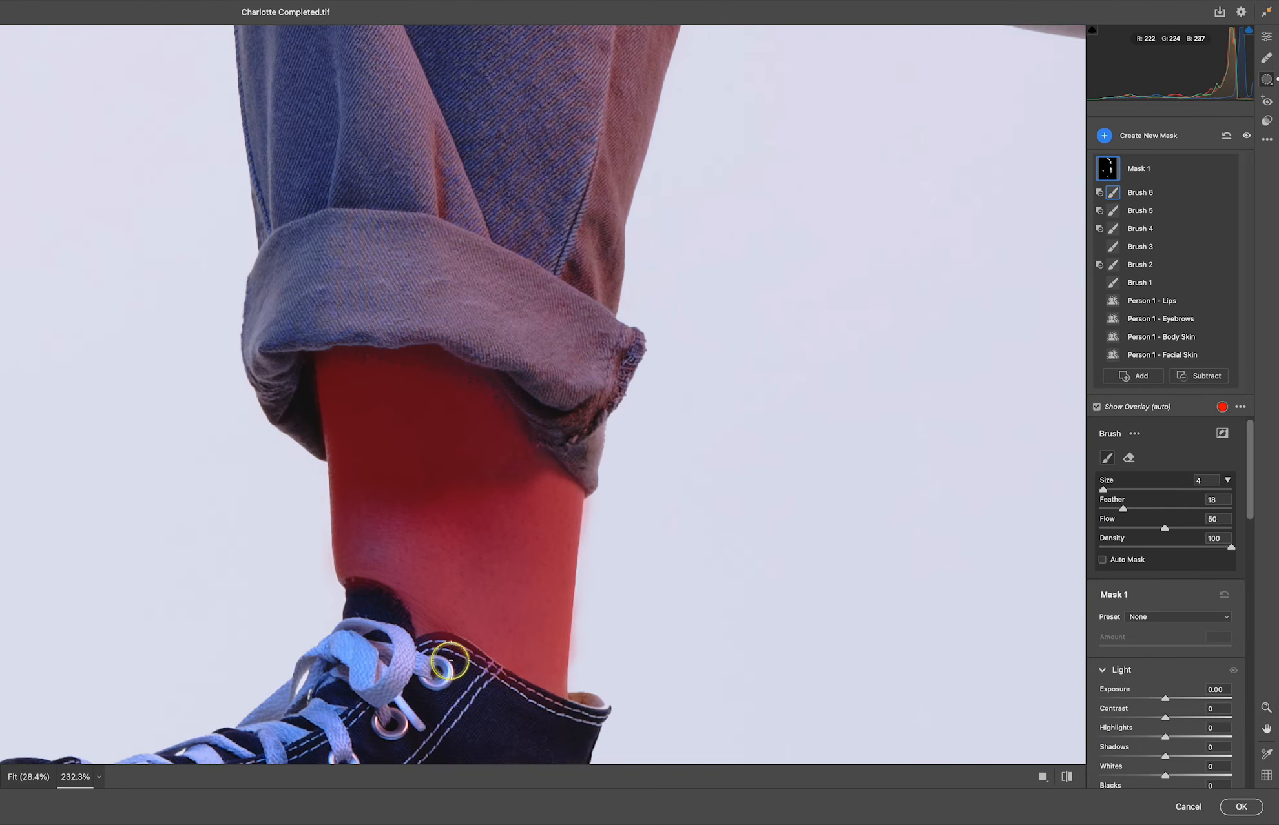
pyautogui.press('super+minus')
pyautogui.press('super+minus')
pyautogui.press('super+minus')
pyautogui.press('super+minus')
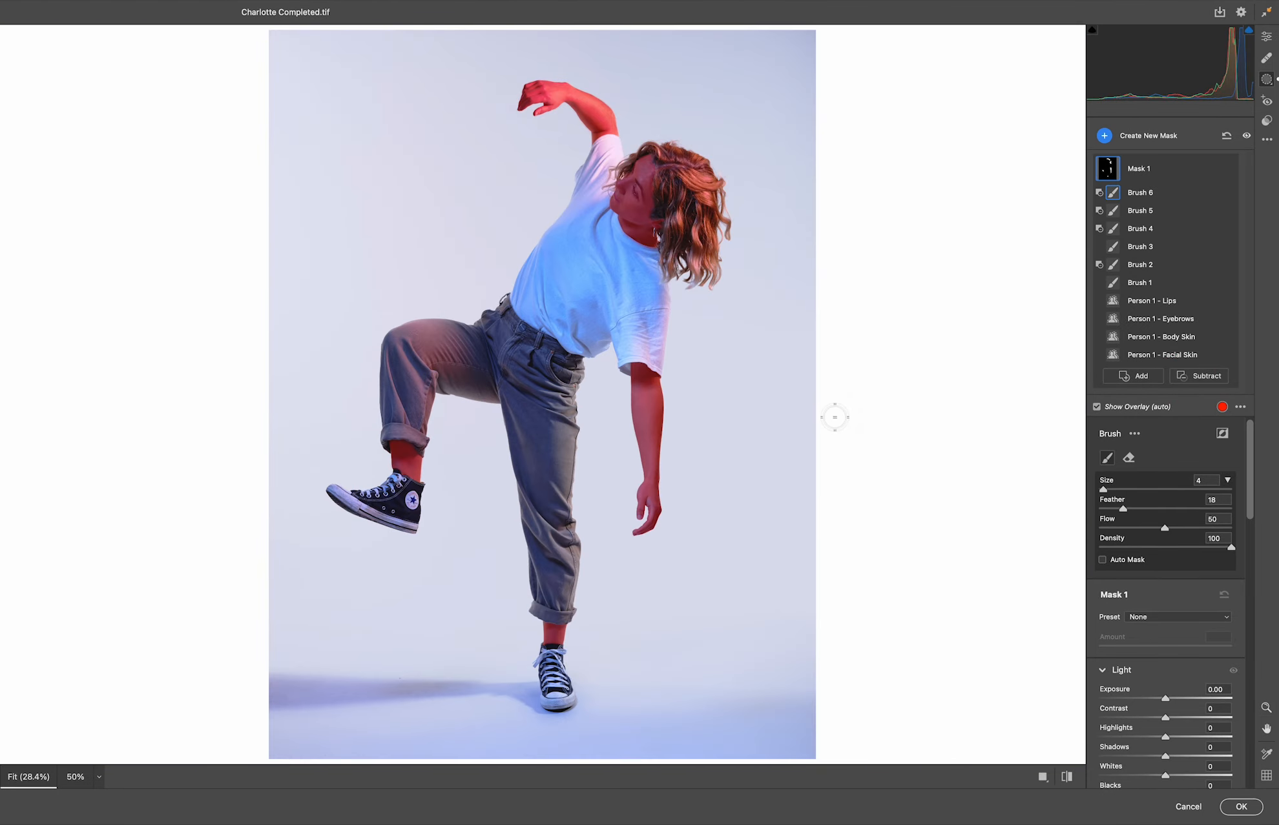
pyautogui.click(834, 418)
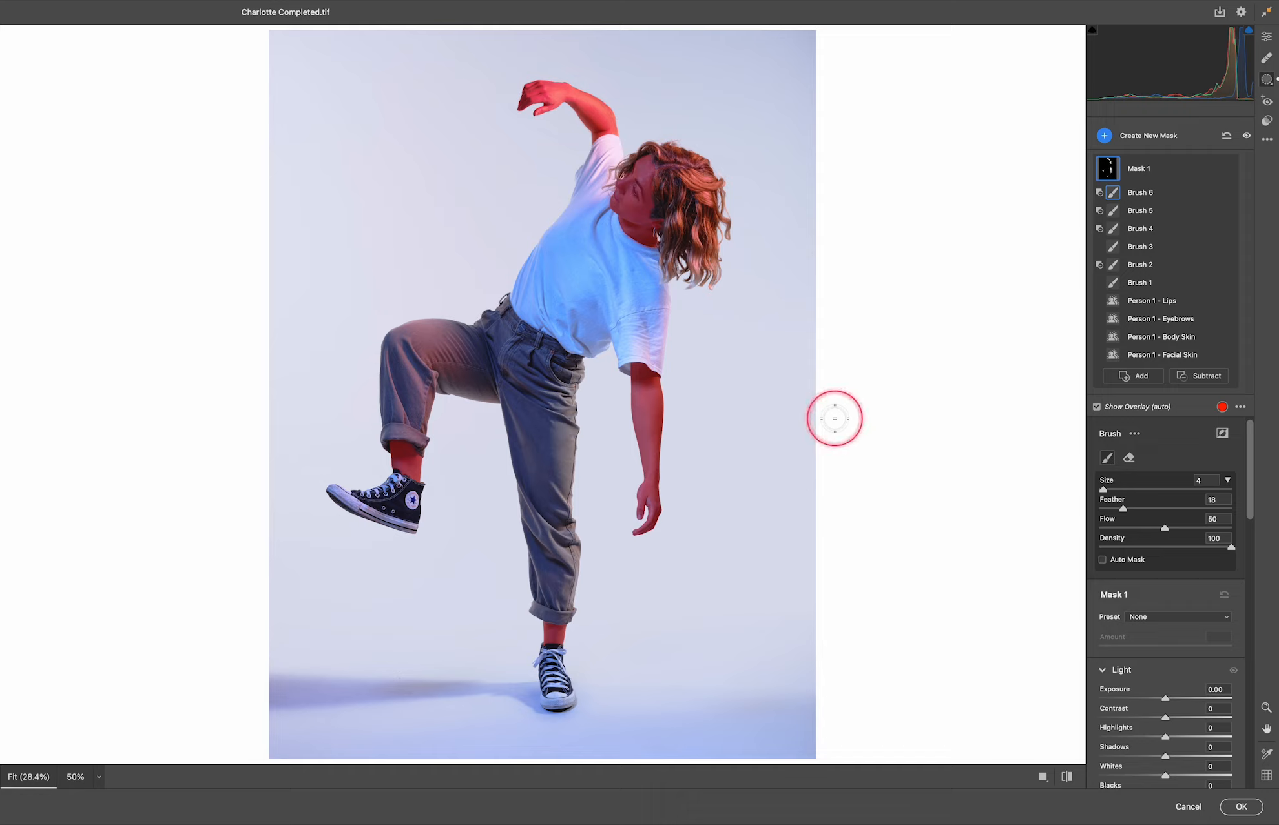
# Step: Set the skin mask's Exposure to +4.00
pyautogui.click(652, 143)
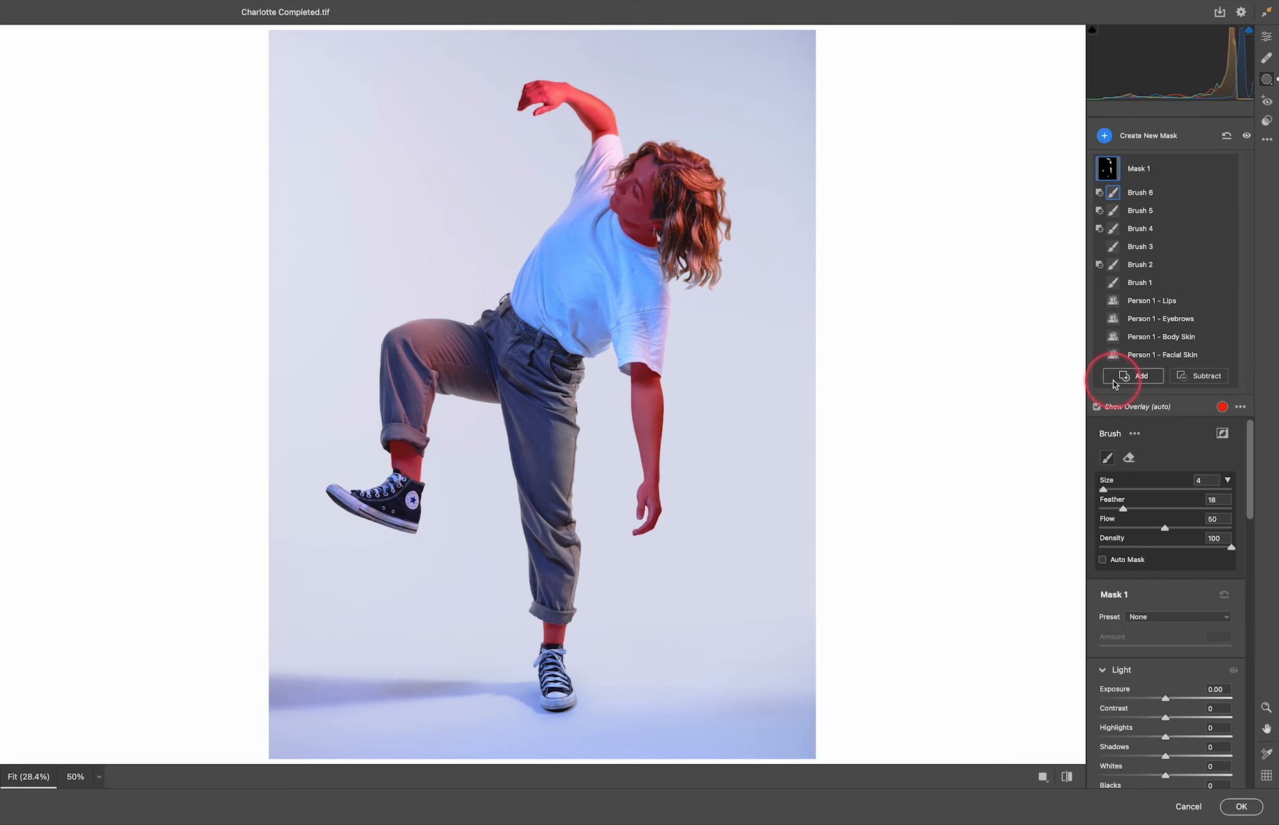
pyautogui.scroll(-5, 1159, 435)
pyautogui.scroll(5, 1159, 435)
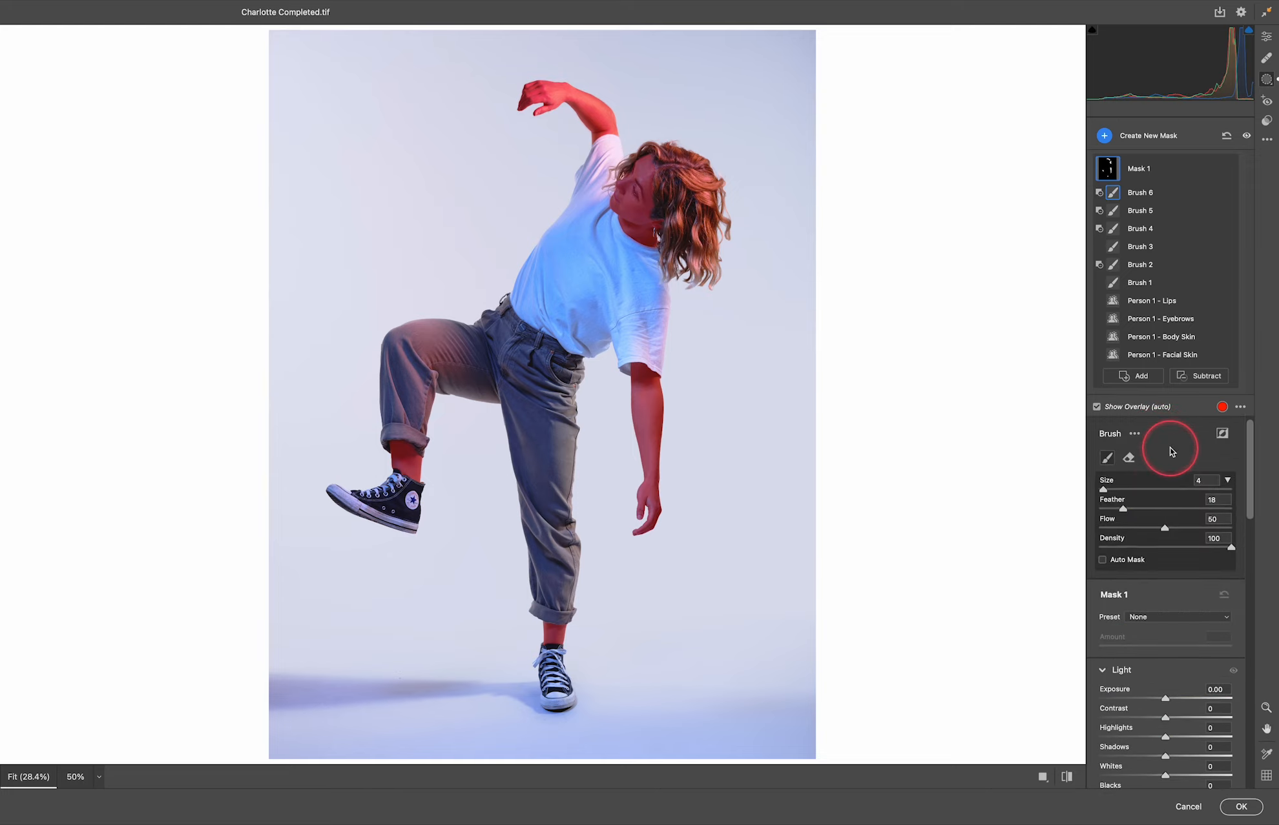
pyautogui.scroll(-3, 1185, 622)
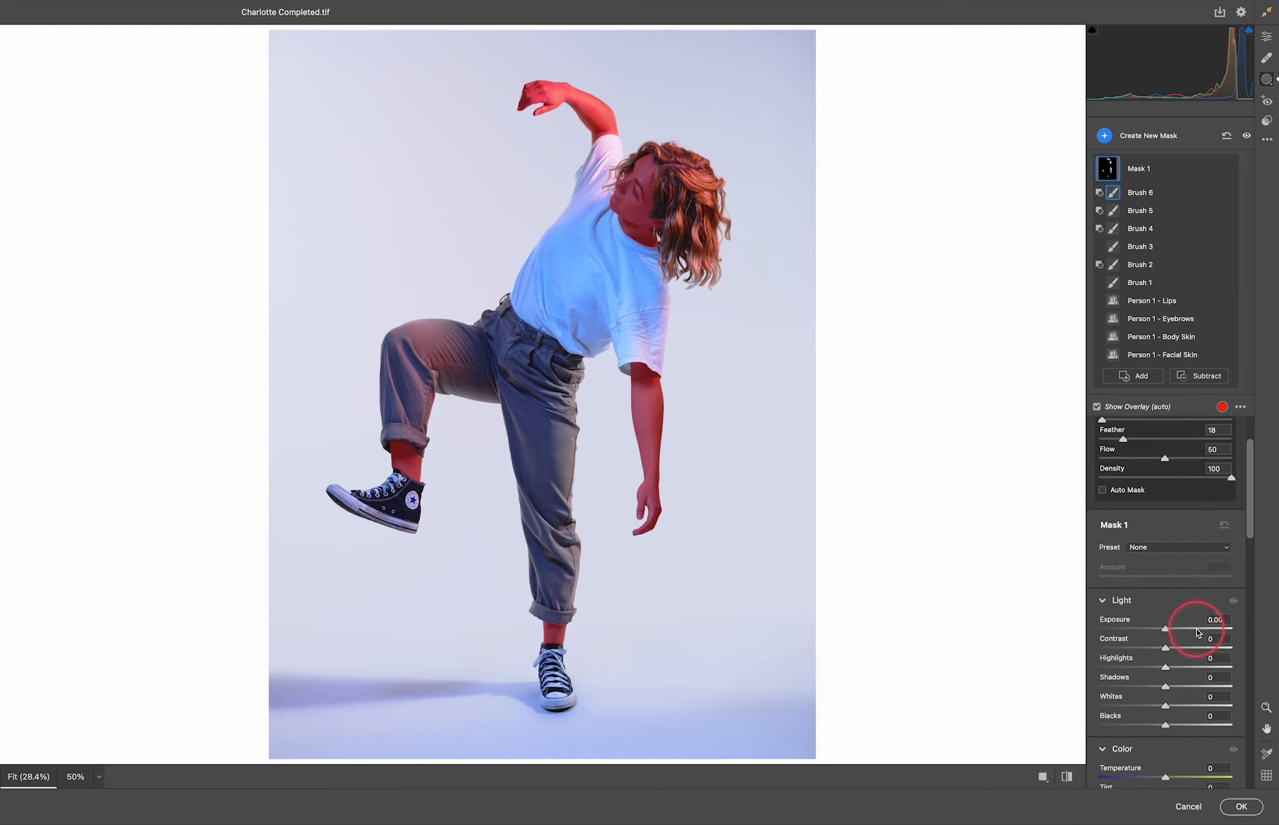
pyautogui.moveTo(1167, 610); pyautogui.dragTo(1104, 607)
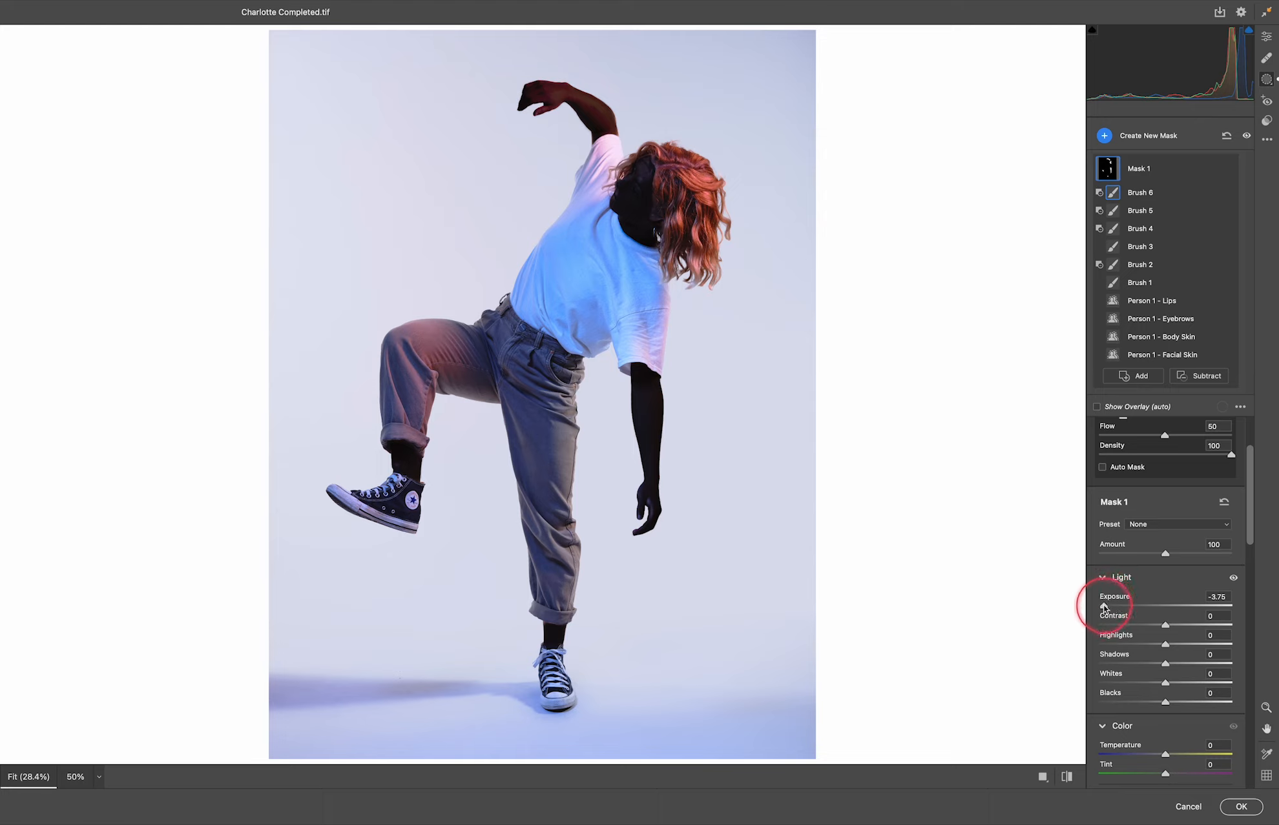
pyautogui.moveTo(1104, 607); pyautogui.dragTo(1264, 615)
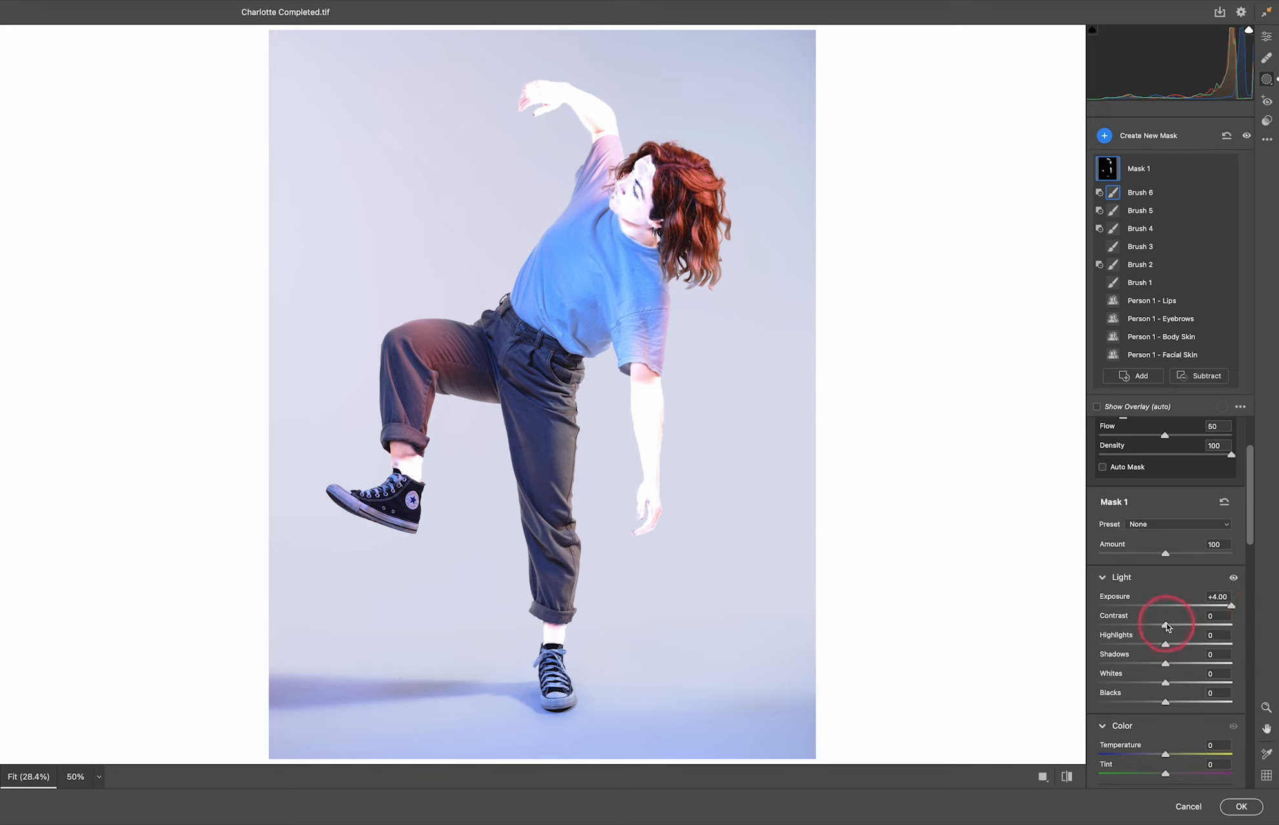
# Step: Set the mask's Contrast to +27 and its Highlights, Shadows, Whites and Blacks to +100
pyautogui.moveTo(1166, 646); pyautogui.dragTo(1255, 650)
pyautogui.moveTo(1167, 667); pyautogui.dragTo(1249, 669)
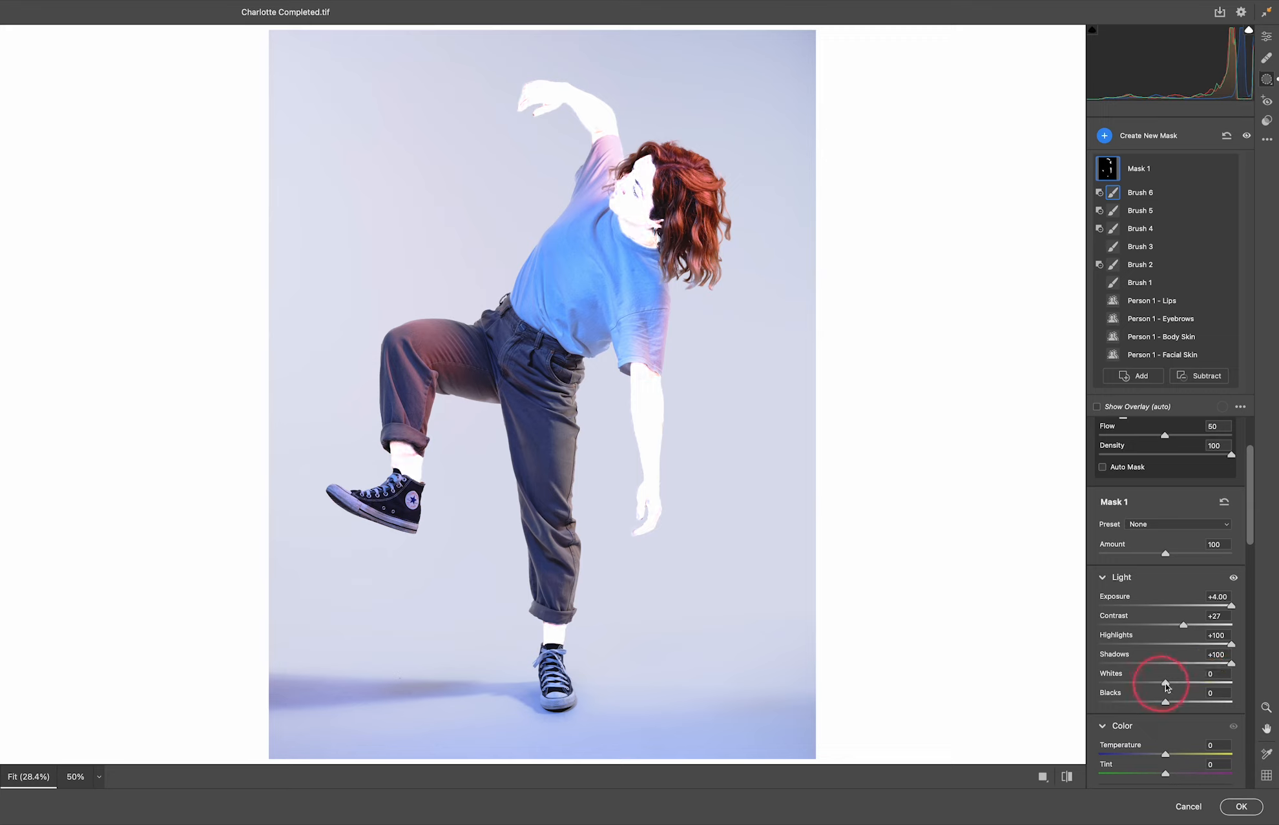
pyautogui.moveTo(1168, 686); pyautogui.dragTo(1252, 691)
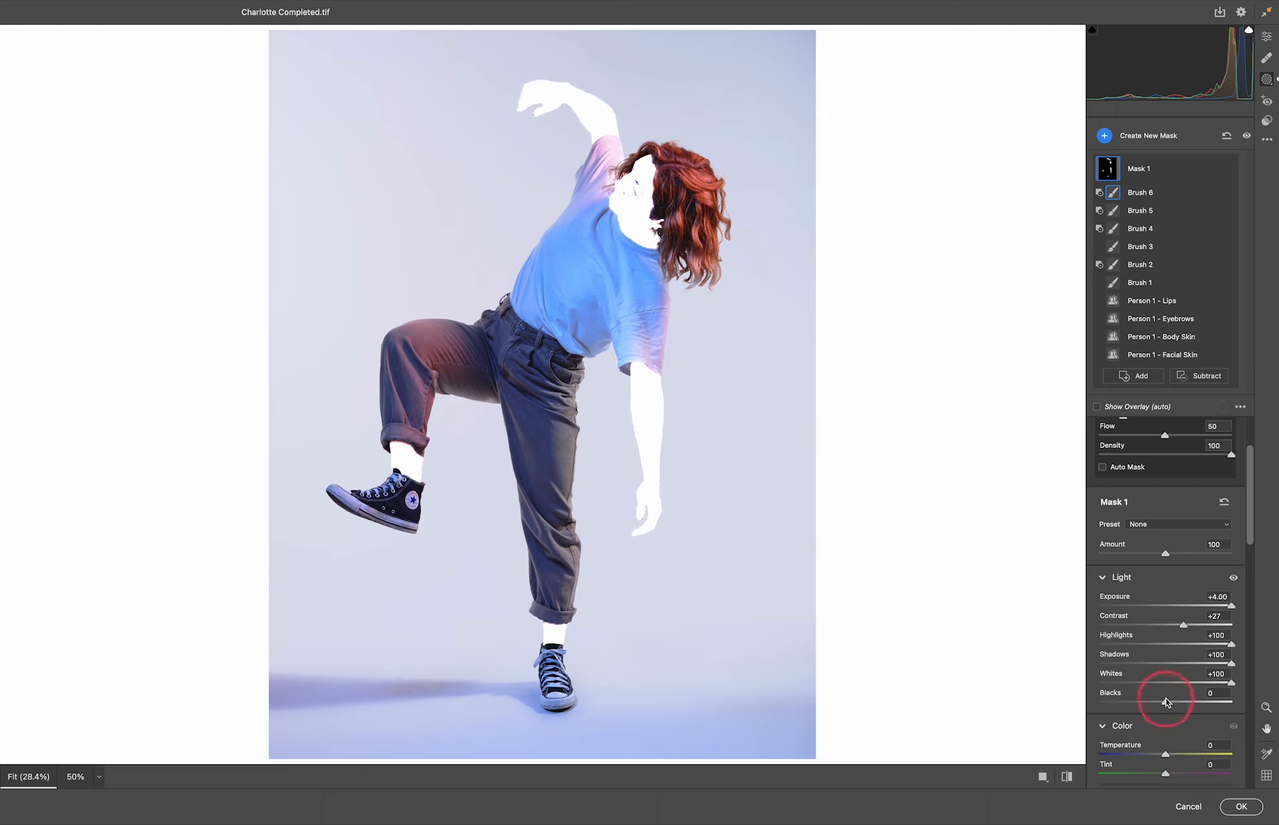
pyautogui.moveTo(1166, 703); pyautogui.dragTo(1256, 700)
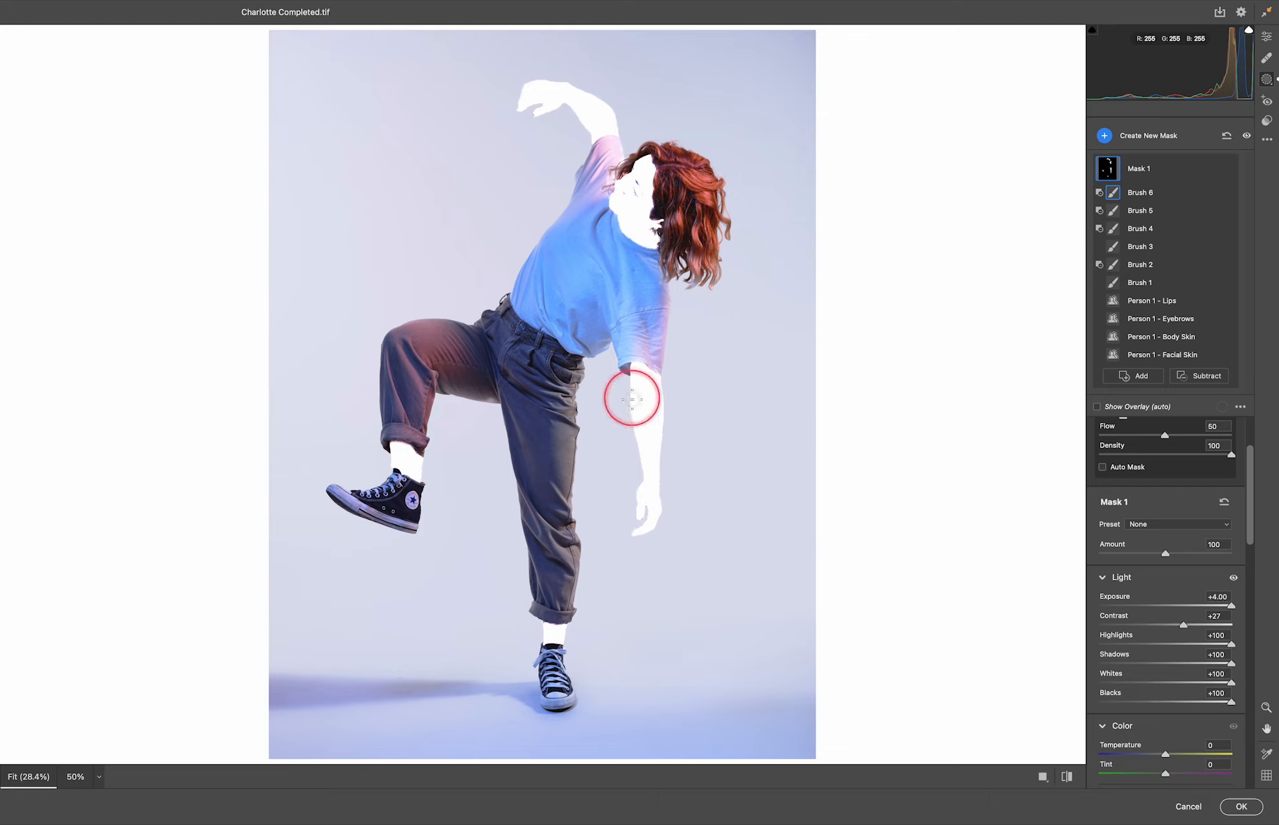
# Step: Brighten the mask's point curve by pulling in the white point and mapping input 93 to output 159, and apply the Camera Raw filter
pyautogui.scroll(-10, 1184, 587)
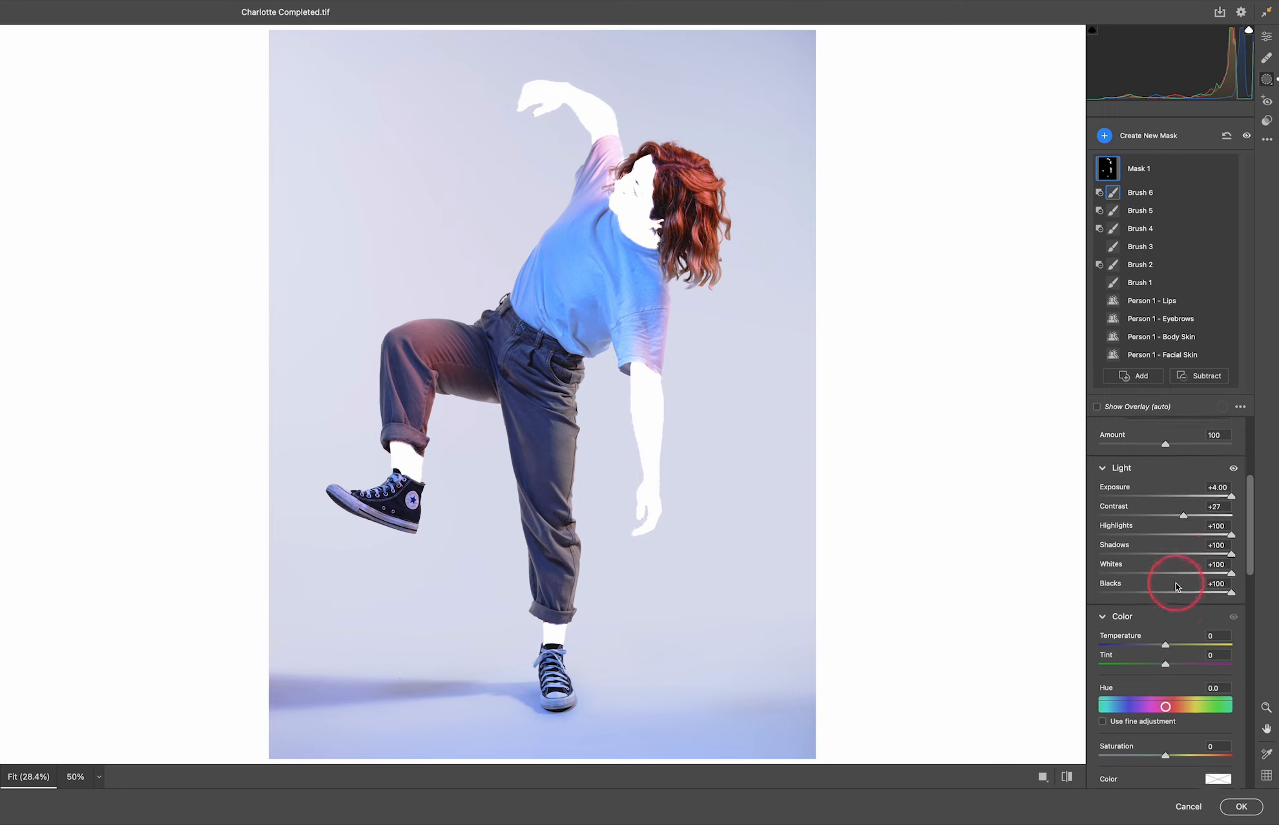
pyautogui.scroll(-5, 1175, 586)
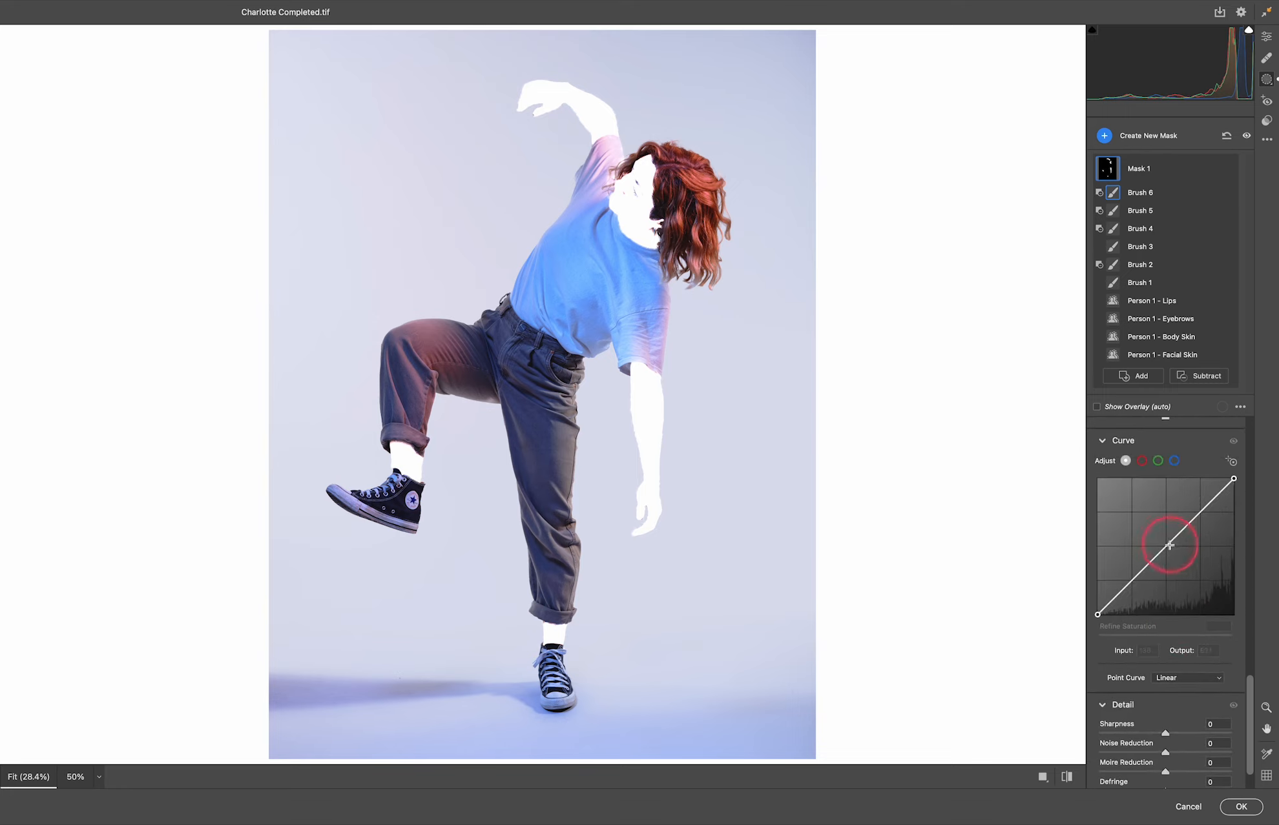
pyautogui.moveTo(1165, 546)
pyautogui.mouseDown()
pyautogui.moveTo(1133, 508)
pyautogui.moveTo(1168, 535)
pyautogui.mouseUp()
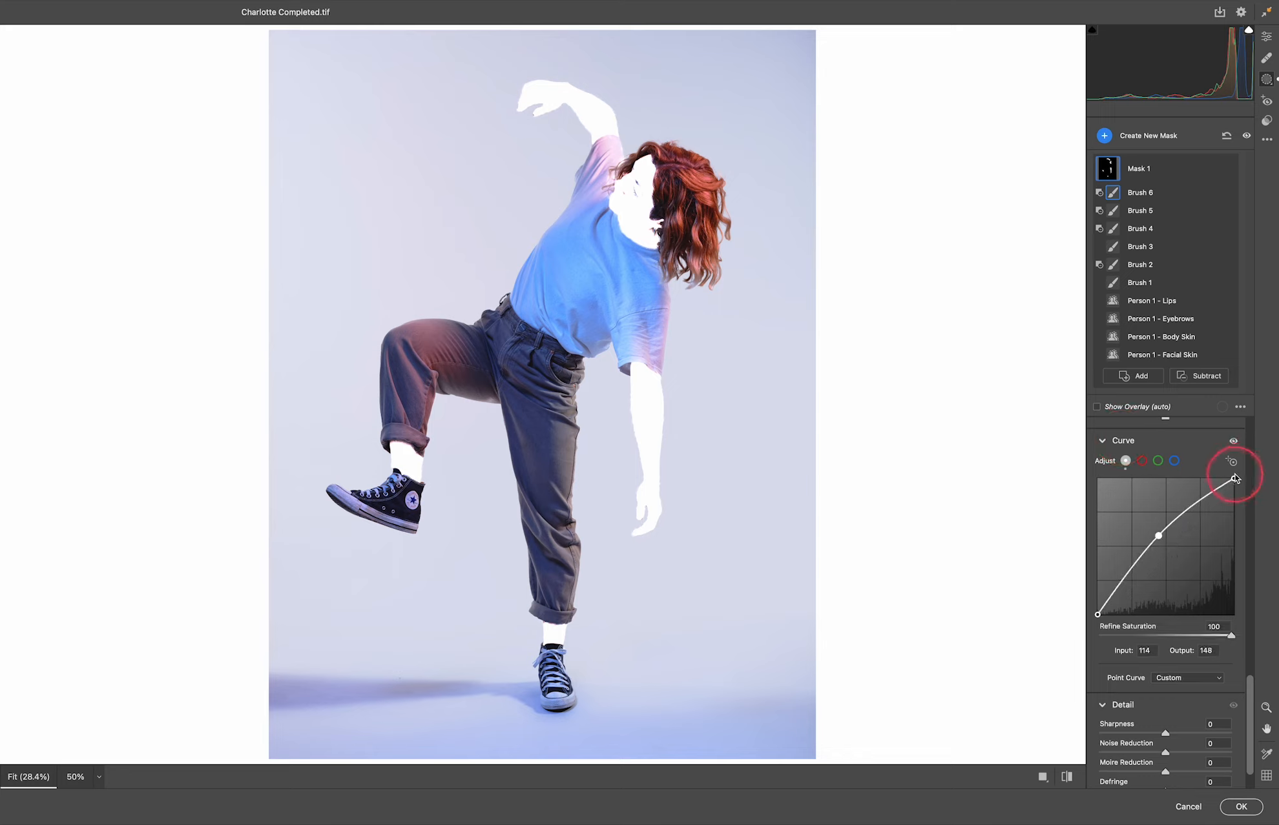
pyautogui.moveTo(1233, 479); pyautogui.dragTo(1181, 483)
pyautogui.moveTo(1154, 536); pyautogui.dragTo(1148, 530)
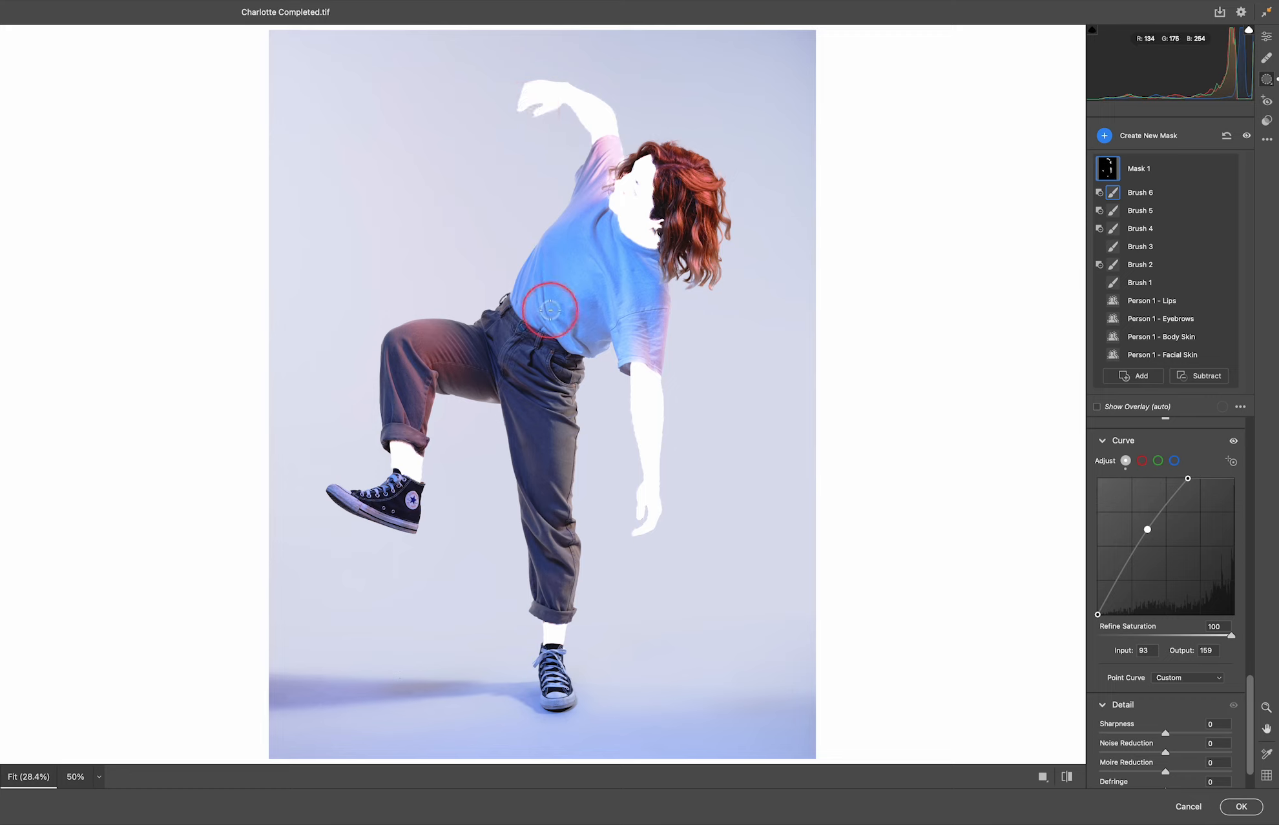
pyautogui.click(1242, 808)
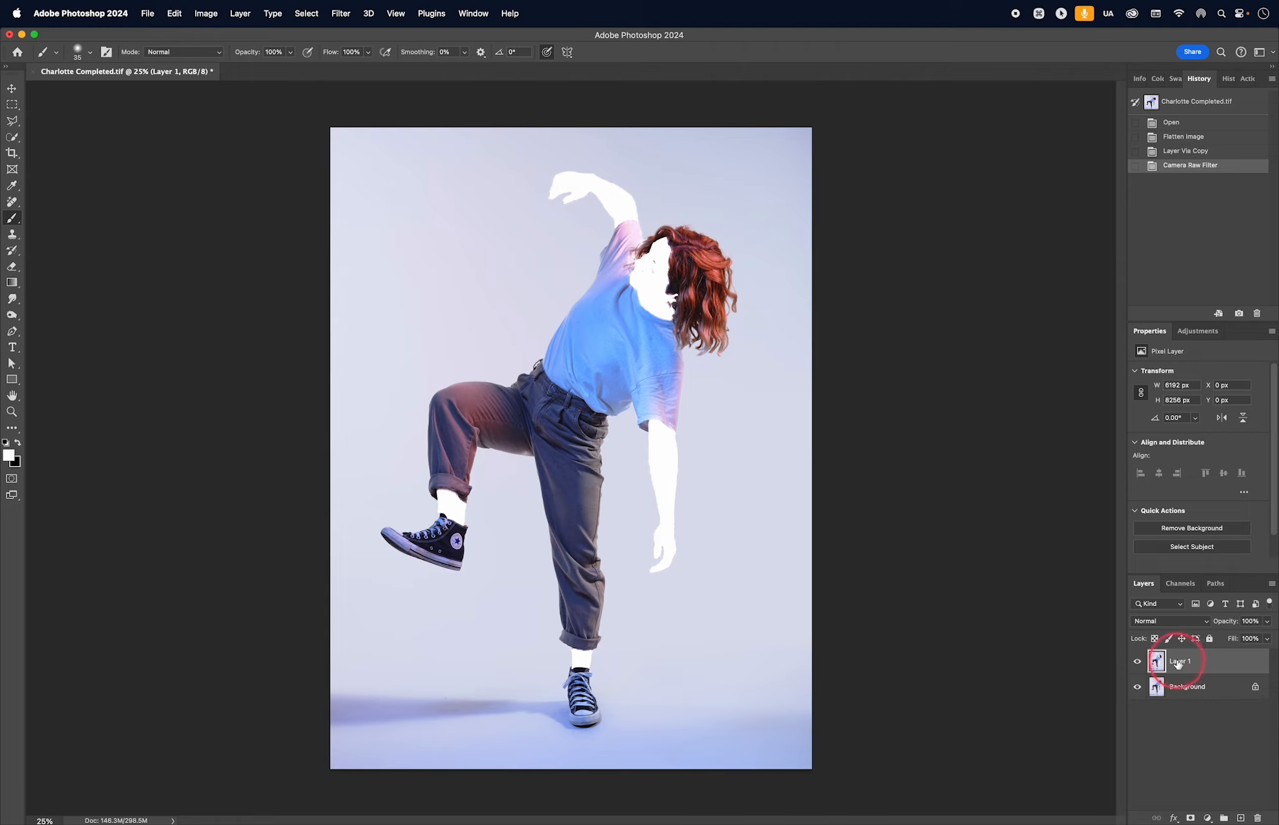
# Step: Set the blend mode of Layer 1 to Difference
pyautogui.click(1161, 623)
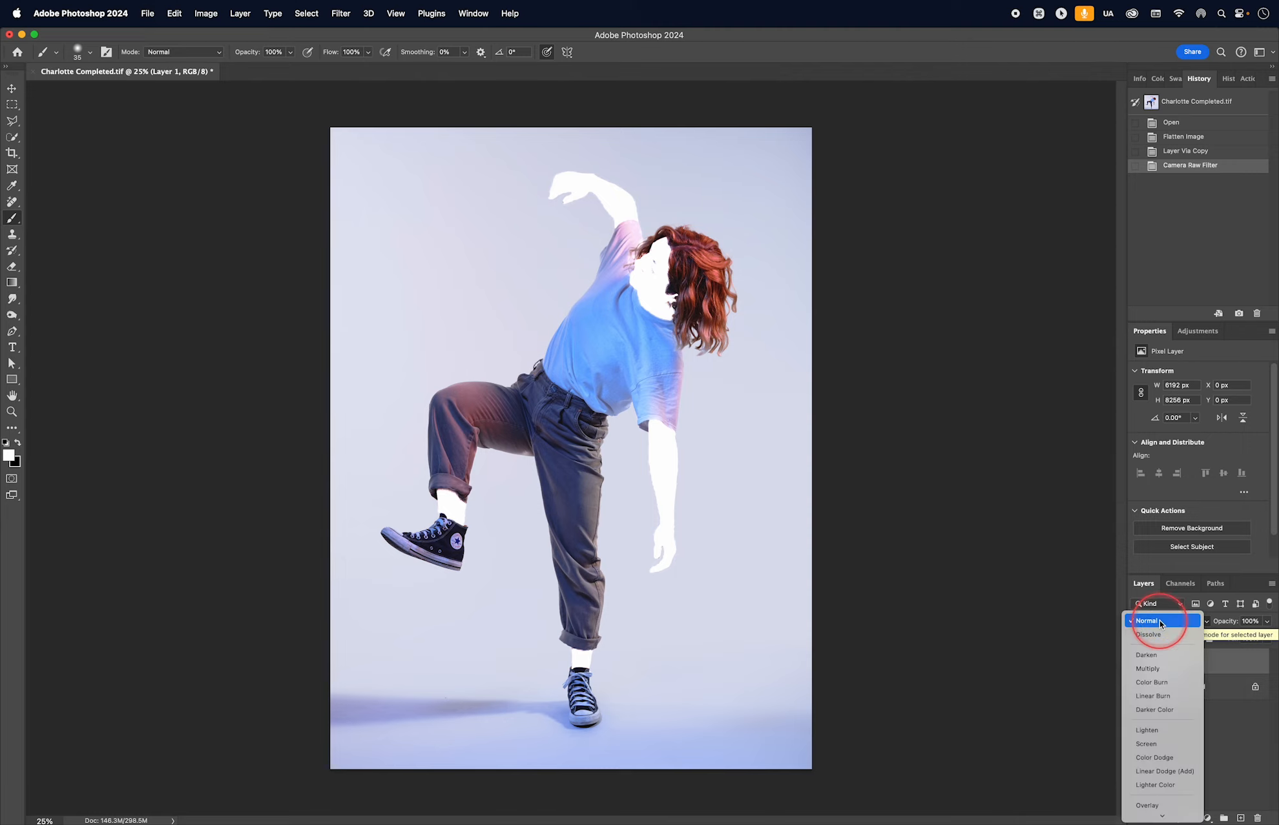
pyautogui.scroll(-5, 1163, 623)
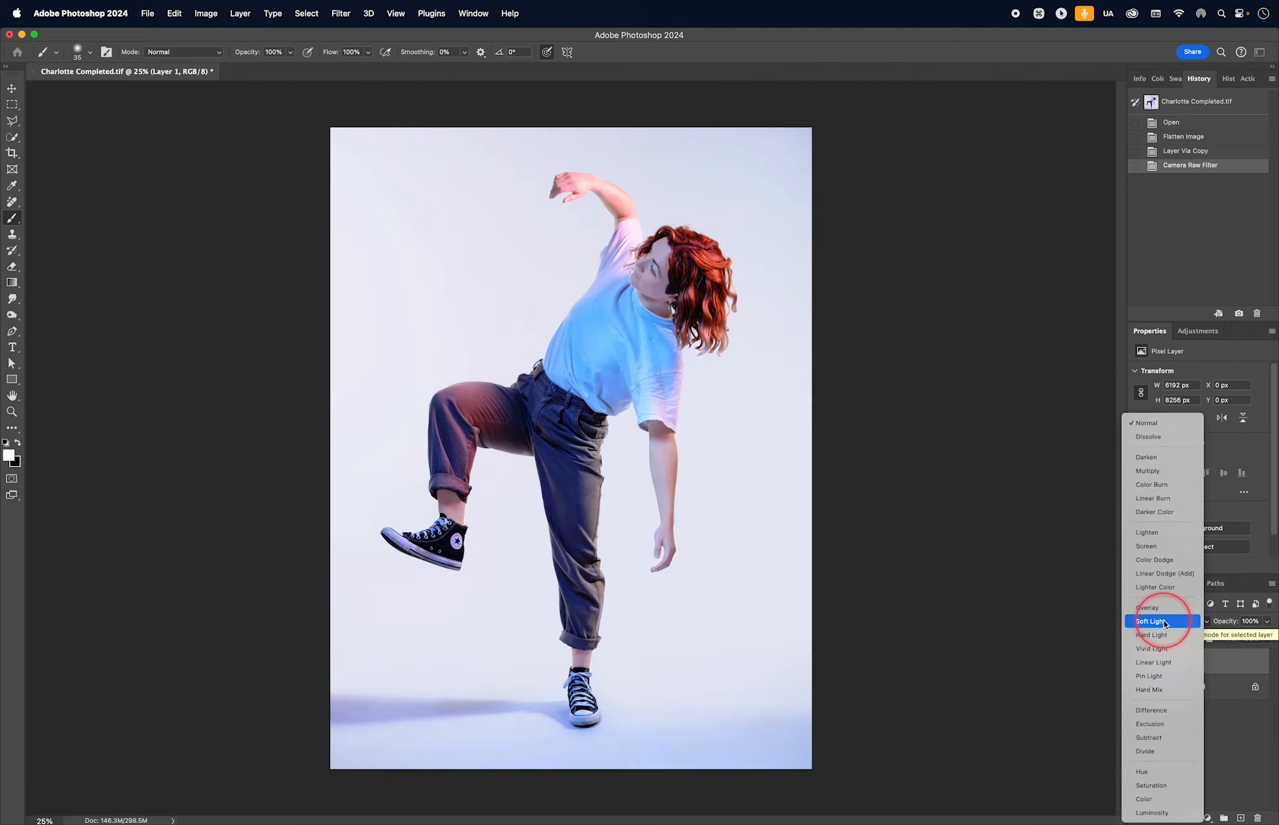
pyautogui.click(1159, 714)
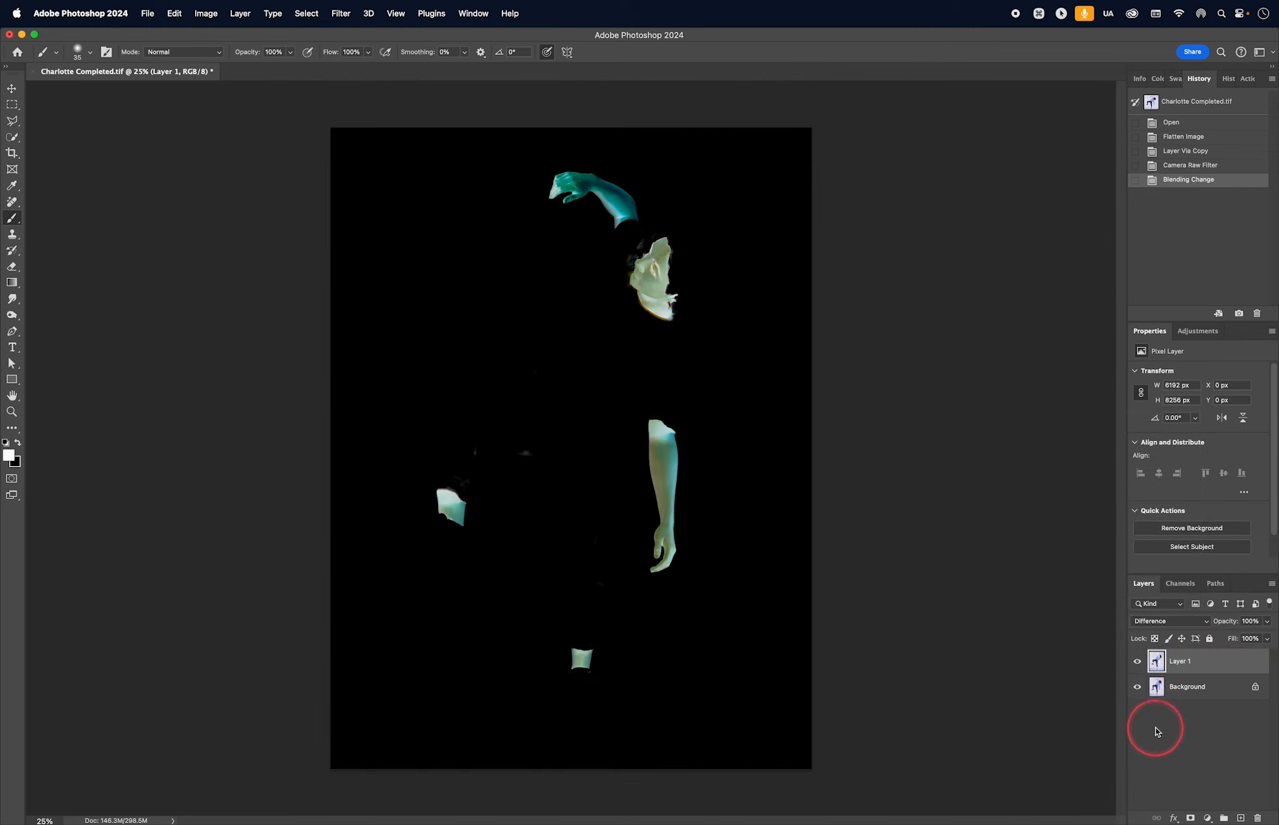
# Step: Load the composite RGB channel's luminosity as a selection and create a Curves adjustment layer masked by it
pyautogui.click(1181, 585)
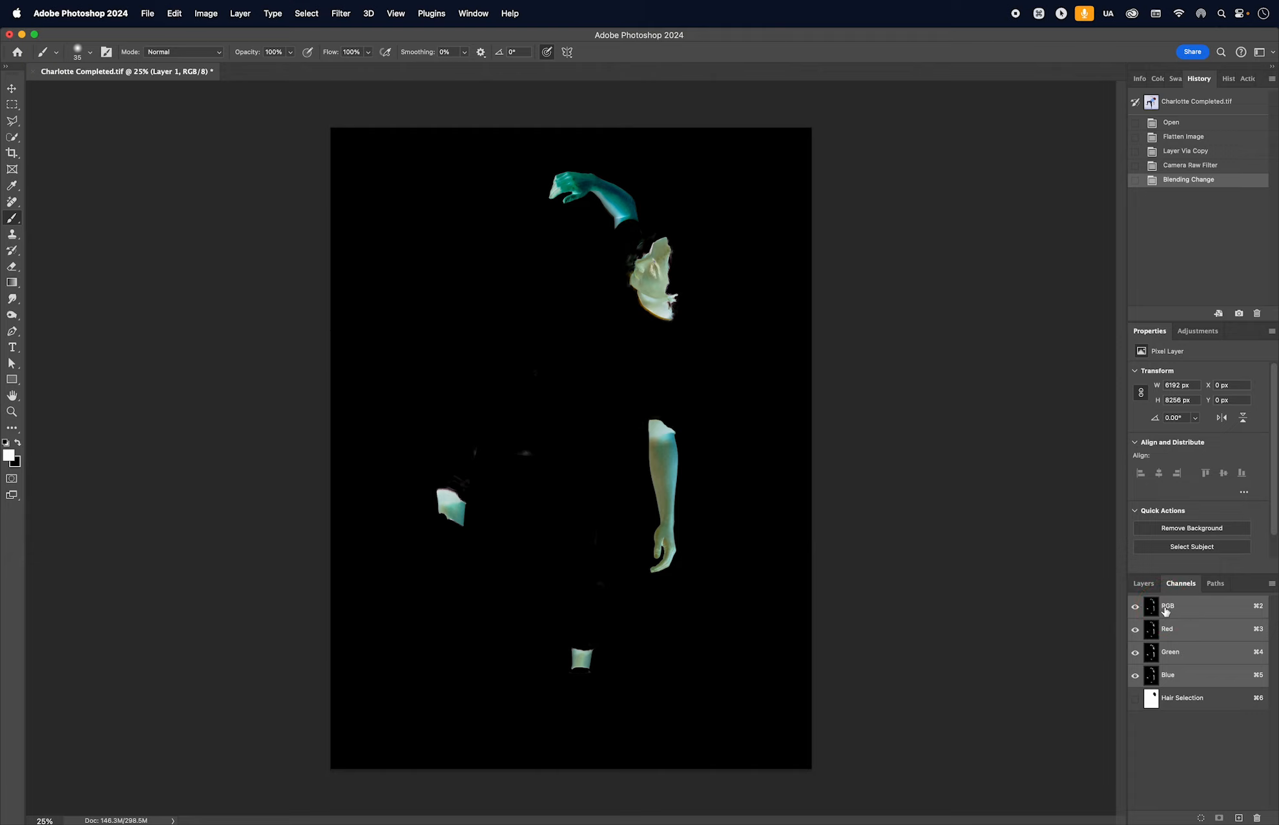
pyautogui.press('super+alt+2')
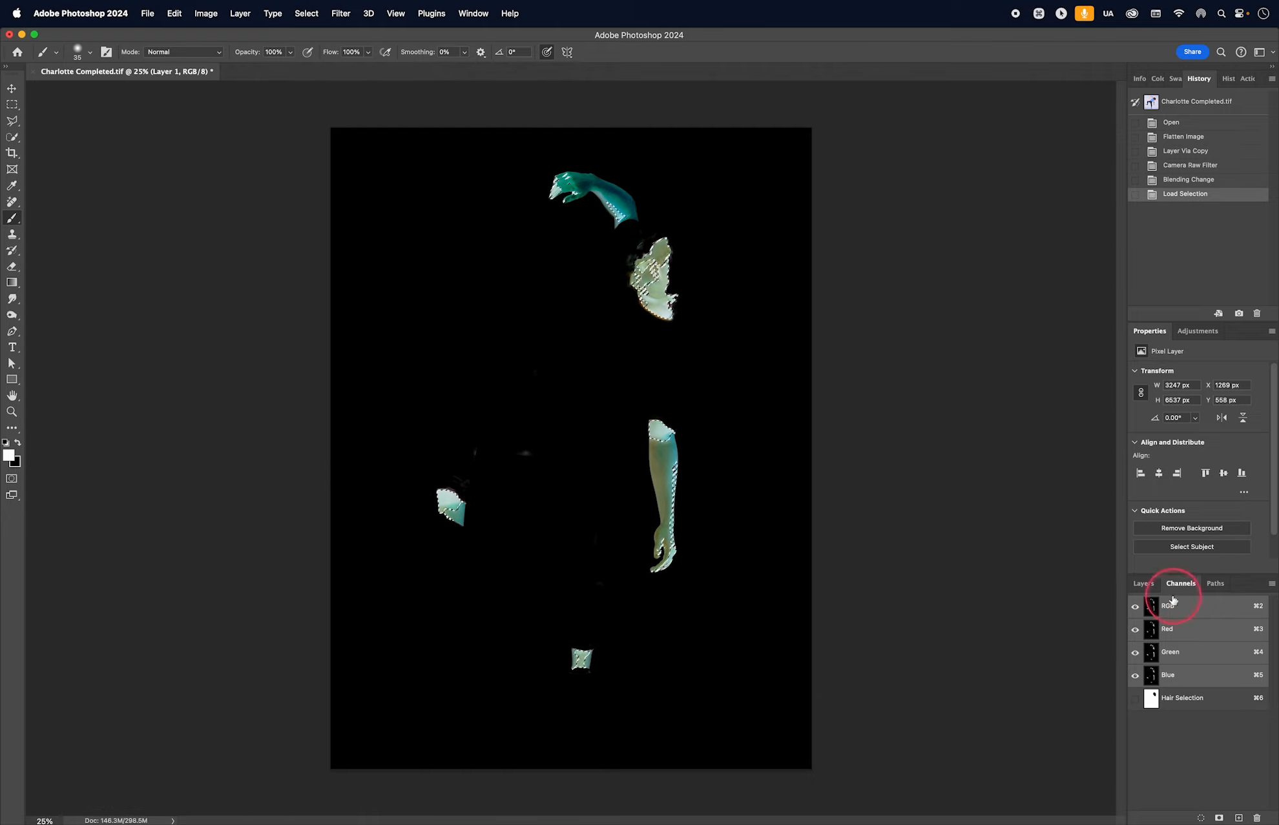
pyautogui.click(1143, 585)
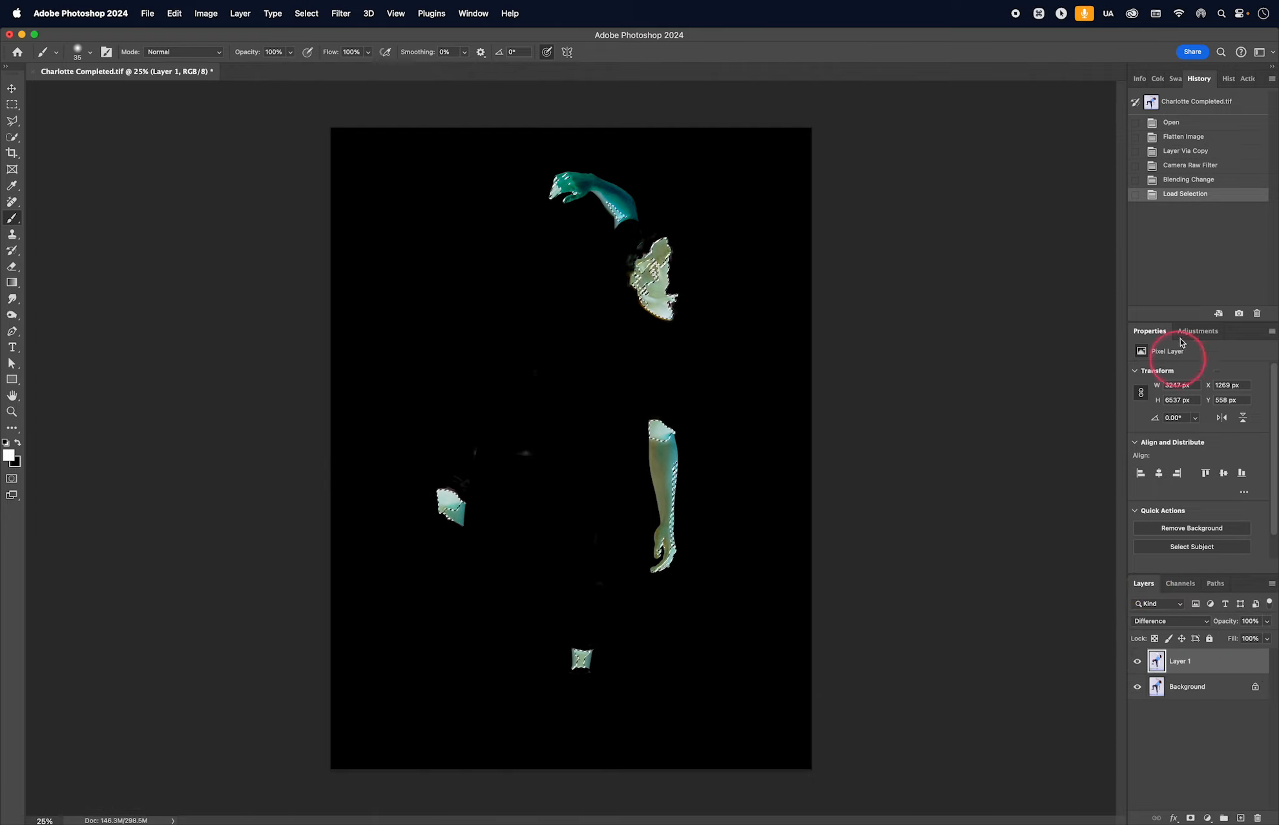
pyautogui.click(1205, 332)
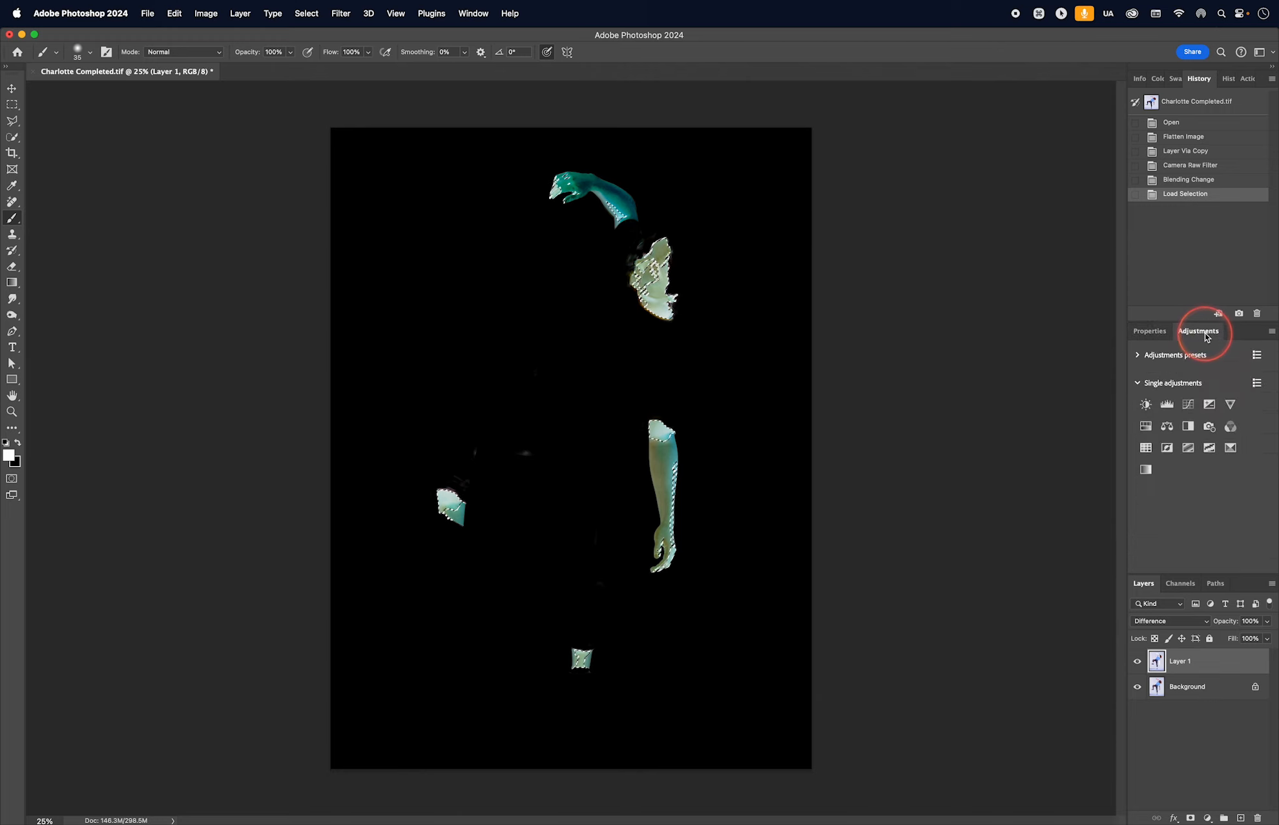
pyautogui.click(1189, 405)
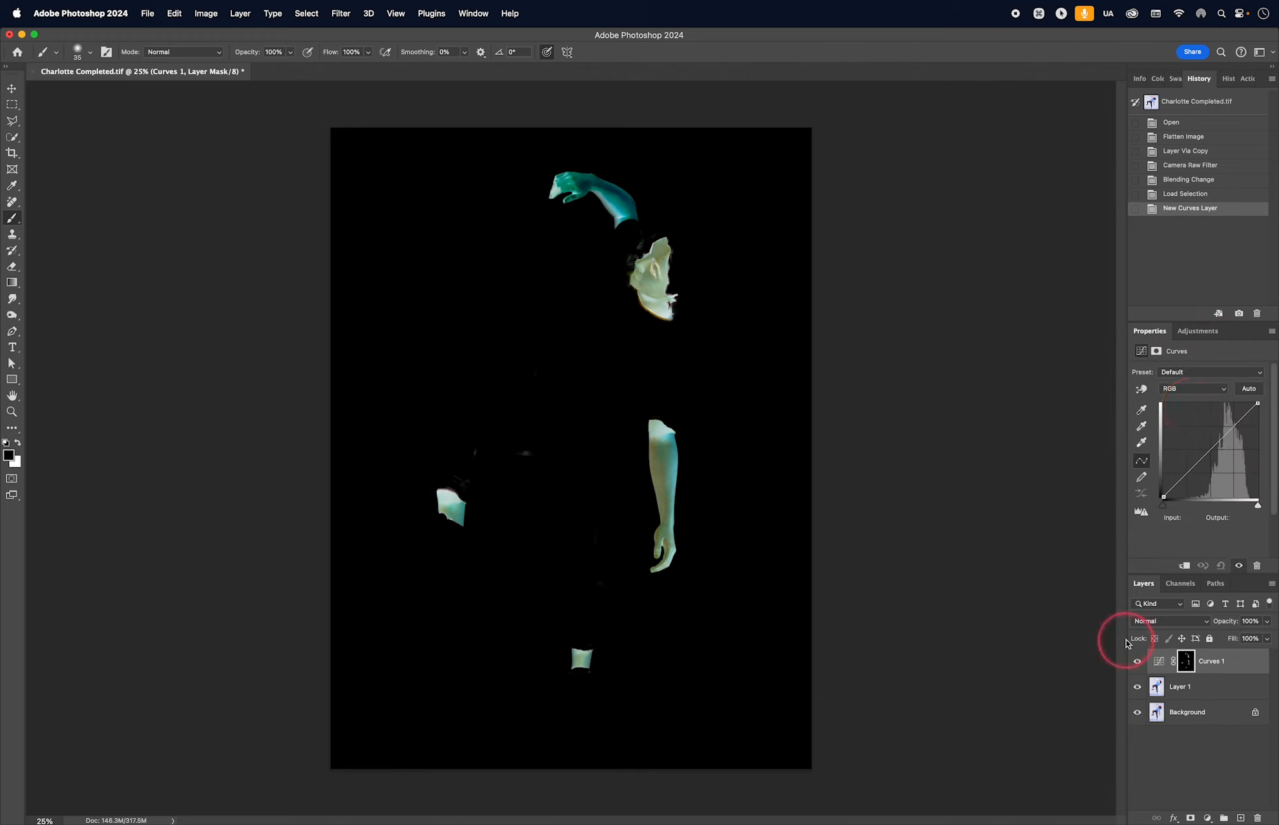
# Step: Hide Layer 1 and display the Curves 1 layer mask on the canvas
pyautogui.click(1138, 688)
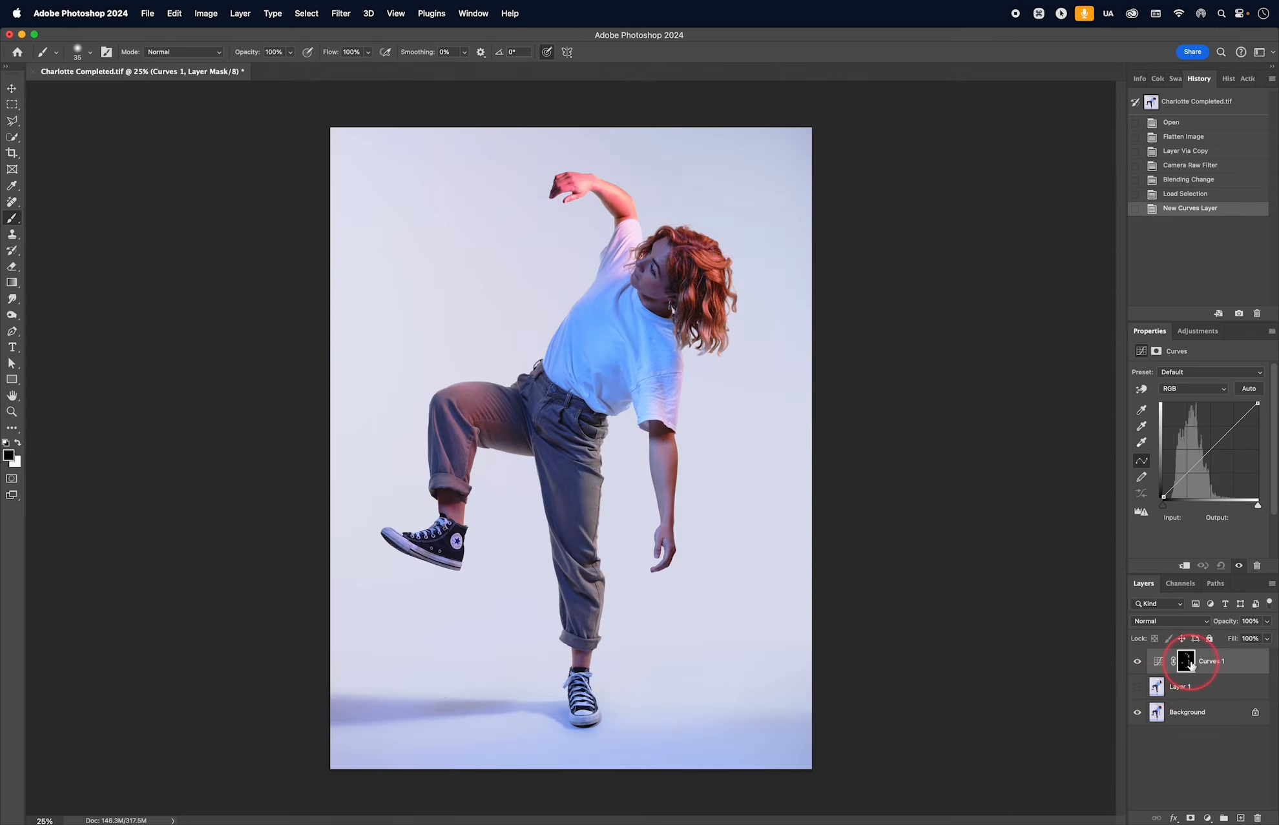
pyautogui.press('alt')
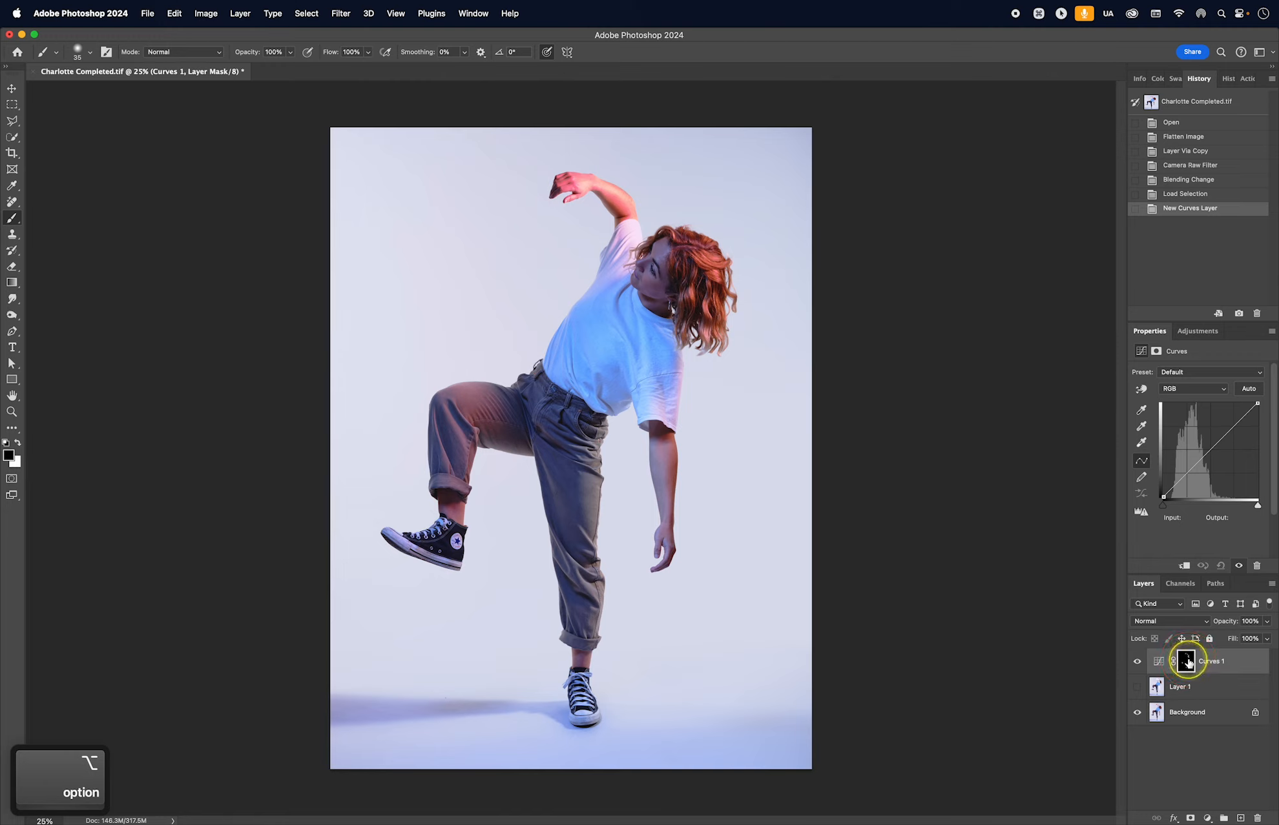
pyautogui.keyDown('alt'); pyautogui.click(1188, 662); pyautogui.keyUp('alt')
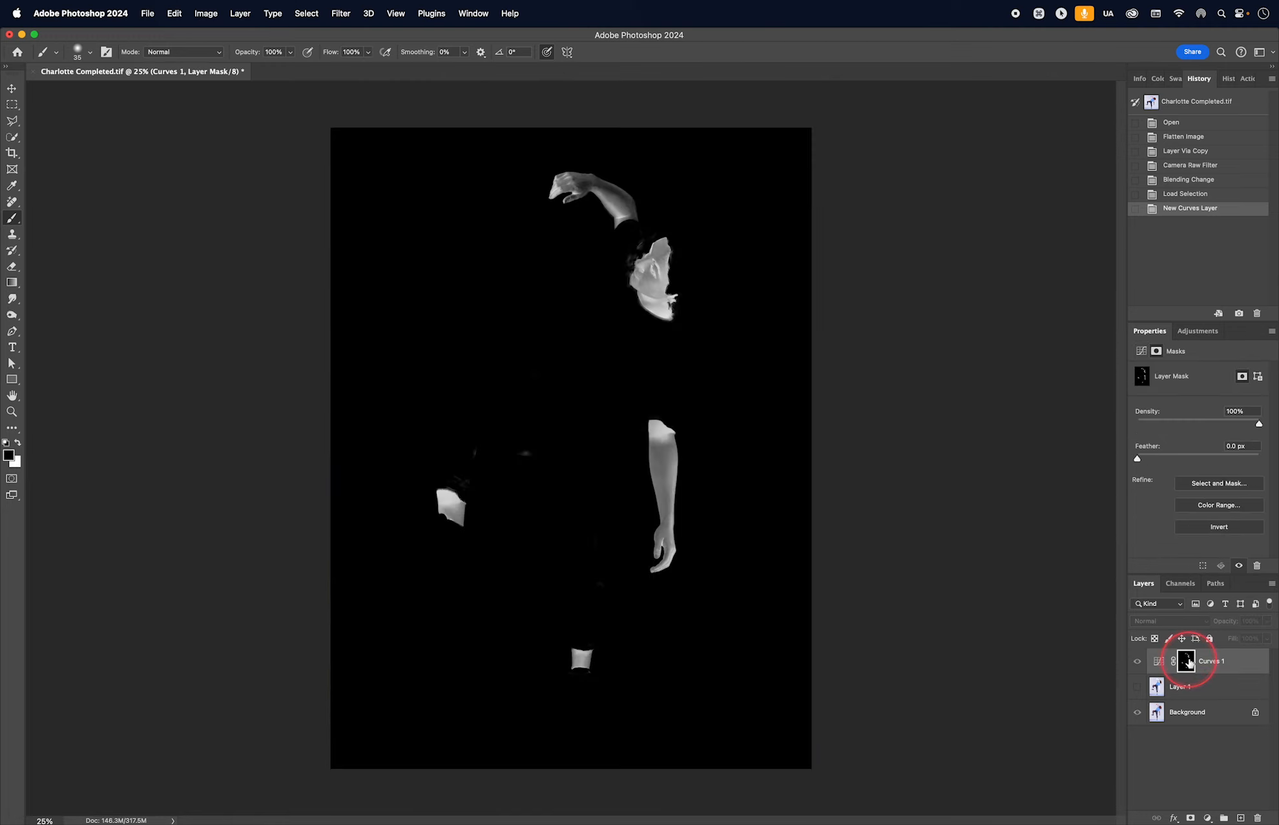
# Step: Brighten the layer mask with Curves, pulling the white point in strongly and mapping input 30 to output 152
pyautogui.press('super+m')
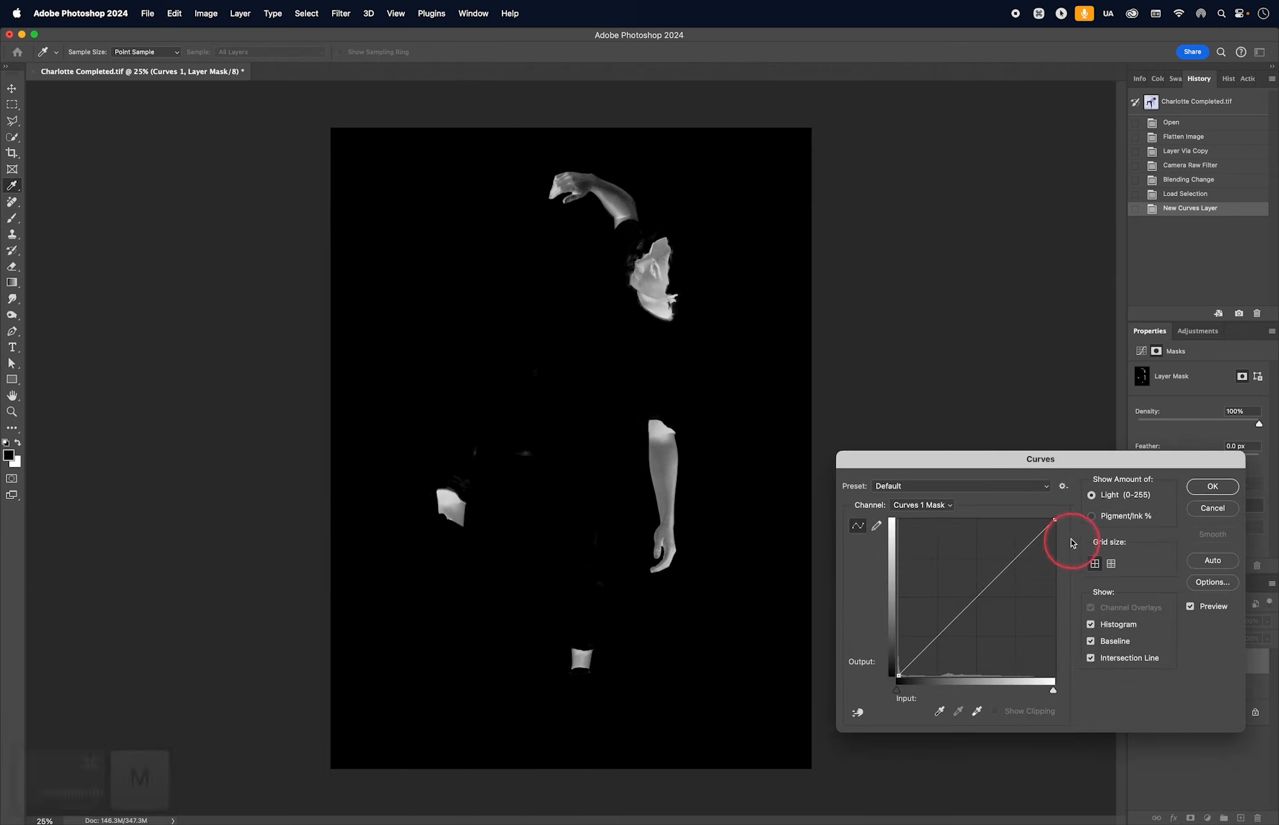
pyautogui.moveTo(1056, 519); pyautogui.dragTo(954, 503)
pyautogui.moveTo(919, 583)
pyautogui.mouseDown()
pyautogui.moveTo(903, 574)
pyautogui.moveTo(916, 583)
pyautogui.mouseUp()
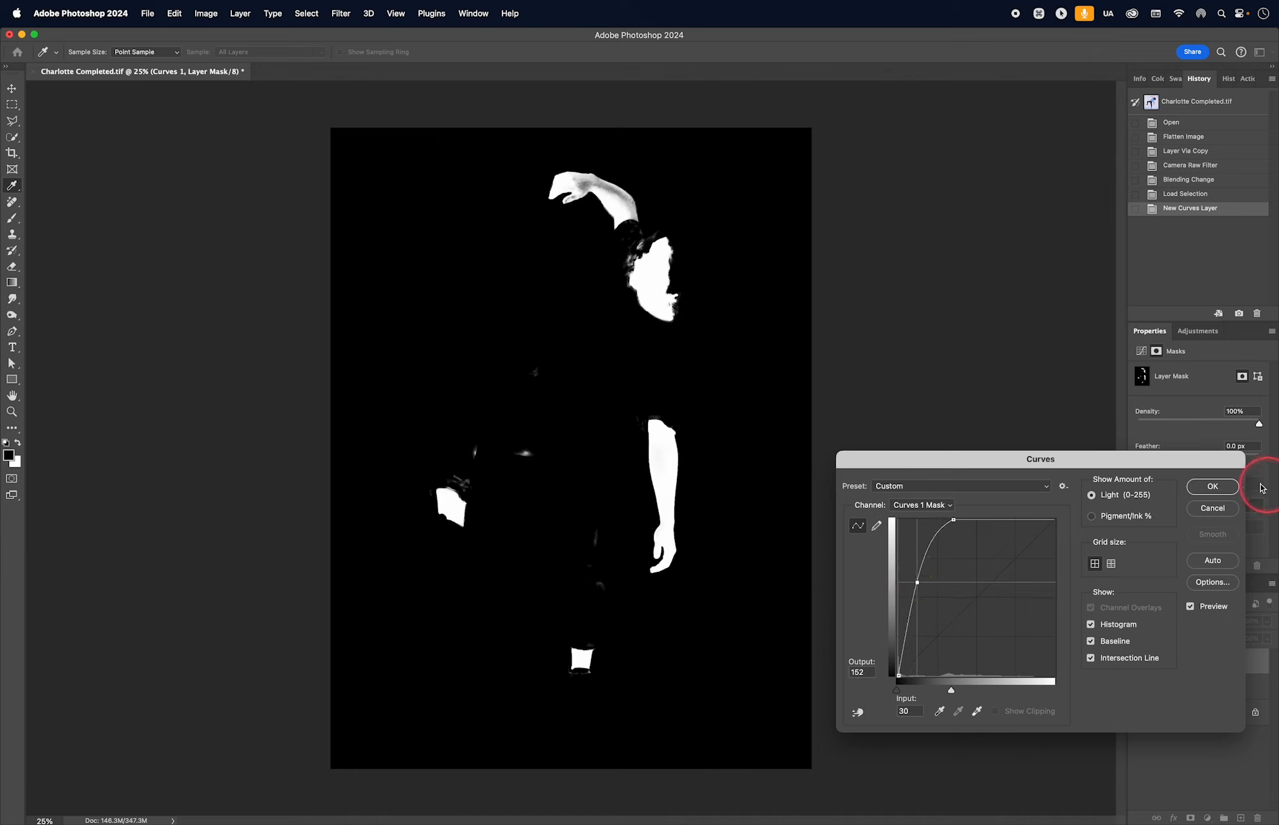
pyautogui.click(1213, 490)
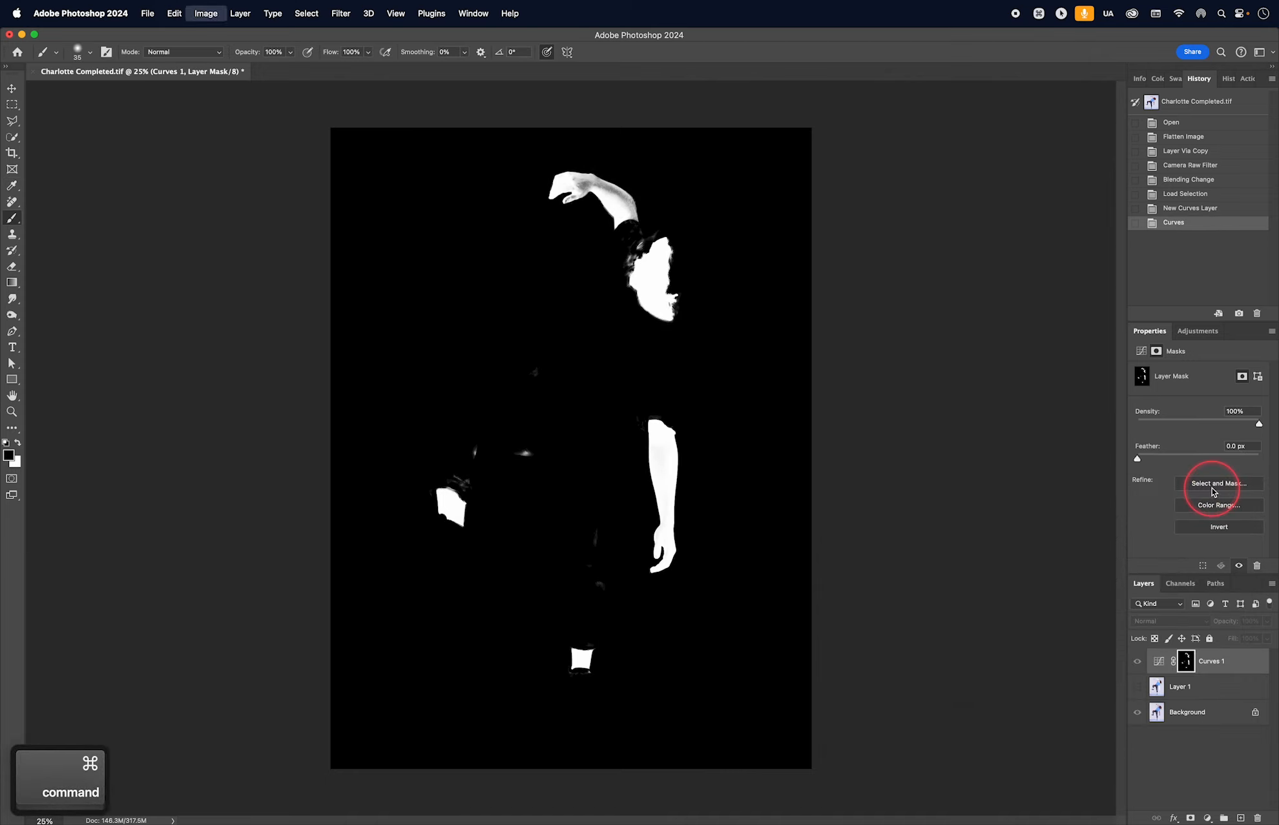
# Step: Apply Curves to the mask again with the white point at input 136, the black point at input 8 and raised midtones
pyautogui.press('super+m')
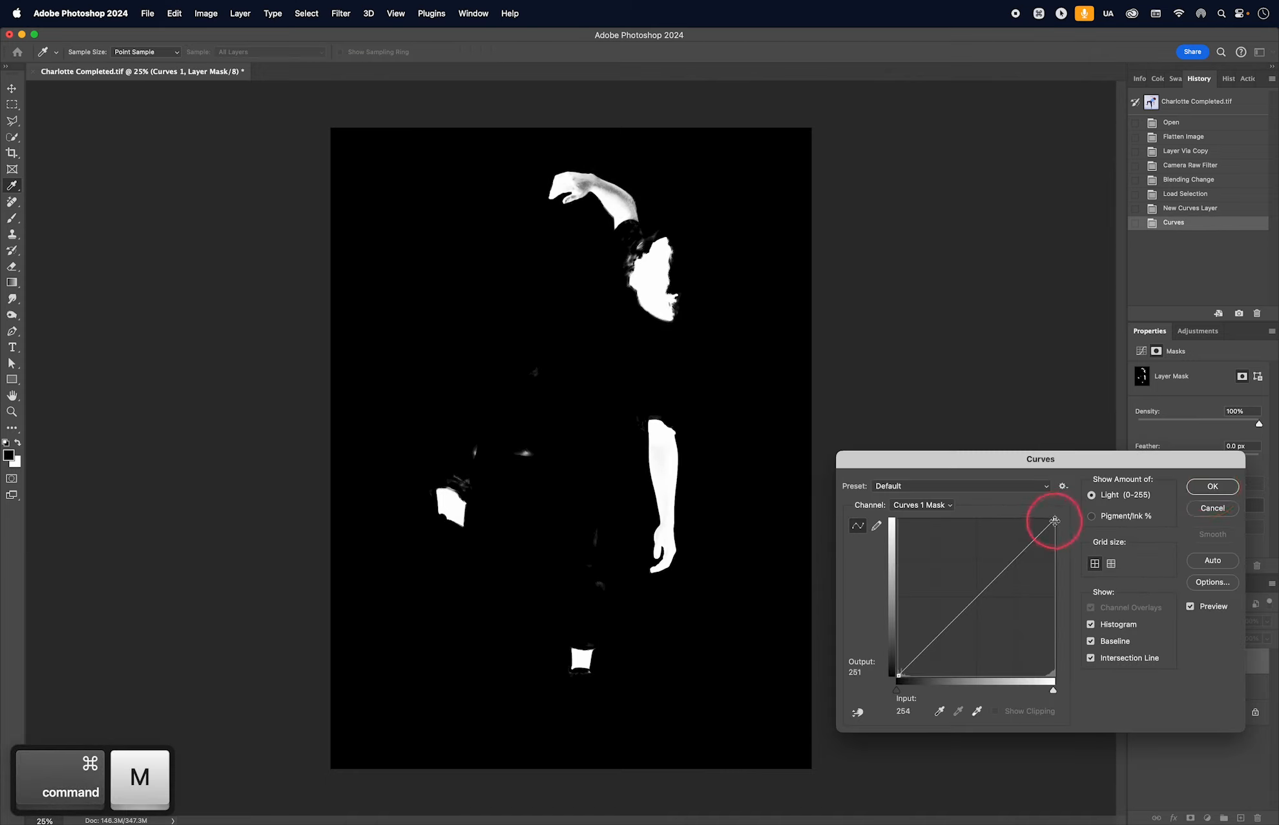
pyautogui.moveTo(1054, 520); pyautogui.dragTo(981, 520)
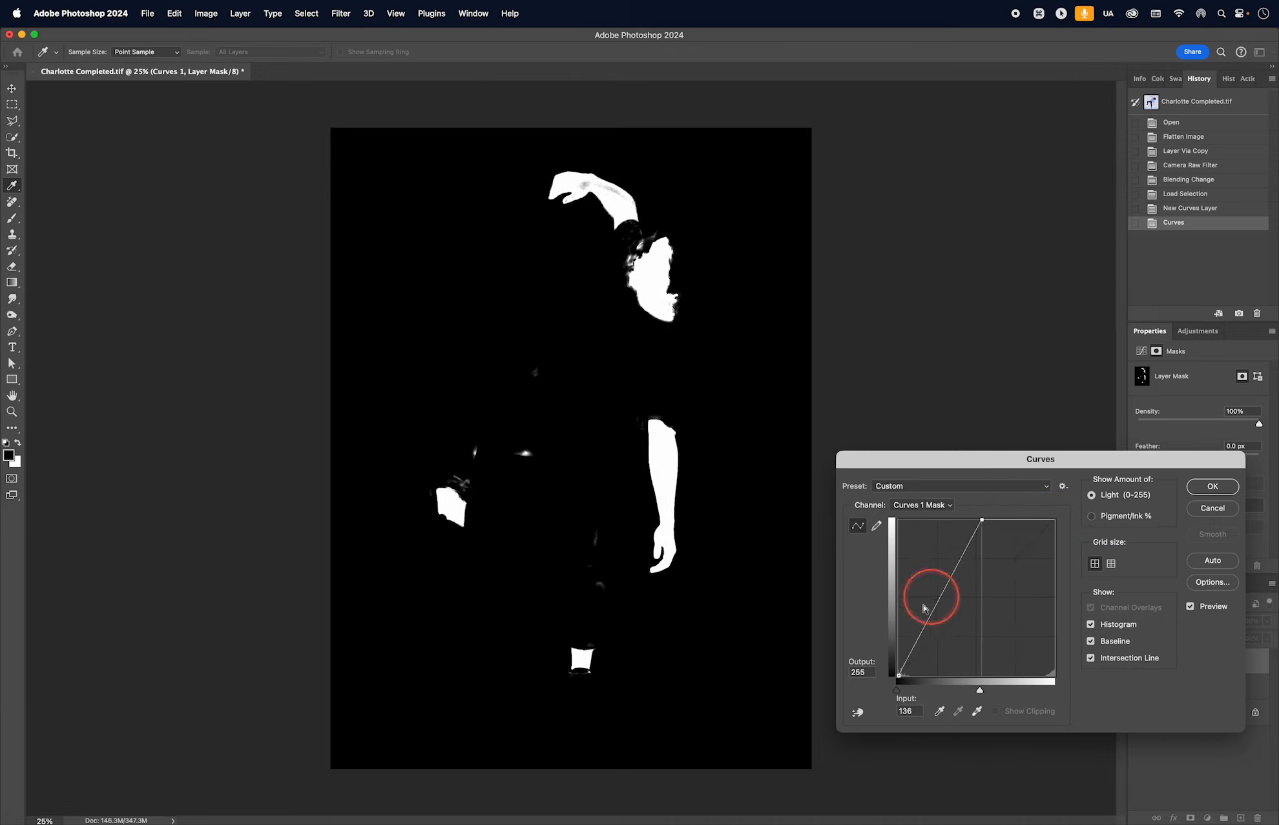
pyautogui.moveTo(898, 677); pyautogui.dragTo(903, 677)
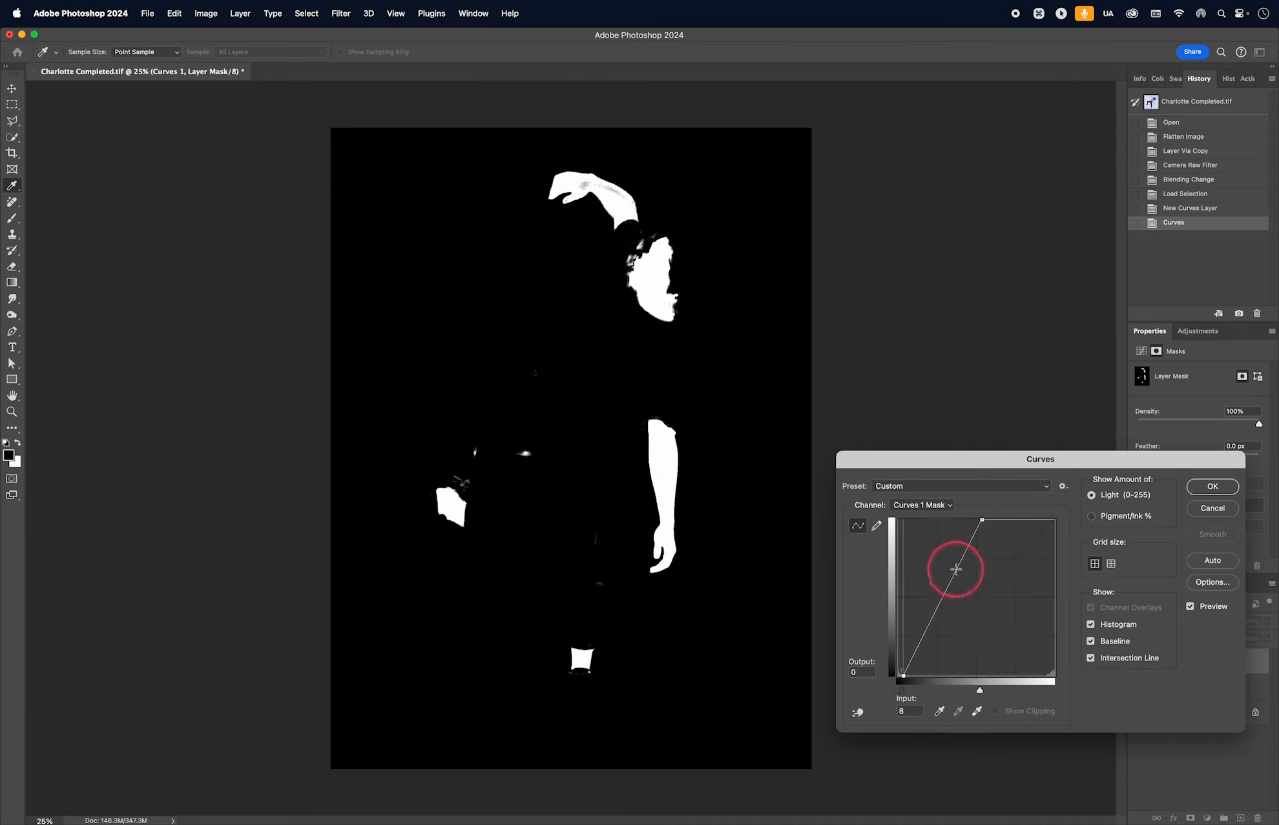
pyautogui.moveTo(955, 569)
pyautogui.mouseDown()
pyautogui.moveTo(927, 551)
pyautogui.moveTo(932, 561)
pyautogui.mouseUp()
pyautogui.click(1213, 486)
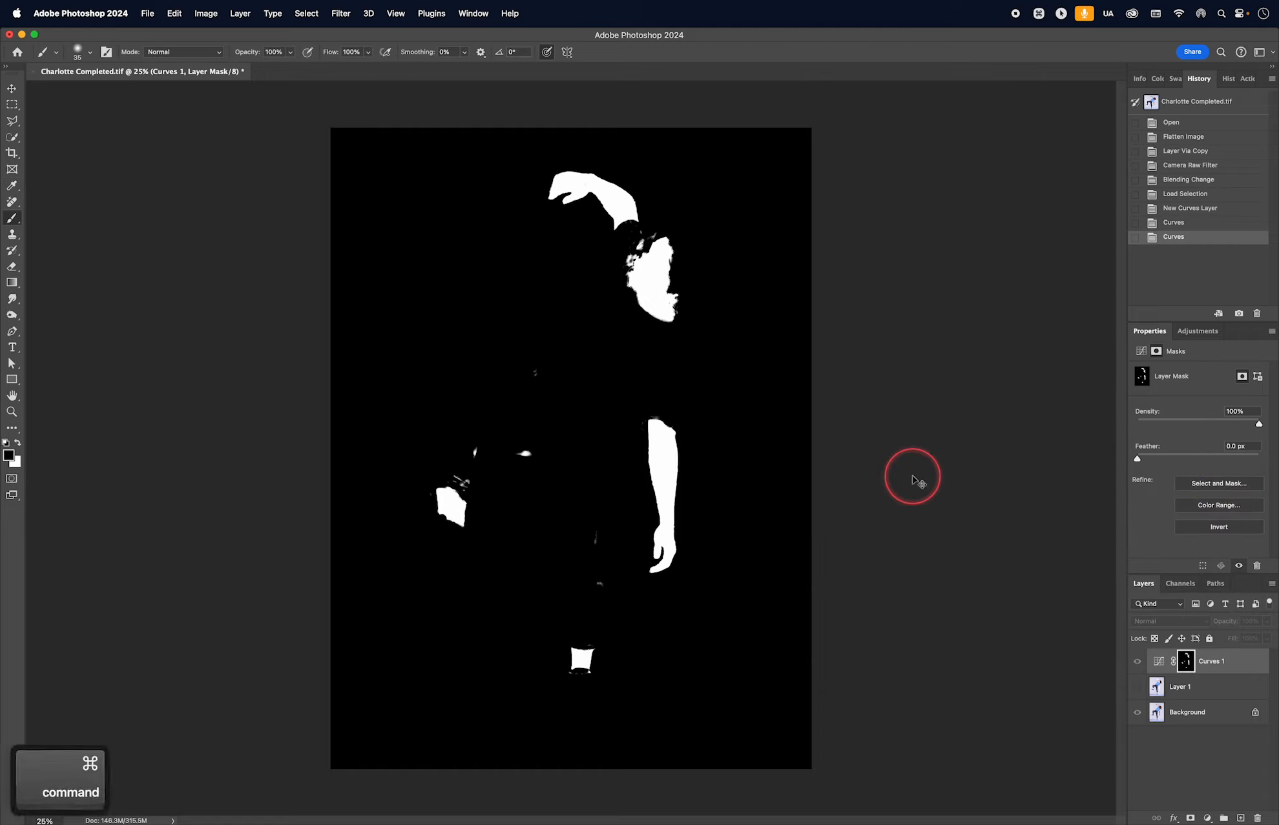
# Step: Brighten the mask's midtones with one more Curves adjustment, mapping input 128 to output 175
pyautogui.press('super+m')
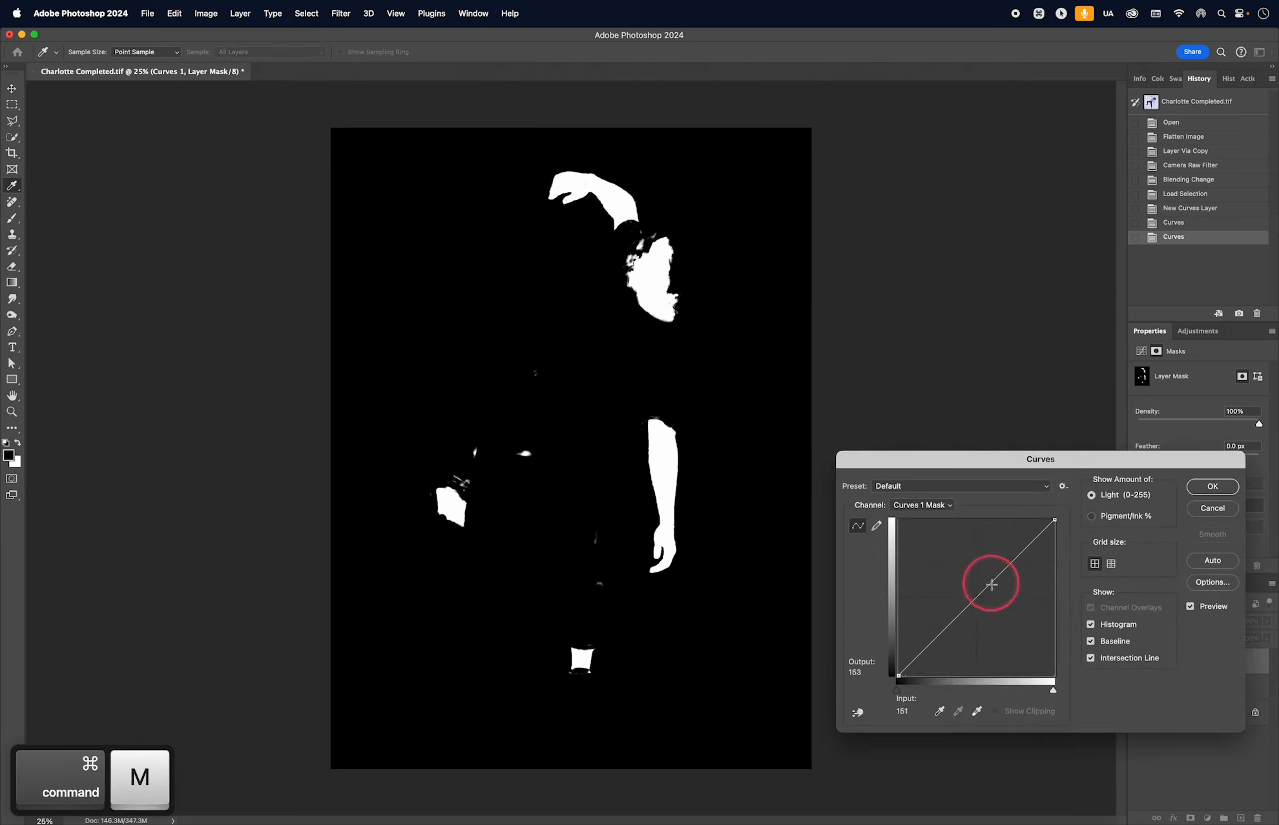
pyautogui.moveTo(990, 583); pyautogui.dragTo(977, 569)
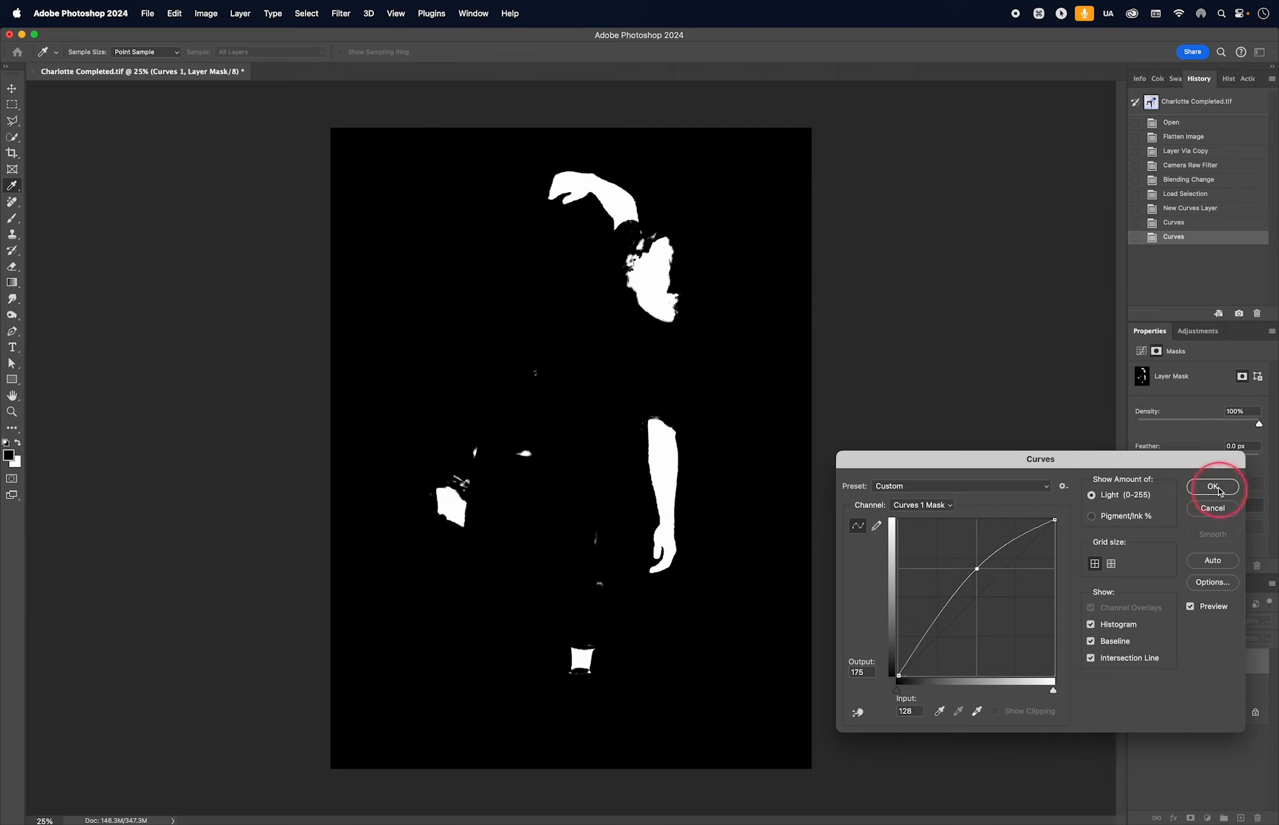
pyautogui.click(1213, 488)
# Step: Paint black with the Brush at size 200 over the mask's stray specks around the trousers and raised ankle
pyautogui.press('b')
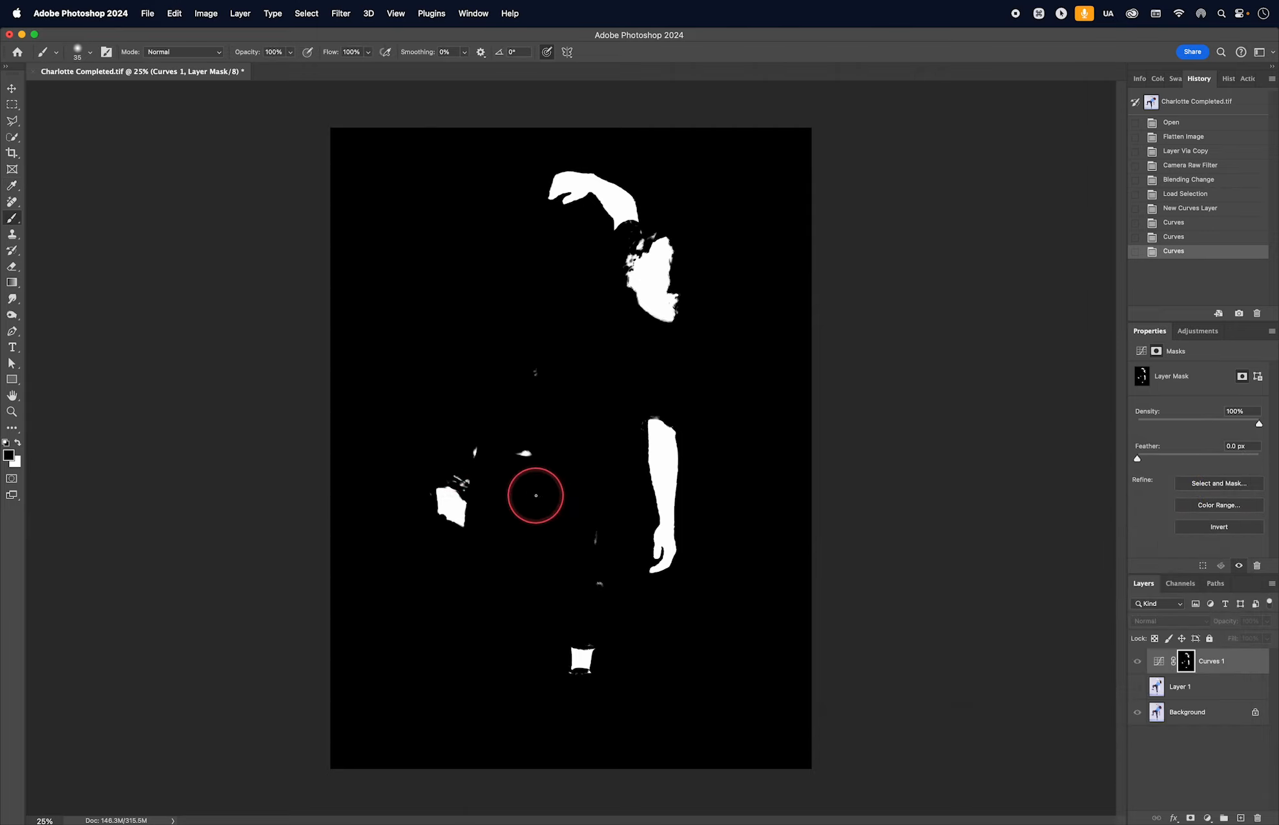
pyautogui.press('z')
pyautogui.moveTo(522, 451)
pyautogui.mouseDown()
pyautogui.moveTo(565, 508)
pyautogui.moveTo(556, 499)
pyautogui.mouseUp()
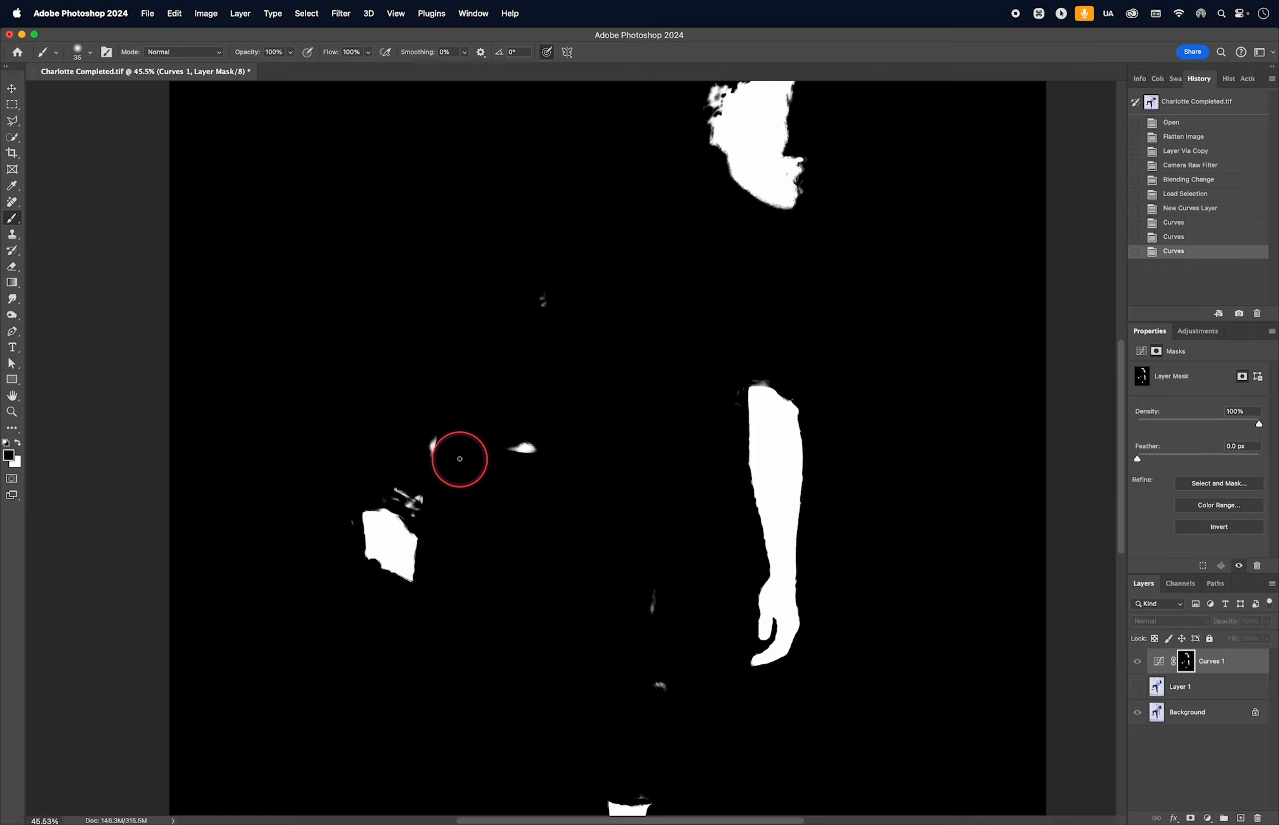
pyautogui.press('b')
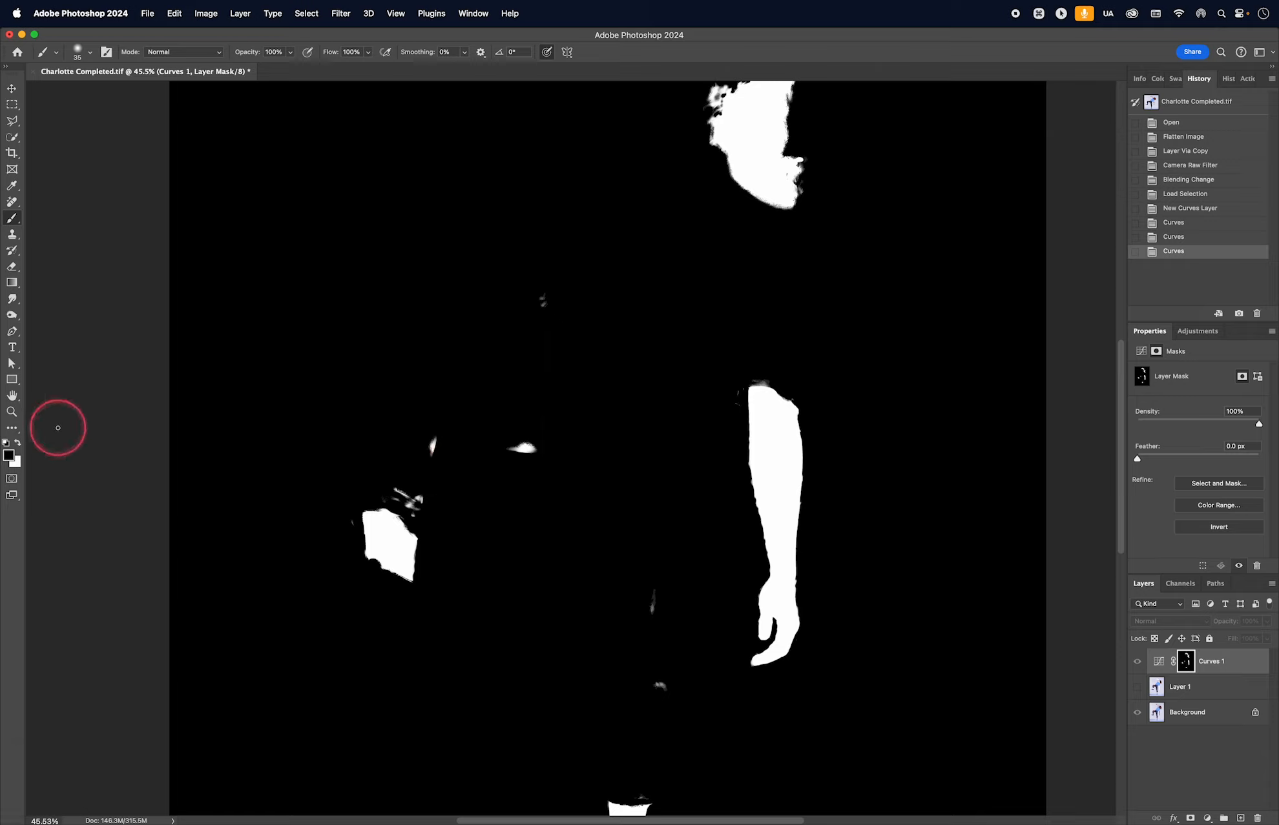
pyautogui.press('d')
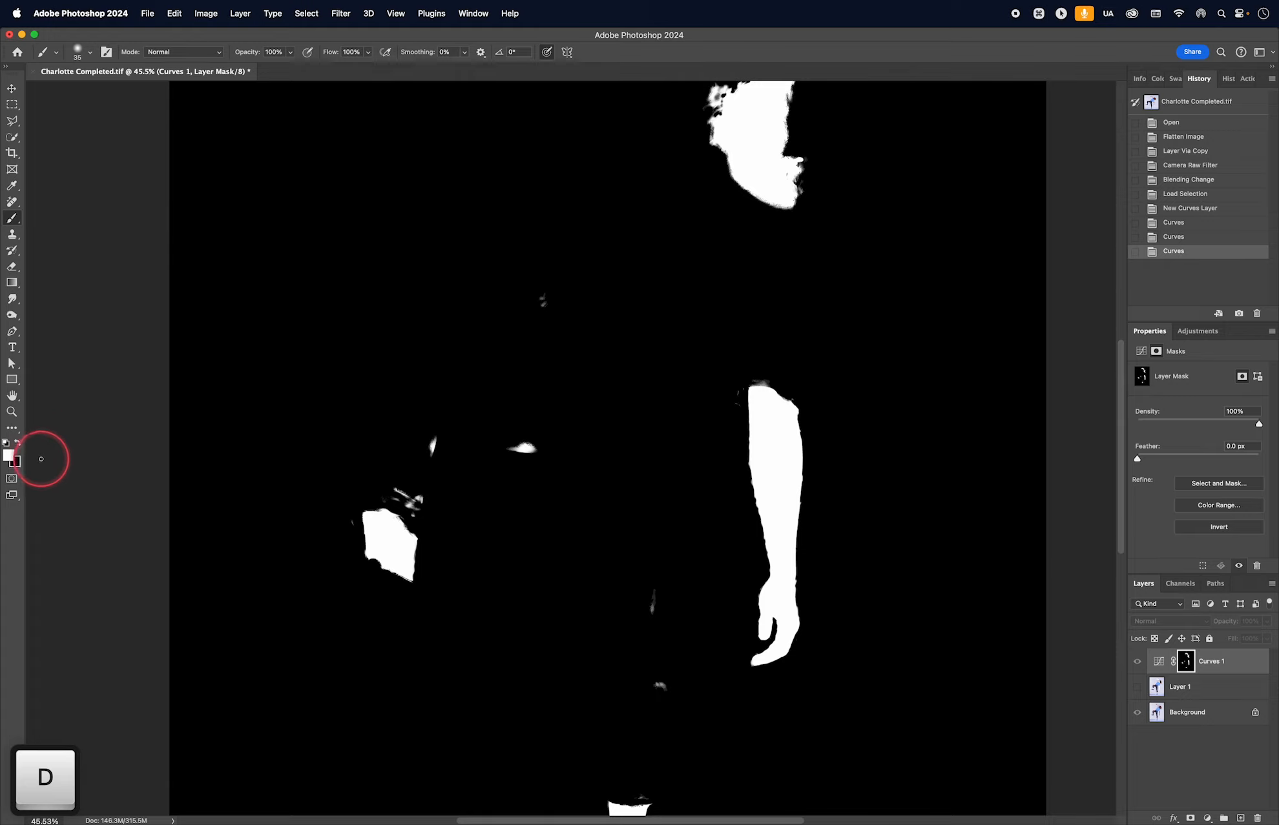
pyautogui.press('x')
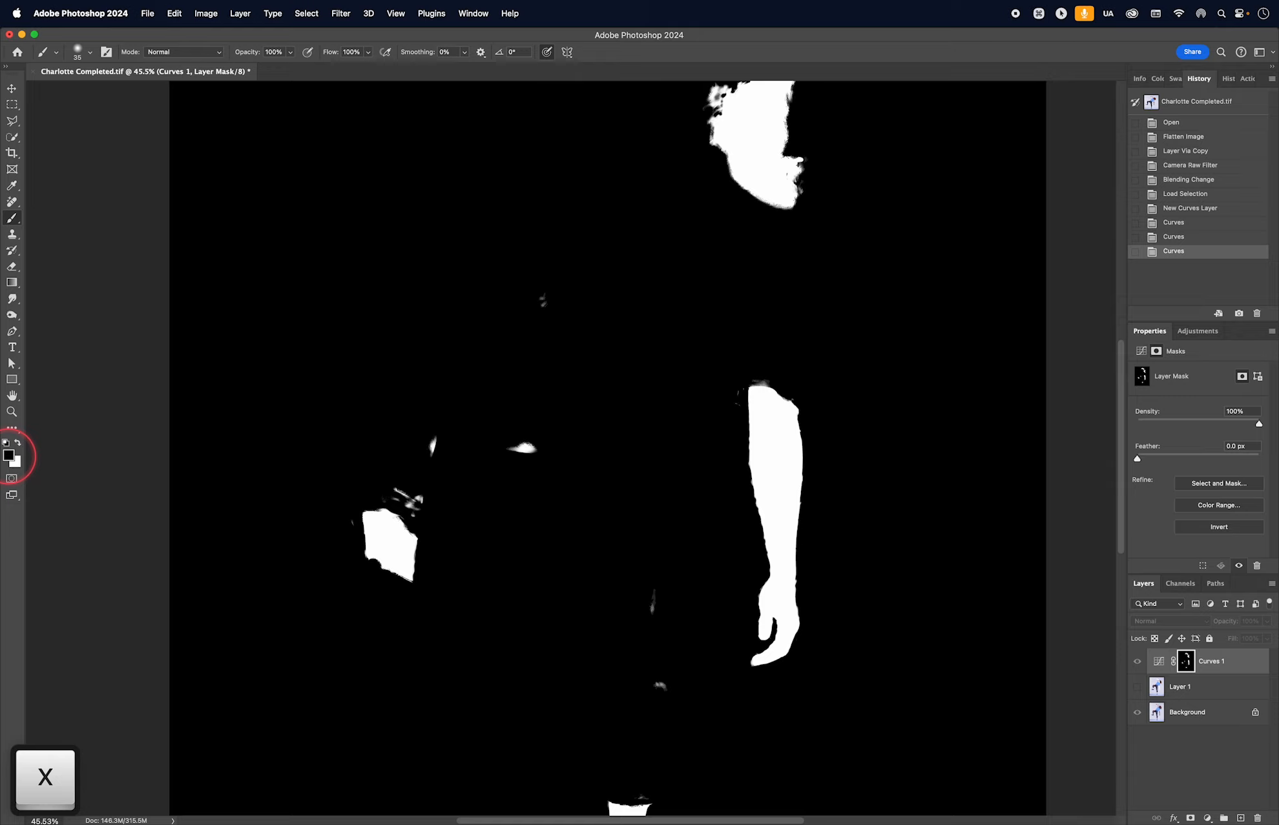
pyautogui.press(']')
pyautogui.press(']')
pyautogui.press(']')
pyautogui.press(']')
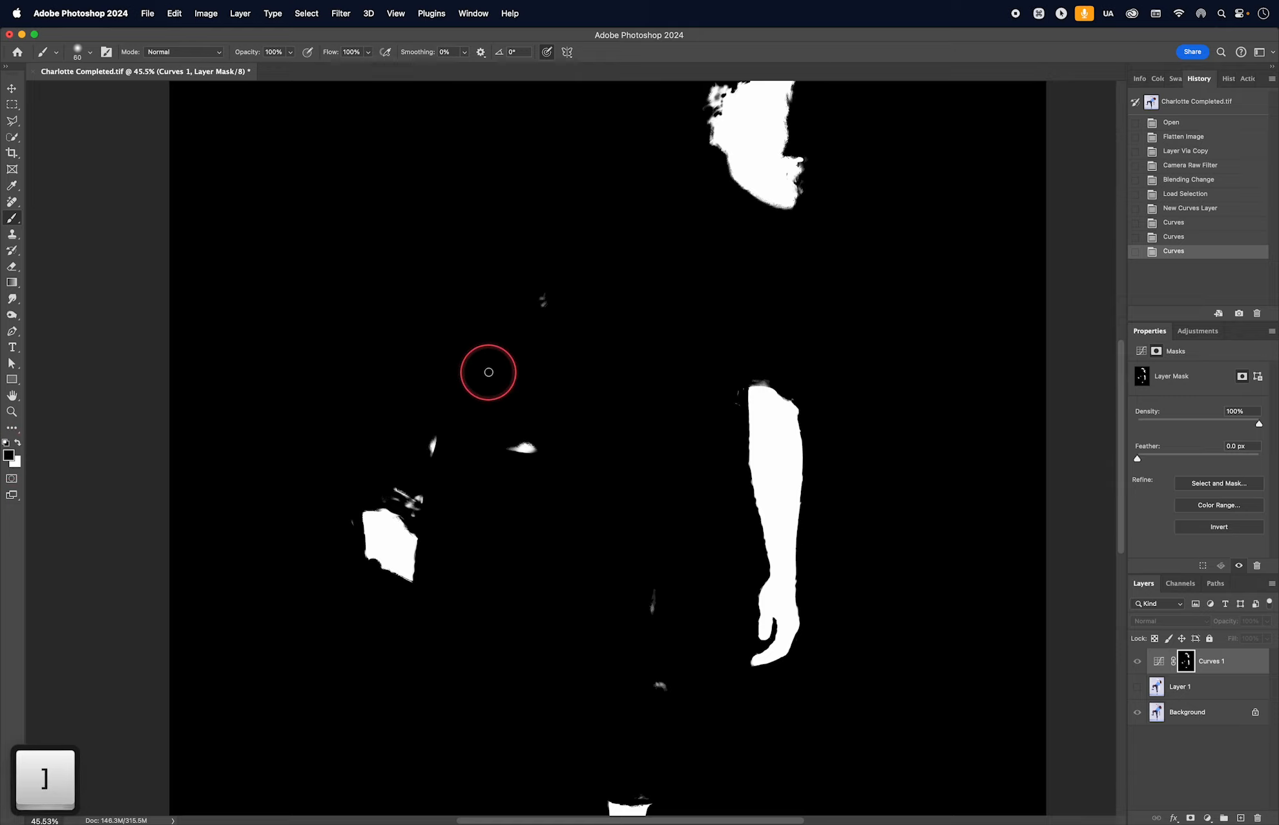
pyautogui.press(']')
pyautogui.press(']')
pyautogui.press(']')
pyautogui.press(']')
pyautogui.press(']')
pyautogui.press(']')
pyautogui.press(']')
pyautogui.press(']')
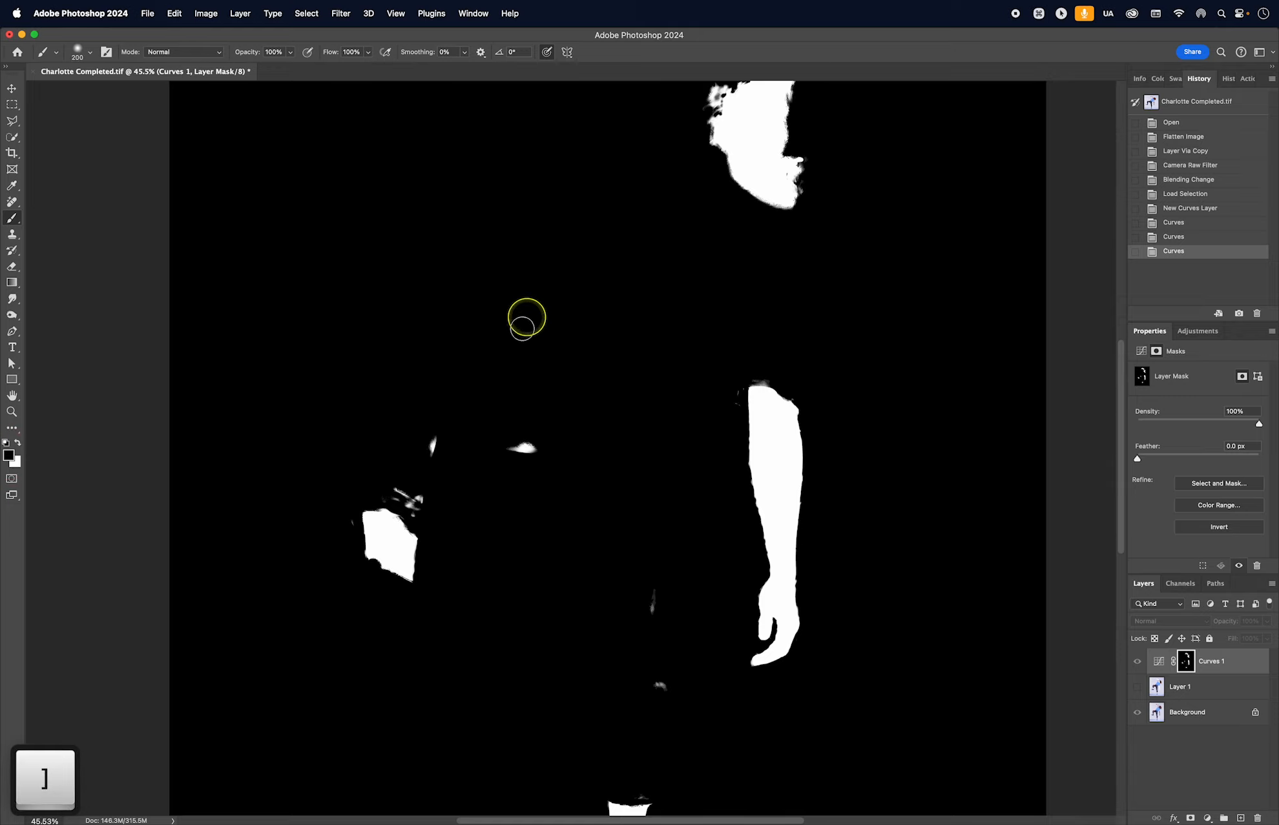
pyautogui.moveTo(416, 427)
pyautogui.mouseDown()
pyautogui.moveTo(438, 437)
pyautogui.moveTo(449, 494)
pyautogui.moveTo(487, 502)
pyautogui.moveTo(506, 453)
pyautogui.moveTo(527, 471)
pyautogui.moveTo(518, 444)
pyautogui.moveTo(438, 510)
pyautogui.moveTo(414, 505)
pyautogui.moveTo(423, 515)
pyautogui.moveTo(405, 496)
pyautogui.mouseUp()
pyautogui.moveTo(350, 521); pyautogui.dragTo(347, 518)
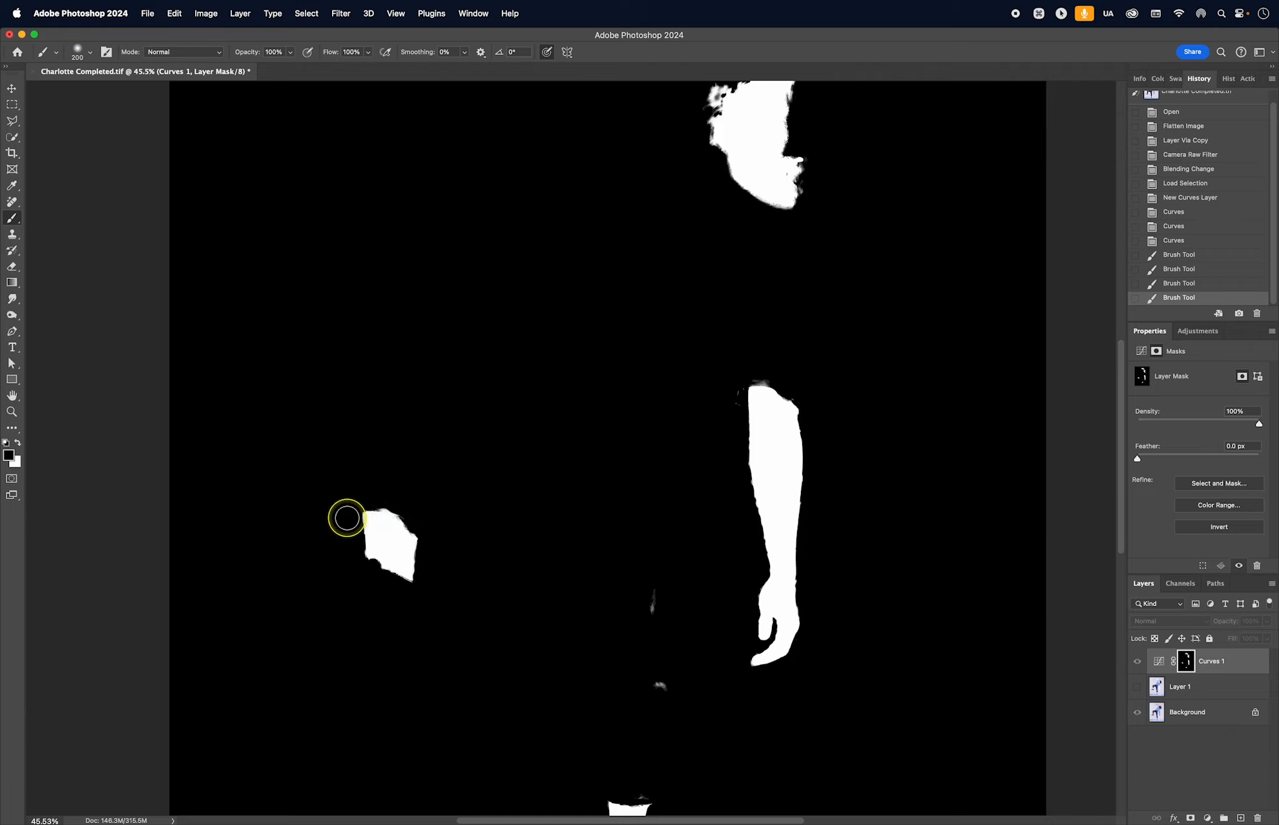
pyautogui.moveTo(662, 626); pyautogui.dragTo(655, 591)
pyautogui.moveTo(658, 679); pyautogui.dragTo(677, 741)
# Step: Paint black over the remaining specks just above the standing ankle's white patch with the brush at size 100
pyautogui.press('space')
pyautogui.moveTo(672, 715); pyautogui.dragTo(651, 494)
pyautogui.moveTo(608, 540)
pyautogui.mouseDown()
pyautogui.moveTo(611, 558)
pyautogui.moveTo(705, 586)
pyautogui.mouseUp()
pyautogui.press('z')
pyautogui.moveTo(594, 597); pyautogui.dragTo(640, 599)
pyautogui.press('super+z')
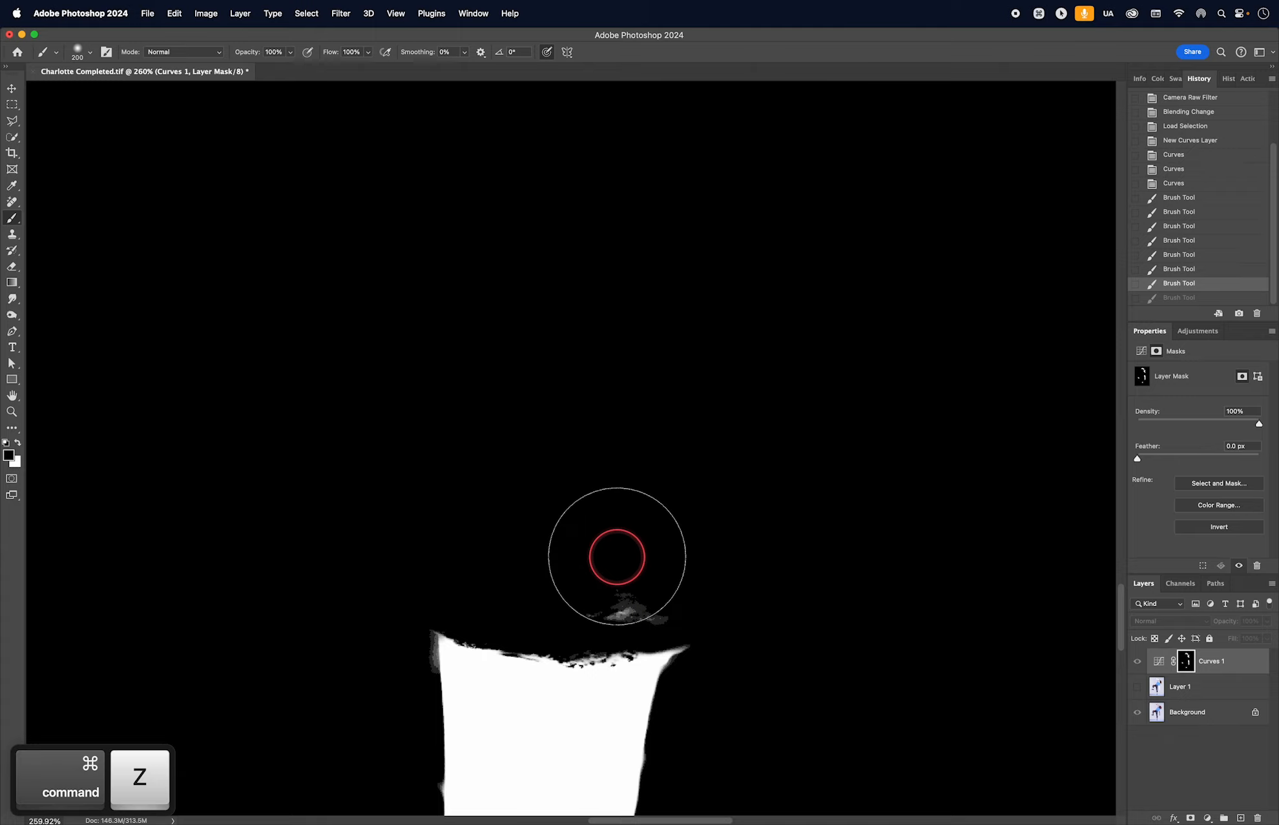
pyautogui.press('[')
pyautogui.press('[')
pyautogui.press('[')
pyautogui.press('[')
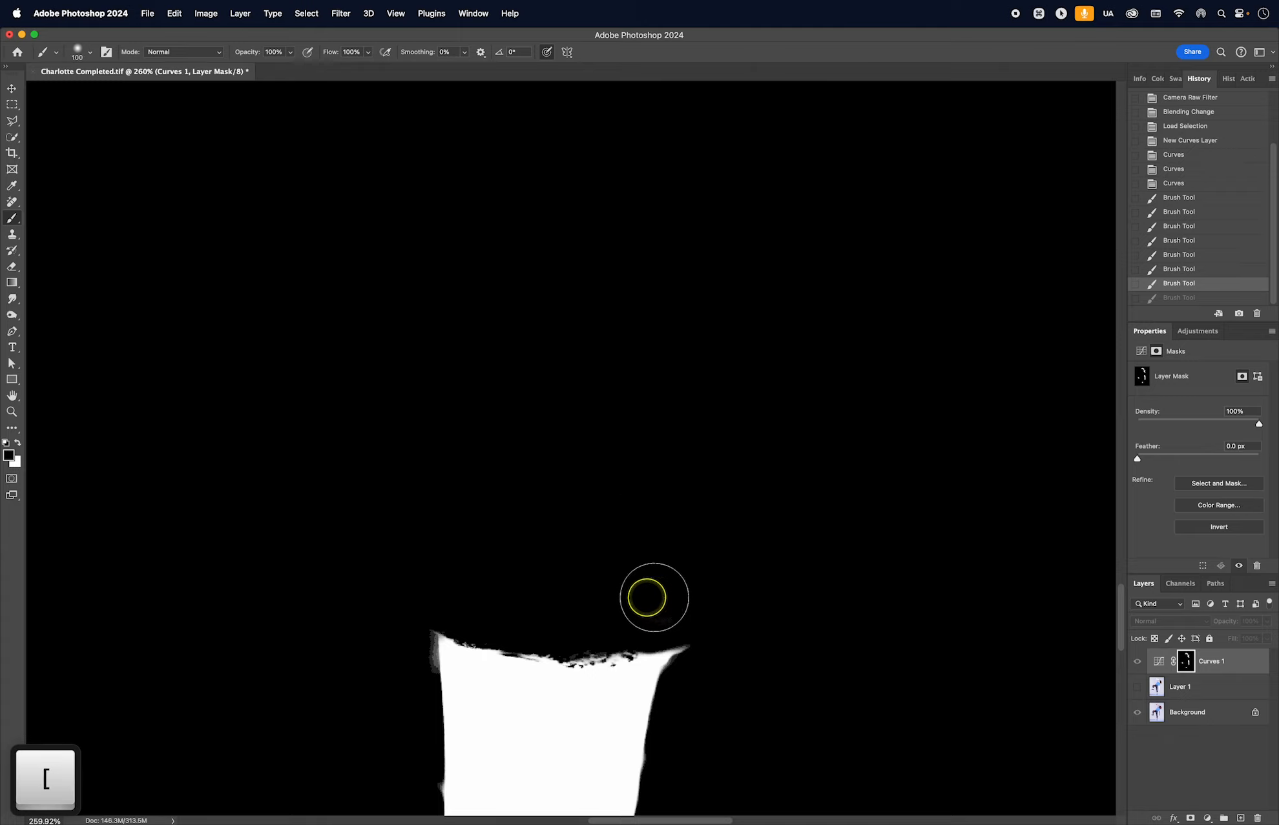
pyautogui.moveTo(651, 599); pyautogui.dragTo(688, 585)
# Step: Paint black over the fragments below the standing ankle's white patch, reducing the brush size to 50 for the corners
pyautogui.press('space')
pyautogui.moveTo(777, 643); pyautogui.dragTo(731, 289)
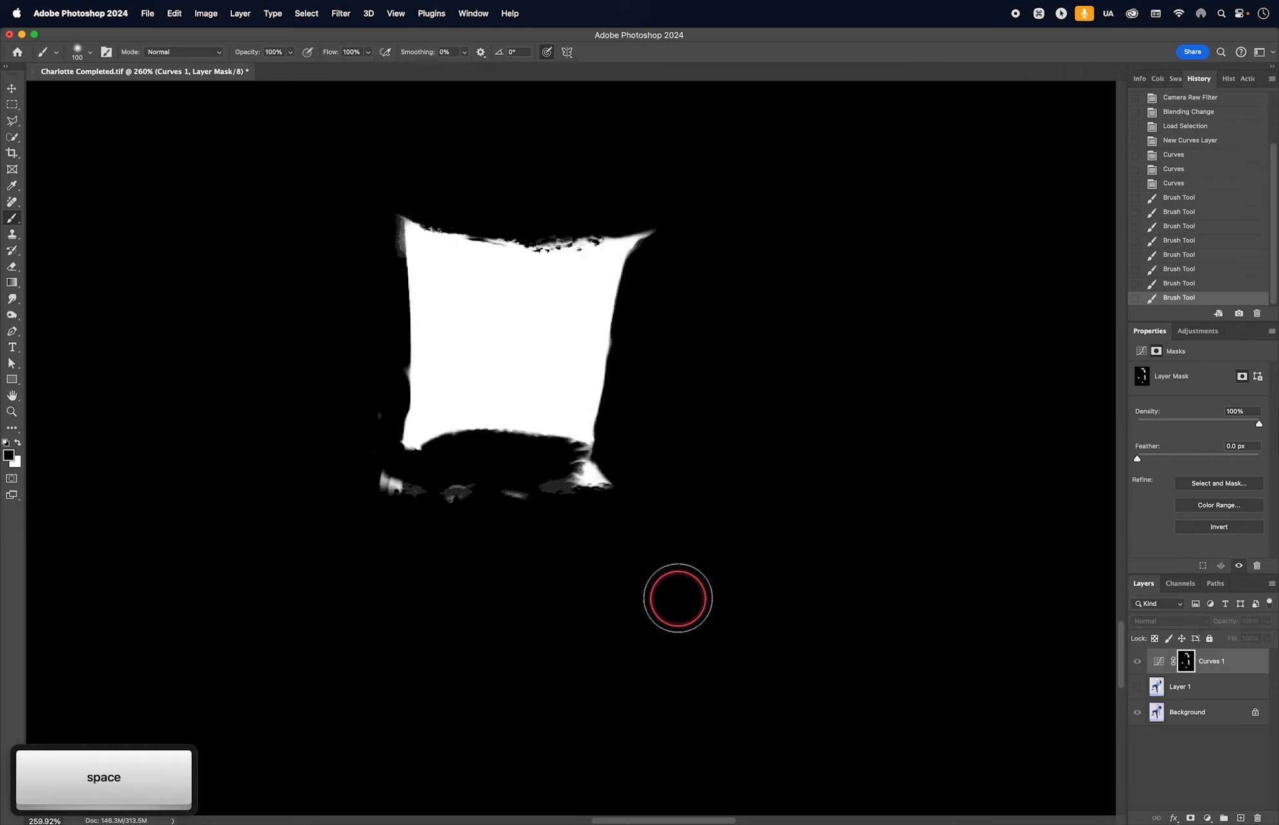
pyautogui.moveTo(536, 510)
pyautogui.mouseDown()
pyautogui.moveTo(380, 488)
pyautogui.moveTo(448, 504)
pyautogui.moveTo(617, 491)
pyautogui.moveTo(574, 496)
pyautogui.mouseUp()
pyautogui.press('[')
pyautogui.press('[')
pyautogui.press('[')
pyautogui.press('[')
pyautogui.press('[')
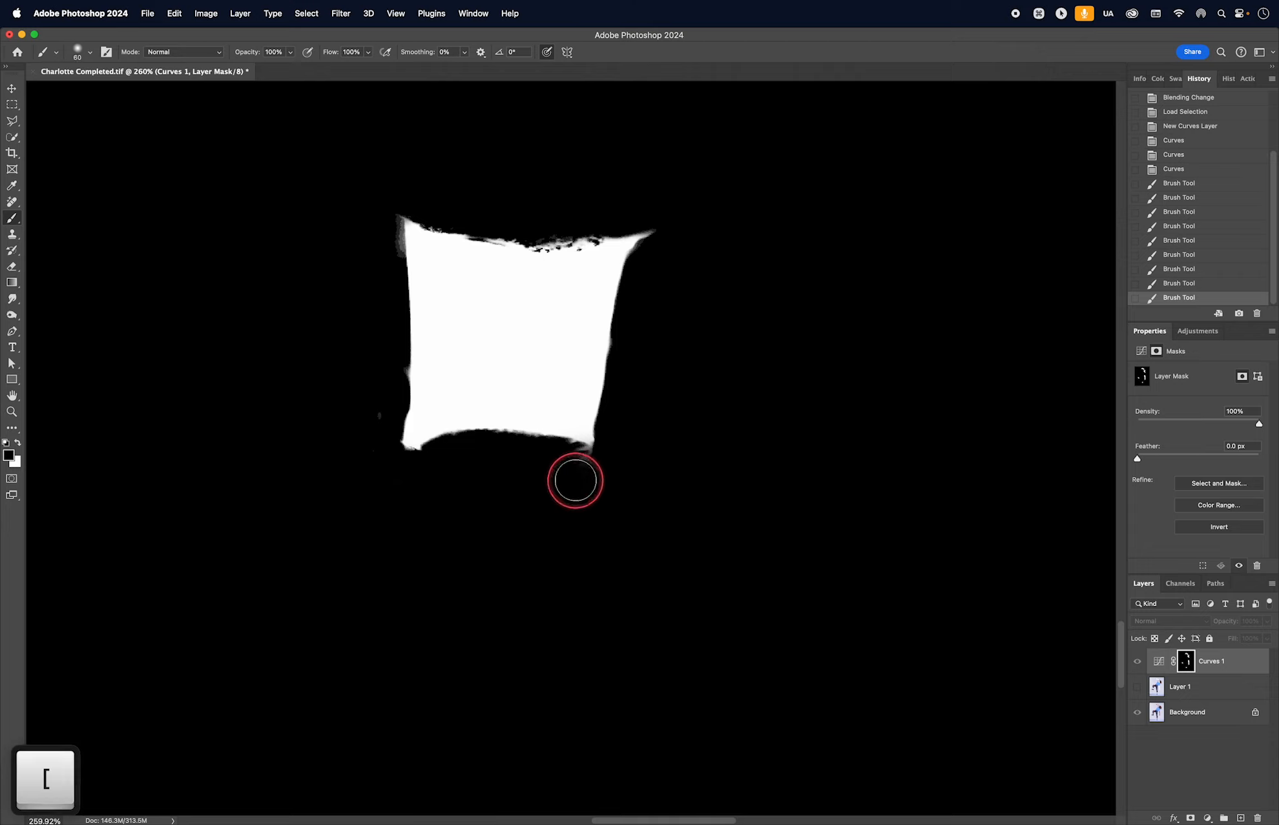
pyautogui.moveTo(472, 482)
pyautogui.mouseDown()
pyautogui.moveTo(460, 500)
pyautogui.moveTo(476, 380)
pyautogui.mouseUp()
# Step: Fill the dark gaps along the upper edge of the ankle patch with a white brush at size 25
pyautogui.press('x')
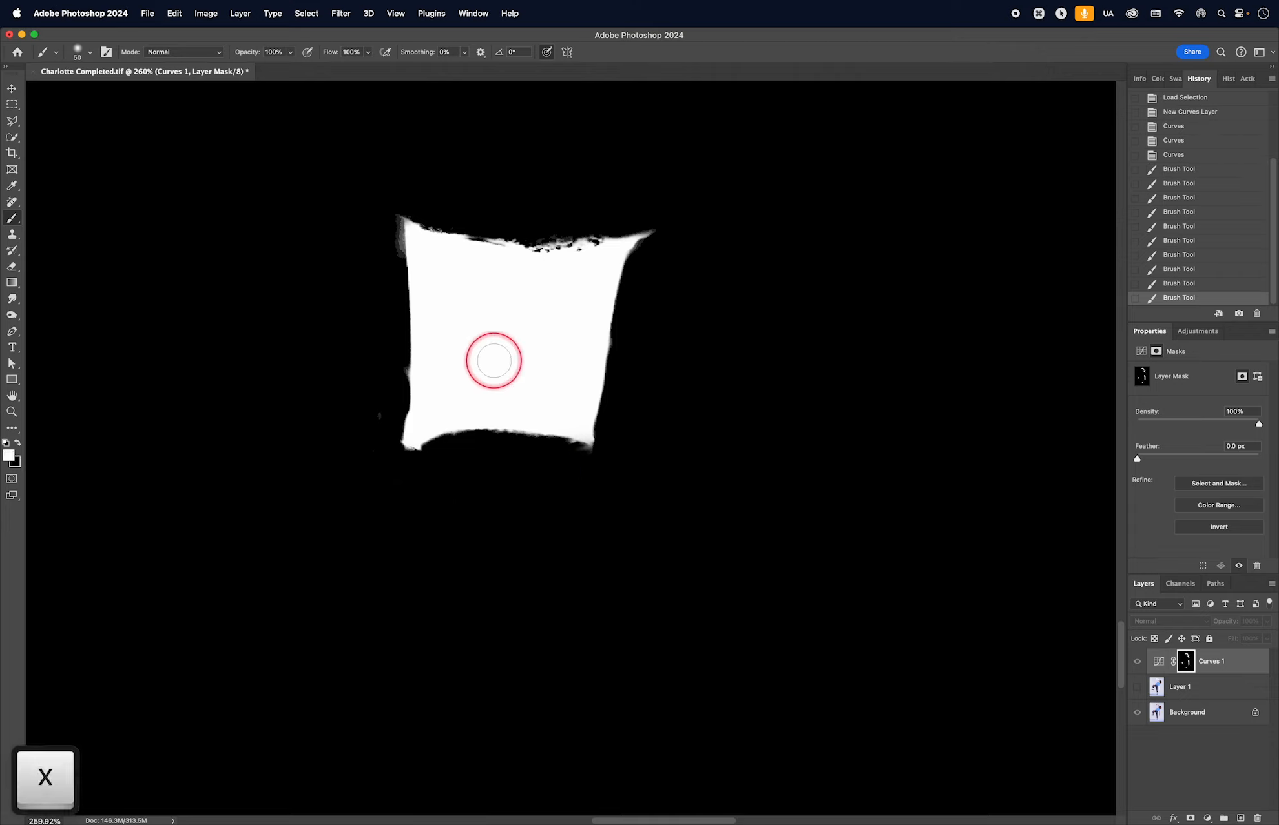
pyautogui.press('[')
pyautogui.press('[')
pyautogui.press('[')
pyautogui.press('[')
pyautogui.press('[')
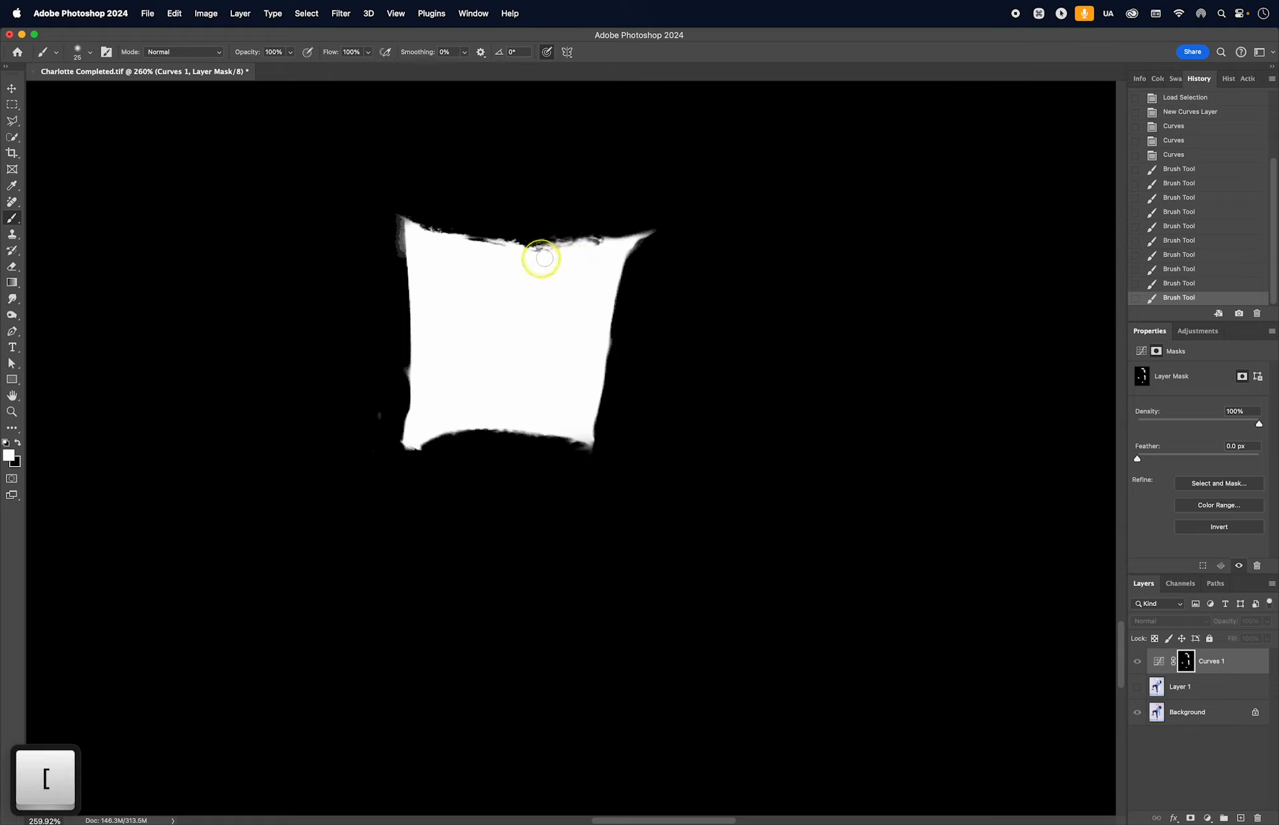
pyautogui.moveTo(510, 265)
pyautogui.mouseDown()
pyautogui.moveTo(462, 249)
pyautogui.moveTo(585, 251)
pyautogui.mouseUp()
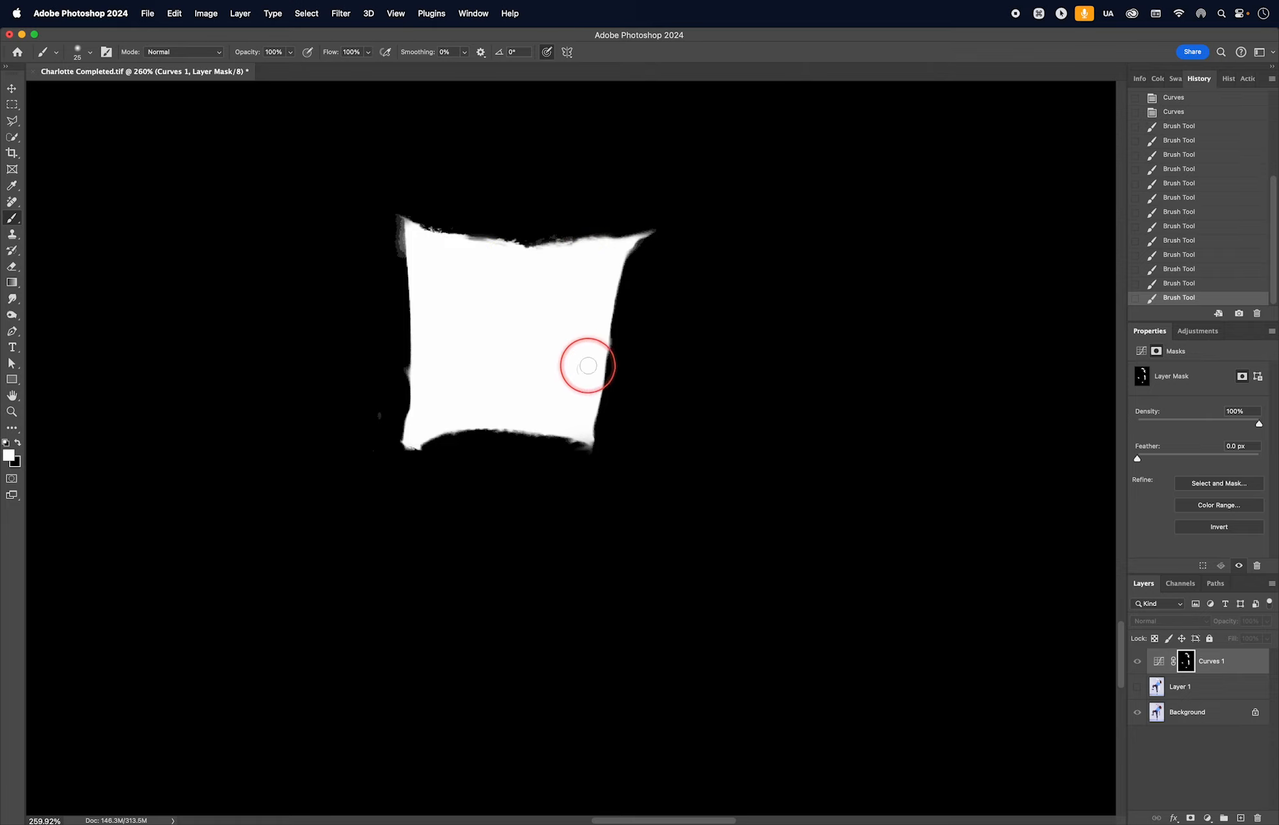
# Step: Darken the raised arm's mask edges and the specks below the arm using the Burn tool at Midtones range and 100% exposure
pyautogui.press('super+0')
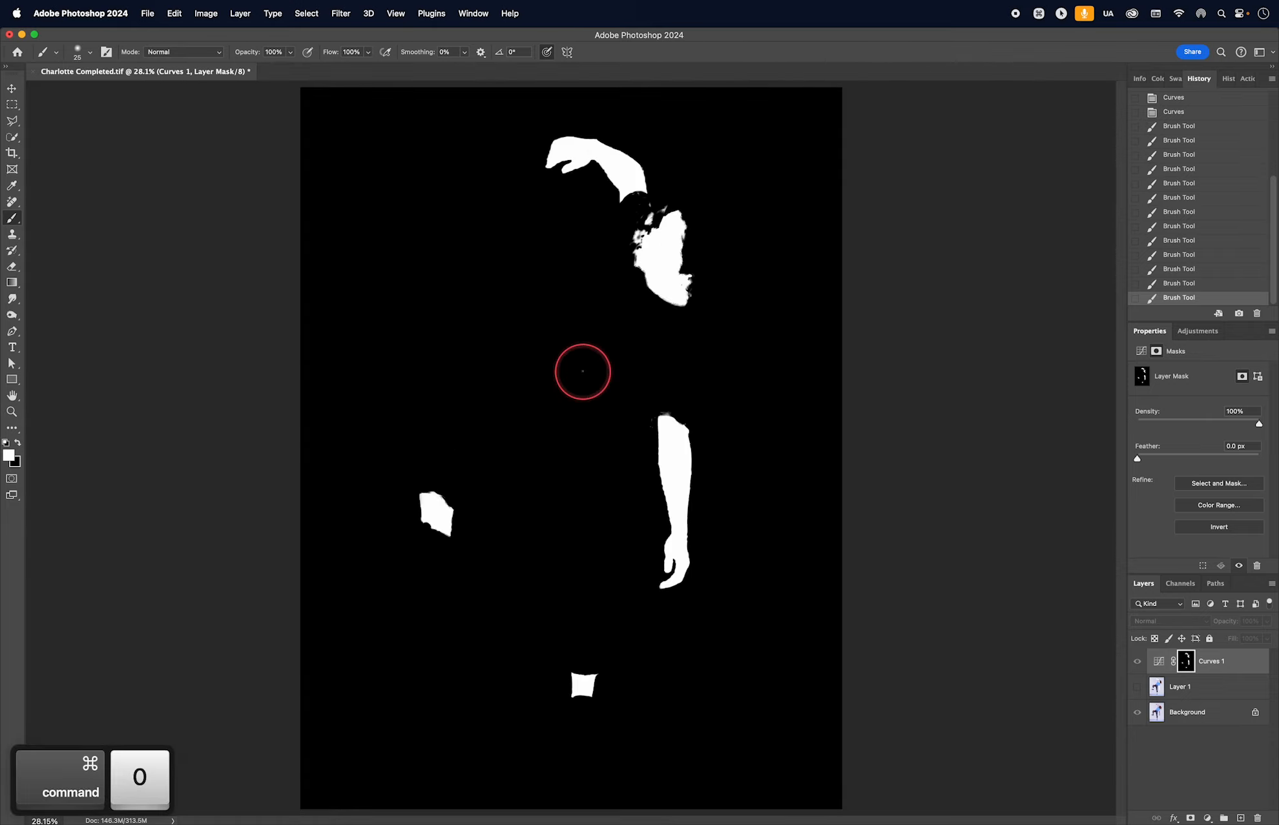
pyautogui.press('z')
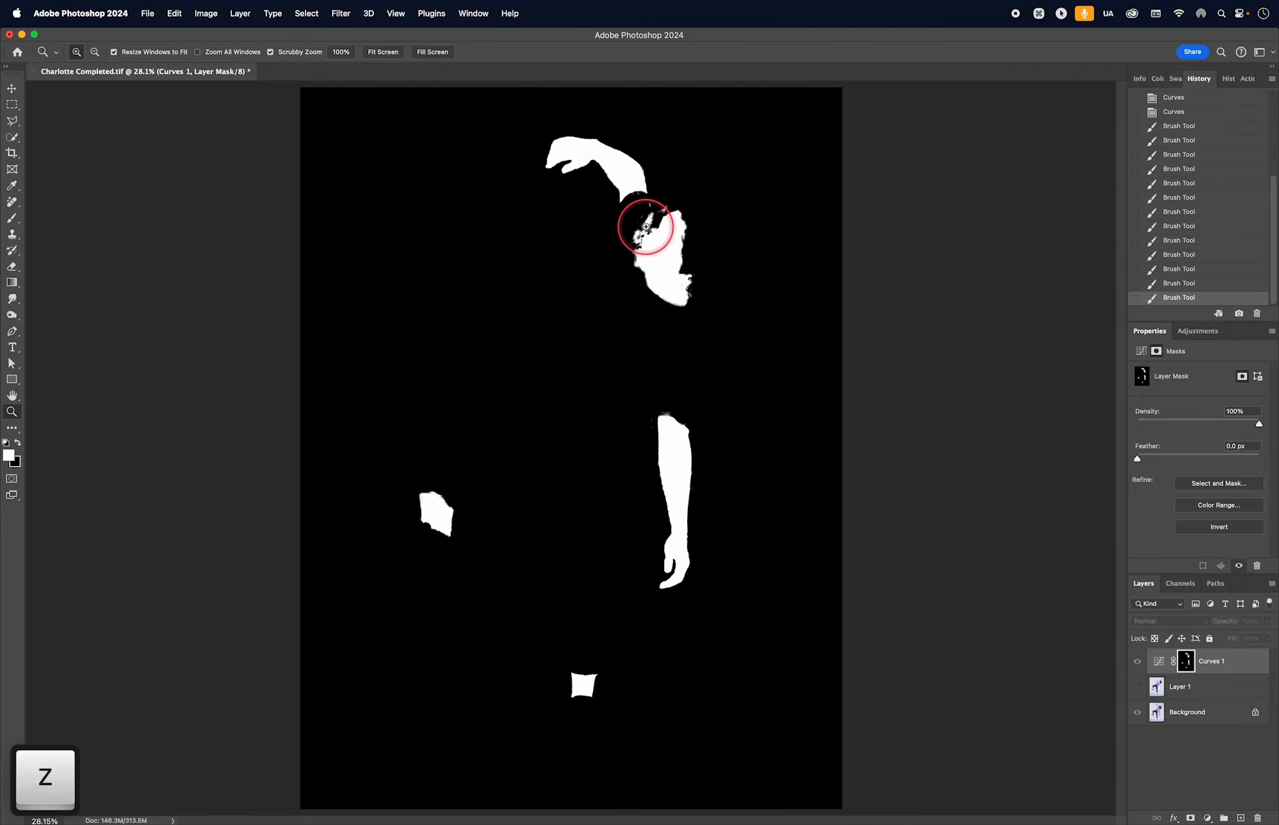
pyautogui.moveTo(647, 224); pyautogui.dragTo(762, 516)
pyautogui.press('space')
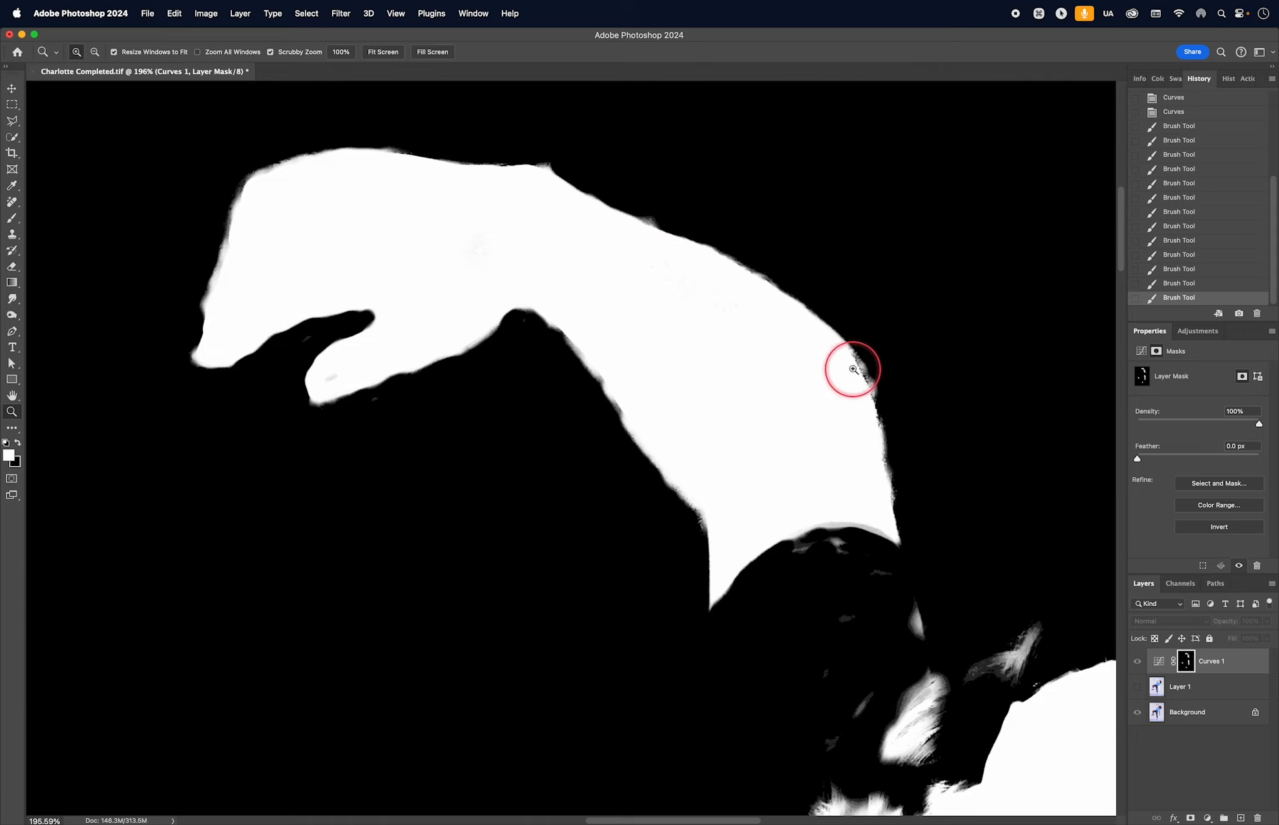
pyautogui.press('o')
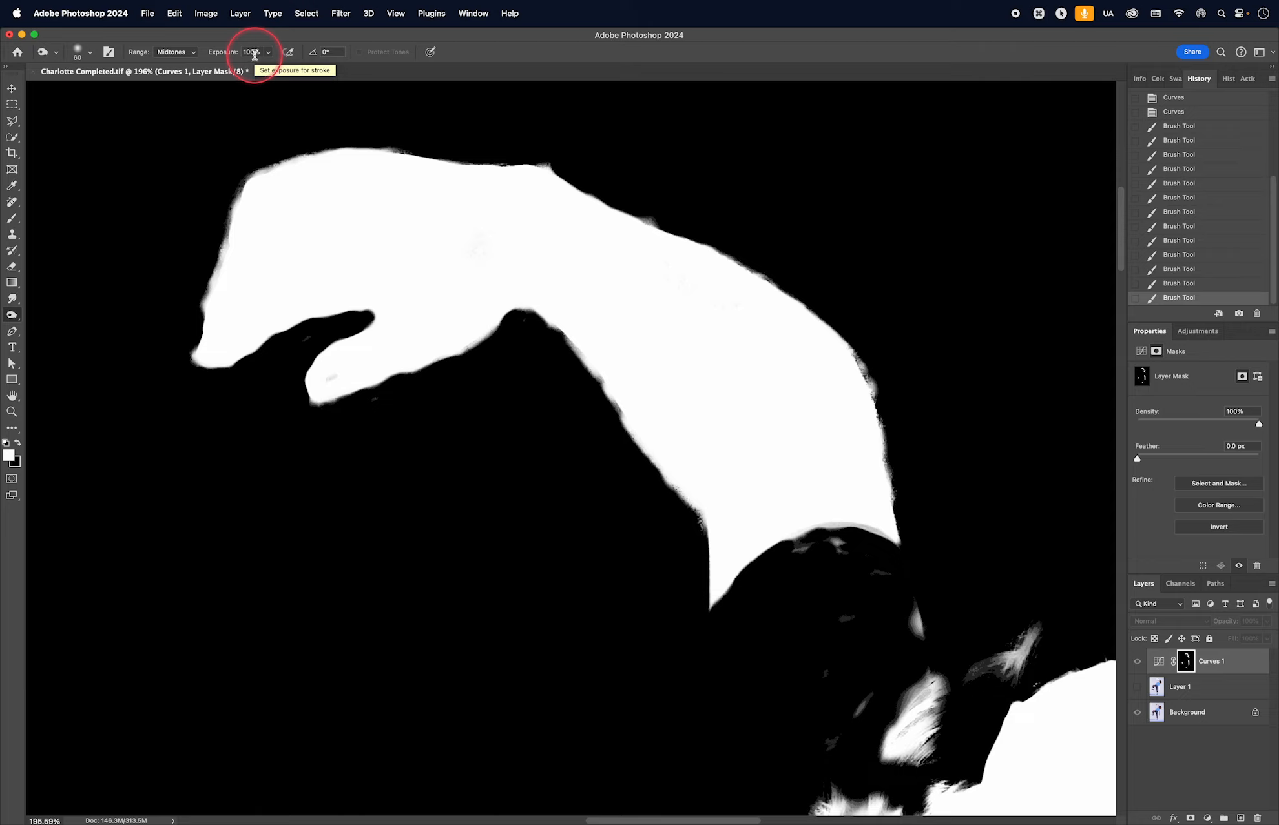
pyautogui.moveTo(665, 217)
pyautogui.mouseDown()
pyautogui.moveTo(580, 168)
pyautogui.moveTo(372, 143)
pyautogui.mouseUp()
pyautogui.moveTo(674, 234)
pyautogui.mouseDown()
pyautogui.moveTo(759, 261)
pyautogui.moveTo(887, 369)
pyautogui.moveTo(863, 359)
pyautogui.moveTo(895, 436)
pyautogui.moveTo(902, 517)
pyautogui.mouseUp()
pyautogui.moveTo(708, 509)
pyautogui.mouseDown()
pyautogui.moveTo(691, 525)
pyautogui.moveTo(559, 345)
pyautogui.moveTo(579, 366)
pyautogui.moveTo(528, 326)
pyautogui.mouseUp()
pyautogui.click(350, 381)
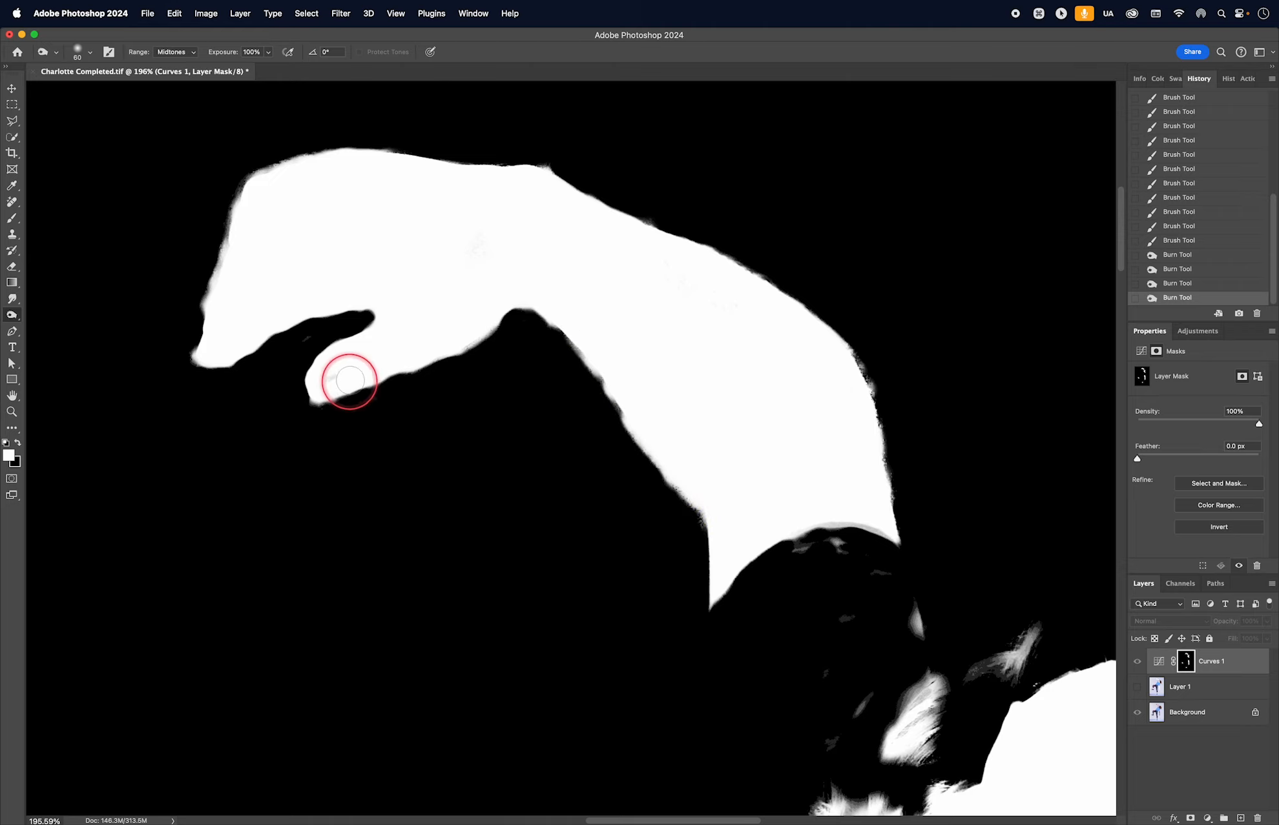
pyautogui.moveTo(349, 381)
pyautogui.mouseDown()
pyautogui.moveTo(680, 632)
pyautogui.moveTo(815, 569)
pyautogui.moveTo(882, 572)
pyautogui.moveTo(936, 637)
pyautogui.moveTo(923, 613)
pyautogui.moveTo(910, 631)
pyautogui.moveTo(849, 613)
pyautogui.moveTo(837, 550)
pyautogui.moveTo(798, 571)
pyautogui.moveTo(814, 556)
pyautogui.moveTo(806, 550)
pyautogui.moveTo(793, 557)
pyautogui.moveTo(845, 549)
pyautogui.moveTo(822, 529)
pyautogui.moveTo(852, 530)
pyautogui.moveTo(886, 551)
pyautogui.moveTo(821, 559)
pyautogui.moveTo(821, 588)
pyautogui.mouseUp()
# Step: Paint black over the faint specks just below the raised arm on the mask with the brush at size 40
pyautogui.press('b')
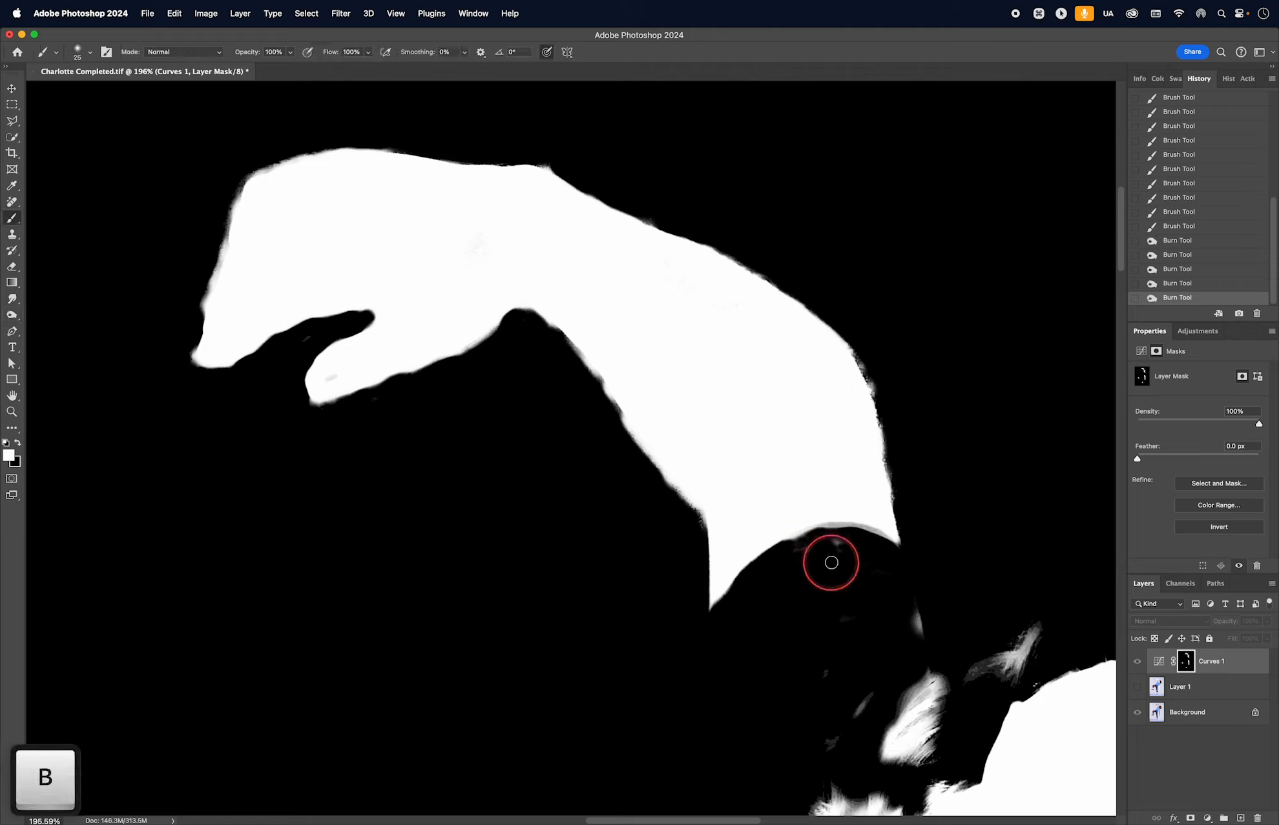
pyautogui.press(']')
pyautogui.press(']')
pyautogui.moveTo(843, 542); pyautogui.dragTo(797, 559)
pyautogui.press('super+z')
pyautogui.press('x')
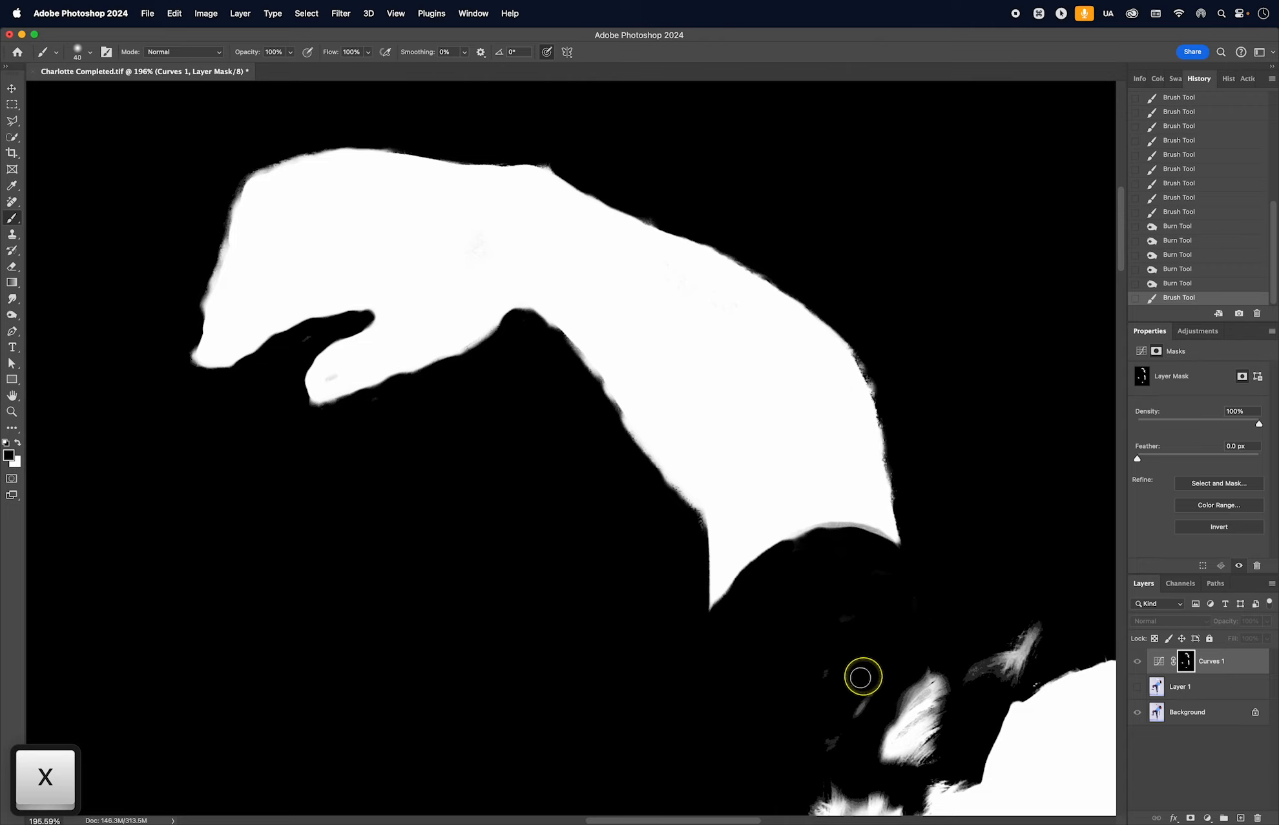
# Step: Paint black over the loose hair patches between the sleeve and face and along the front edge of the face
pyautogui.moveTo(854, 708)
pyautogui.mouseDown()
pyautogui.moveTo(860, 696)
pyautogui.moveTo(827, 742)
pyautogui.moveTo(756, 360)
pyautogui.mouseUp()
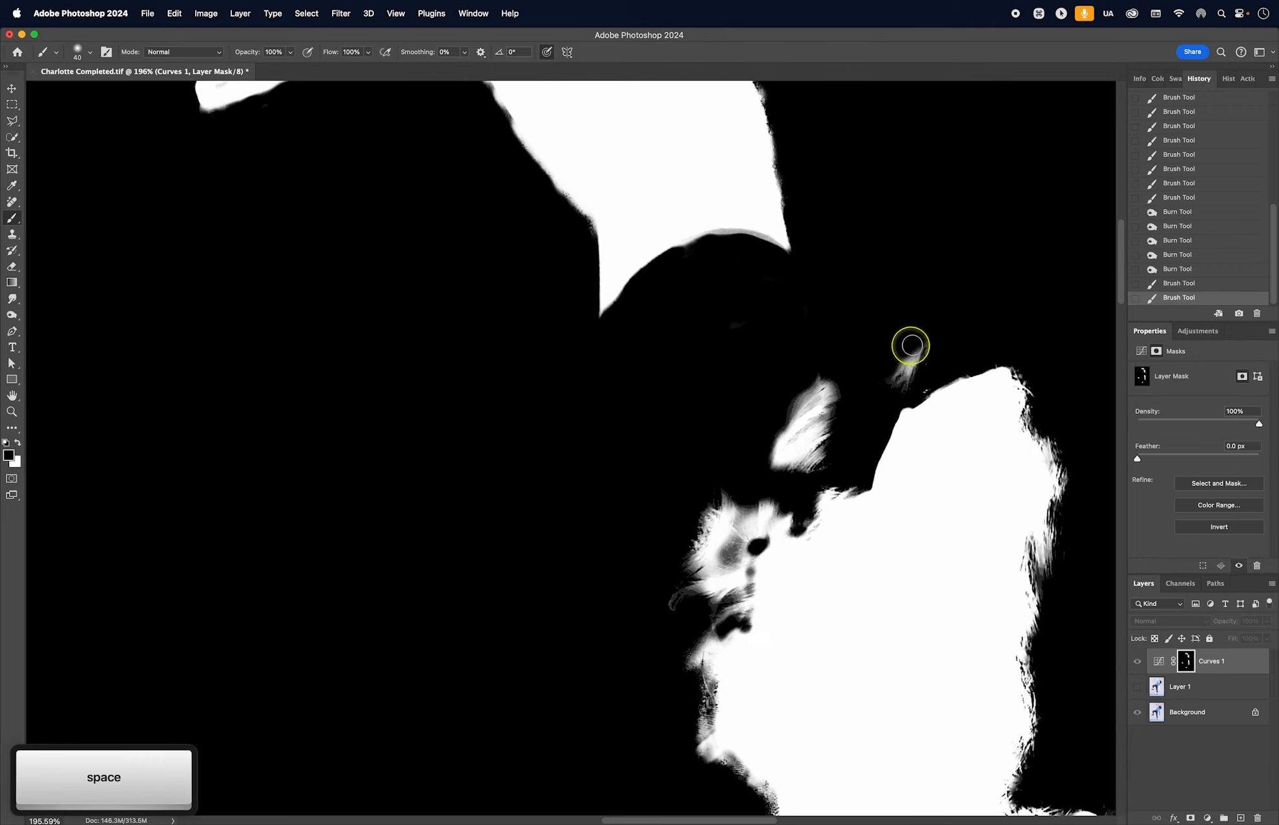
pyautogui.moveTo(911, 345); pyautogui.dragTo(904, 378)
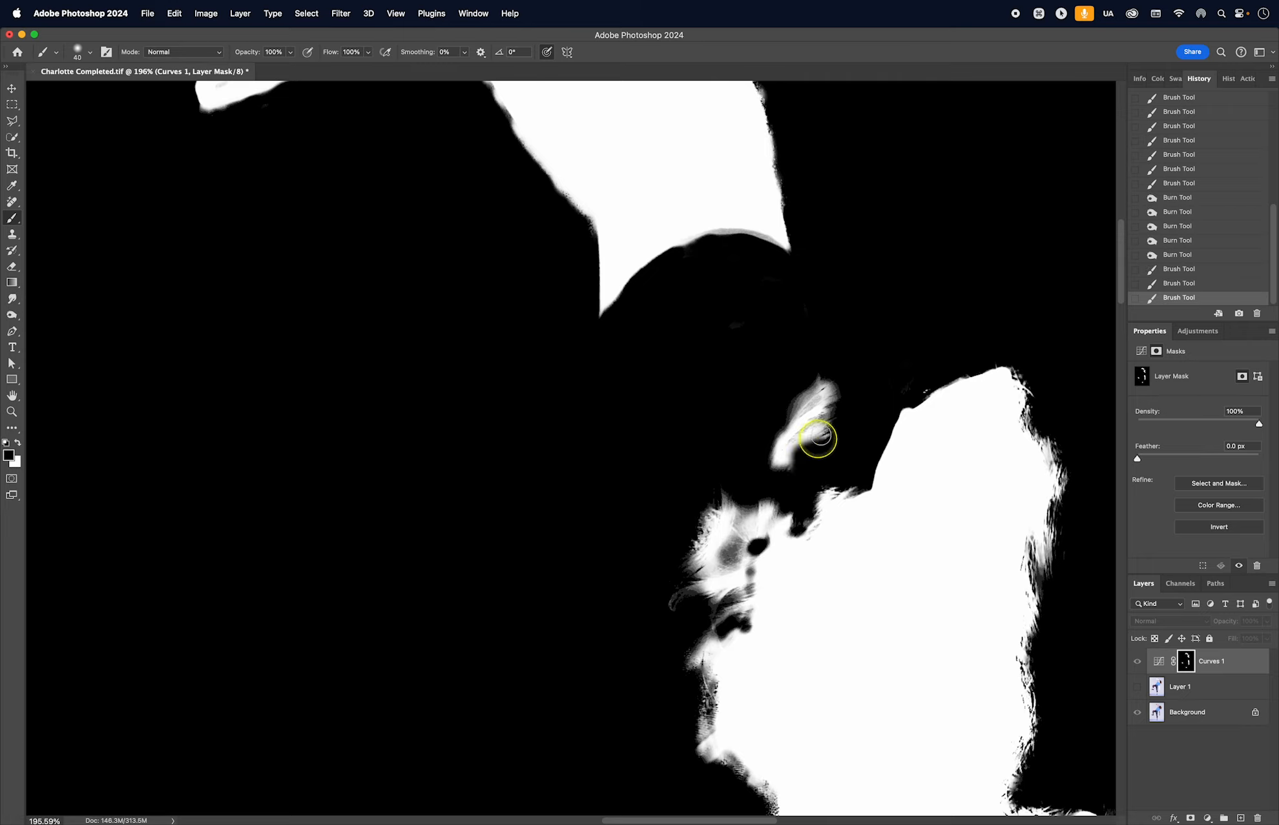
pyautogui.moveTo(821, 436)
pyautogui.mouseDown()
pyautogui.moveTo(787, 458)
pyautogui.moveTo(826, 411)
pyautogui.moveTo(807, 437)
pyautogui.moveTo(817, 447)
pyautogui.moveTo(829, 373)
pyautogui.moveTo(796, 403)
pyautogui.moveTo(813, 426)
pyautogui.moveTo(761, 451)
pyautogui.mouseUp()
pyautogui.moveTo(747, 328); pyautogui.dragTo(726, 330)
pyautogui.moveTo(716, 496)
pyautogui.mouseDown()
pyautogui.moveTo(671, 585)
pyautogui.moveTo(684, 596)
pyautogui.moveTo(706, 518)
pyautogui.moveTo(728, 494)
pyautogui.moveTo(788, 517)
pyautogui.moveTo(758, 505)
pyautogui.moveTo(692, 610)
pyautogui.moveTo(733, 536)
pyautogui.moveTo(700, 604)
pyautogui.moveTo(683, 776)
pyautogui.mouseUp()
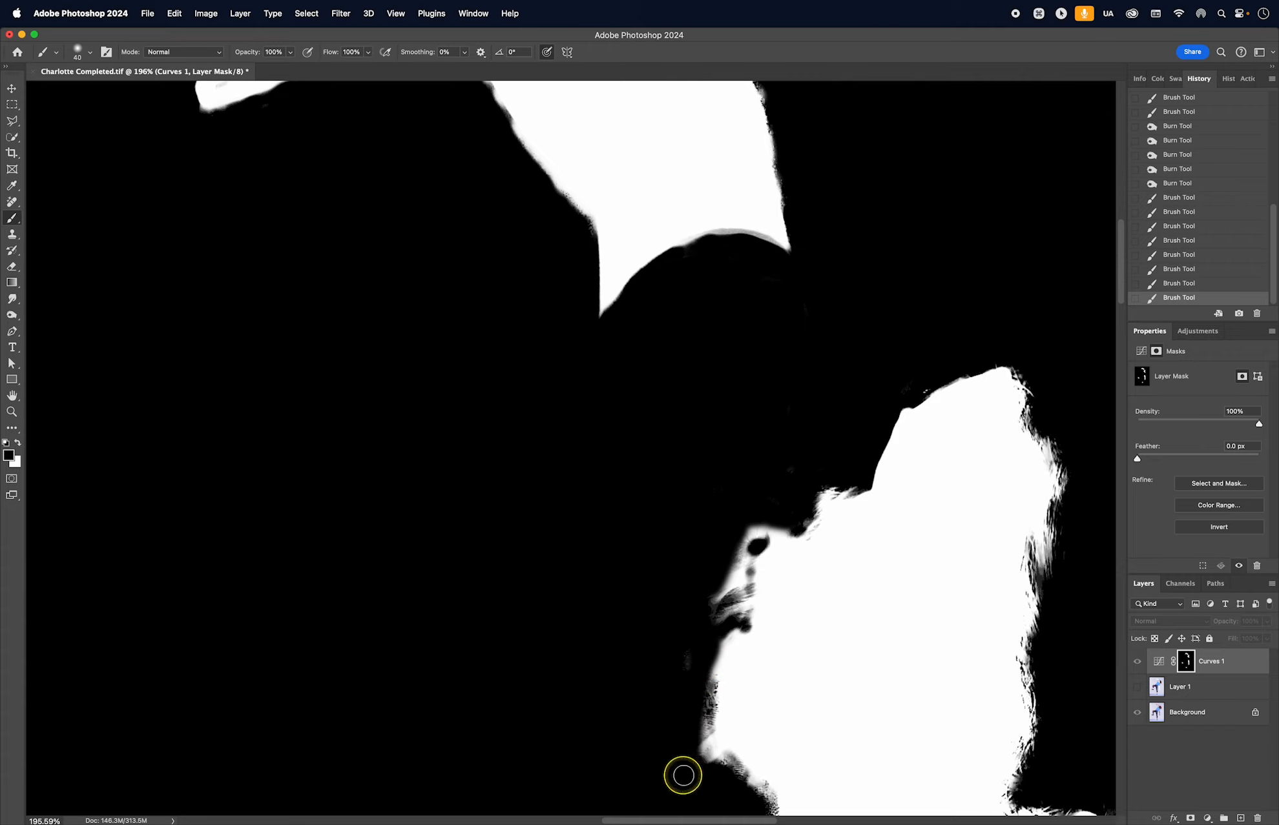
pyautogui.press('space')
pyautogui.moveTo(677, 708); pyautogui.dragTo(571, 403)
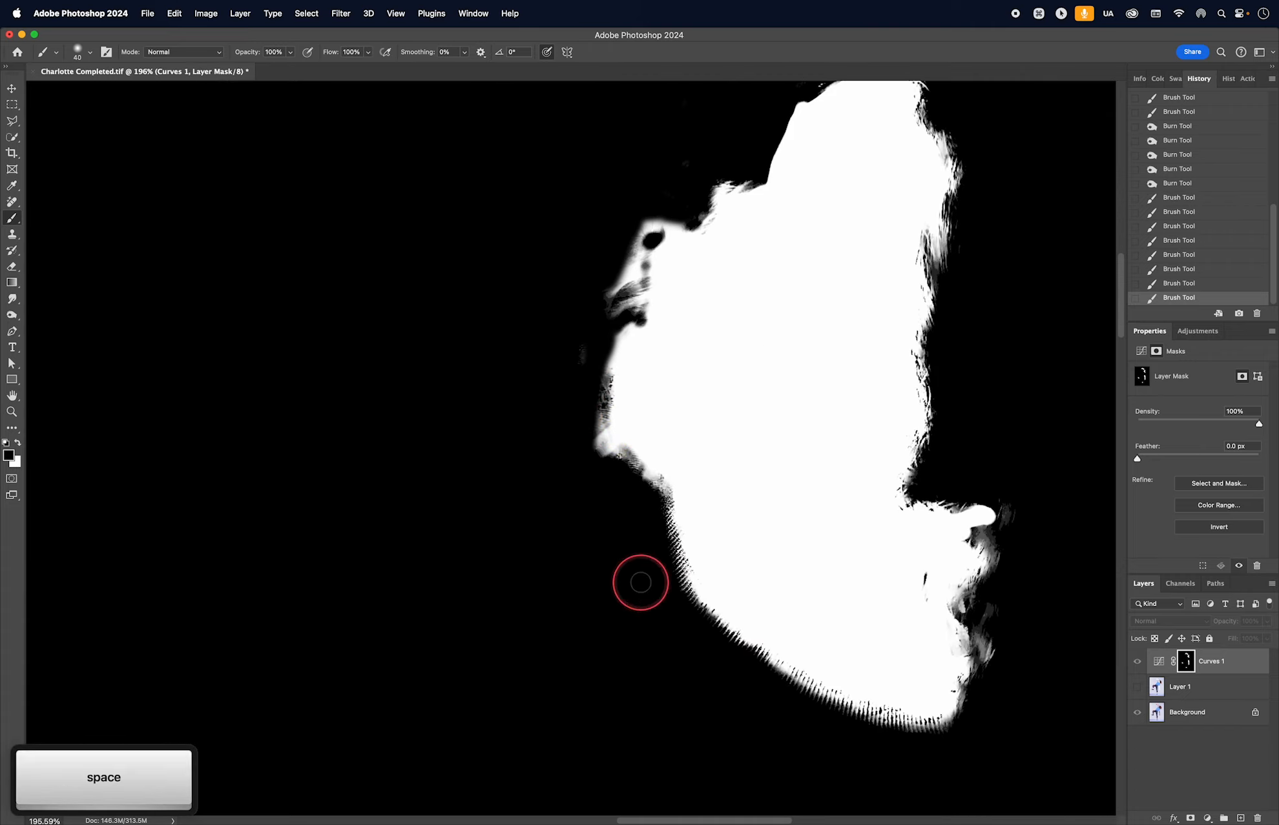
pyautogui.moveTo(916, 617); pyautogui.dragTo(885, 640)
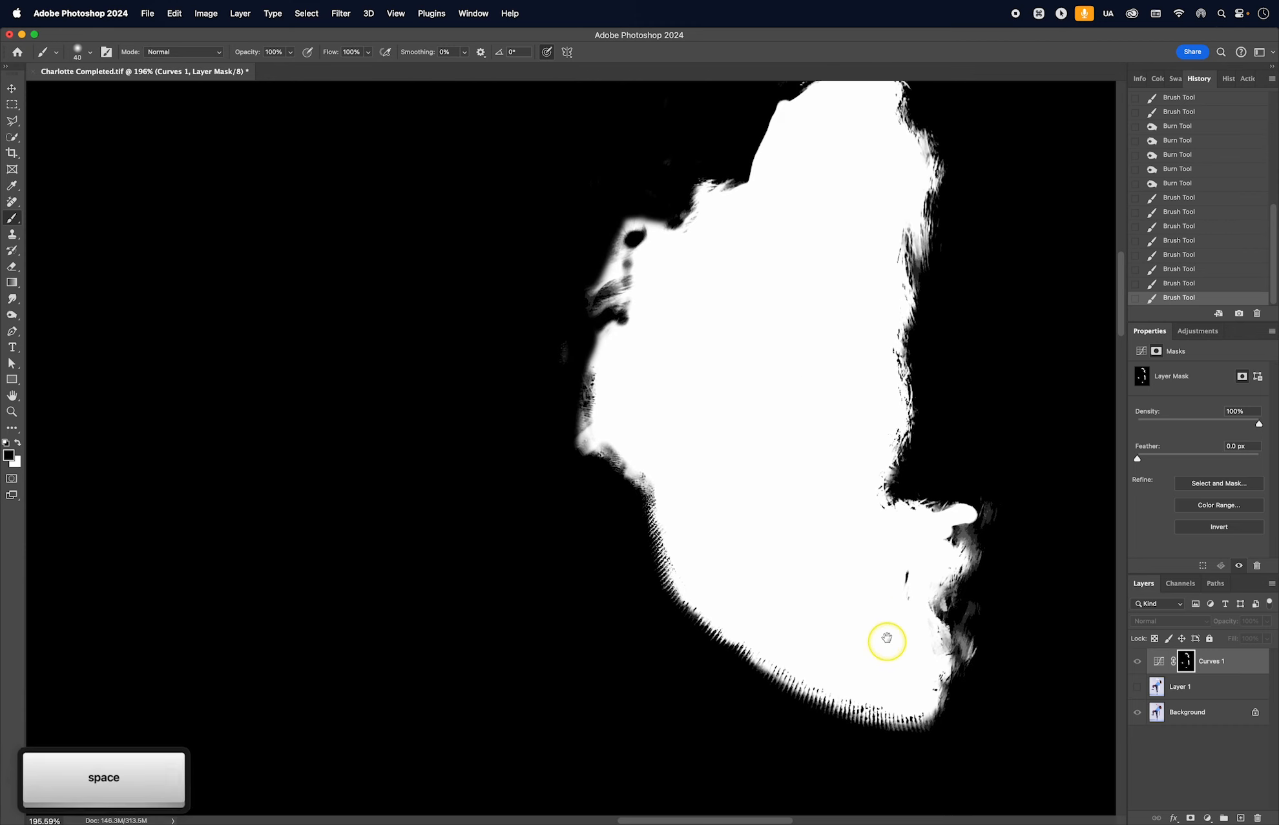
# Step: Return from the mask view to the photo and lift the Curves 1 RGB midtones, mapping input 135 to output 153
pyautogui.keyDown('alt'); pyautogui.click(1188, 665); pyautogui.keyUp('alt')
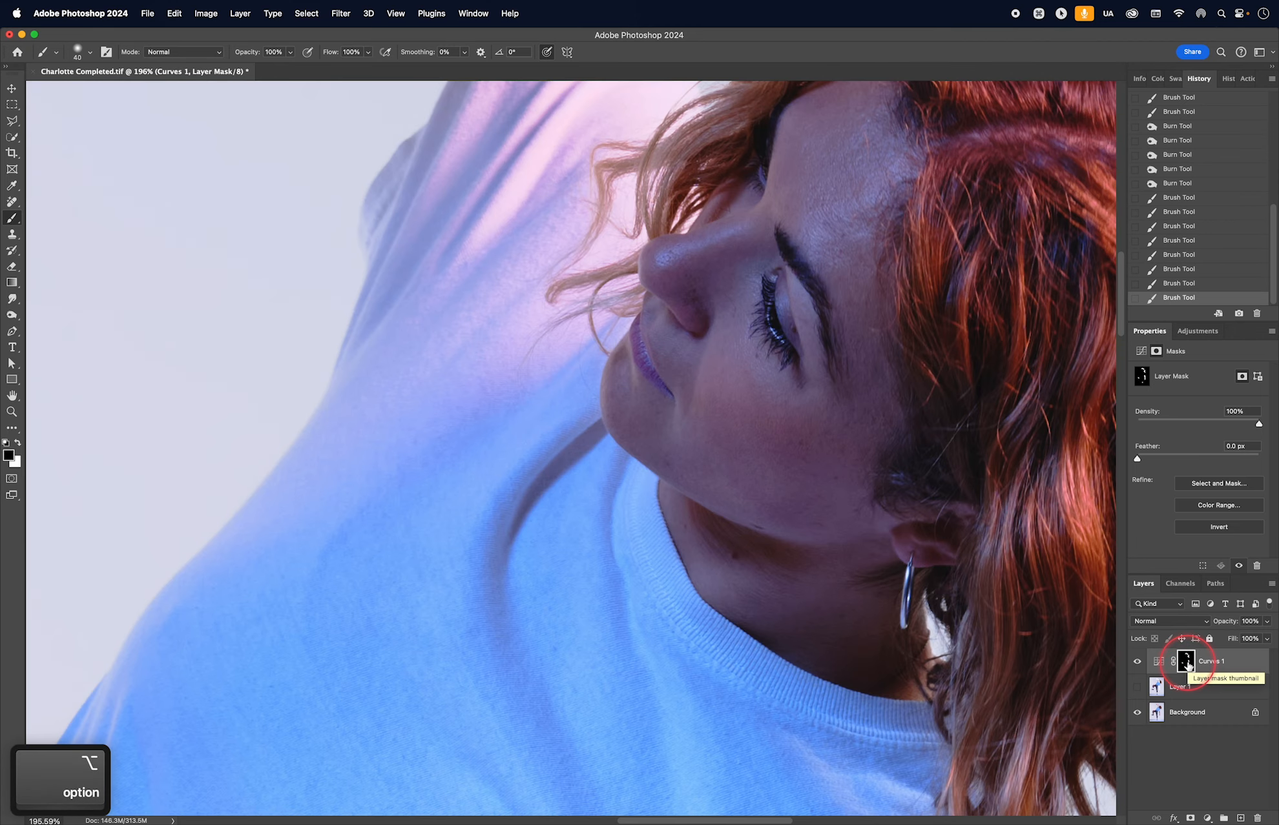
pyautogui.hotkey('ctrl', '0')
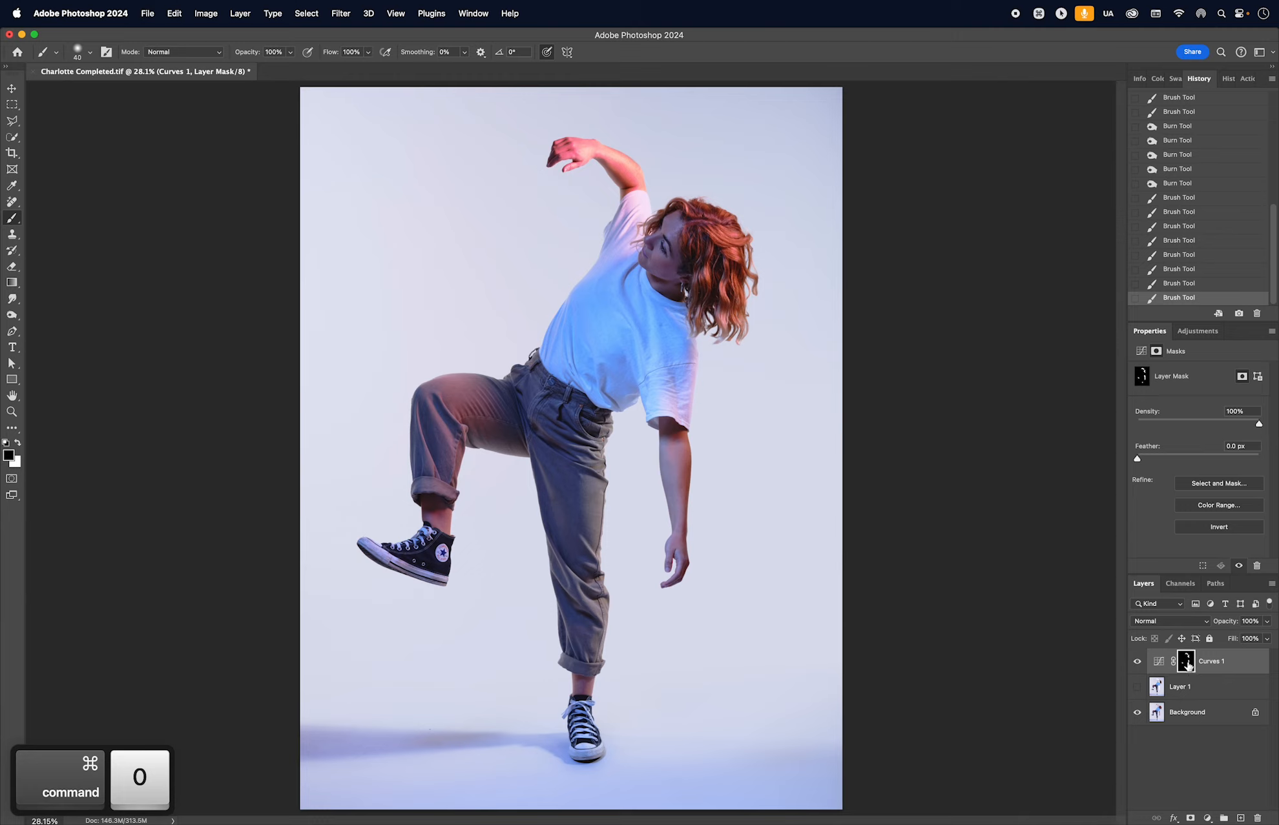
pyautogui.click(1161, 669)
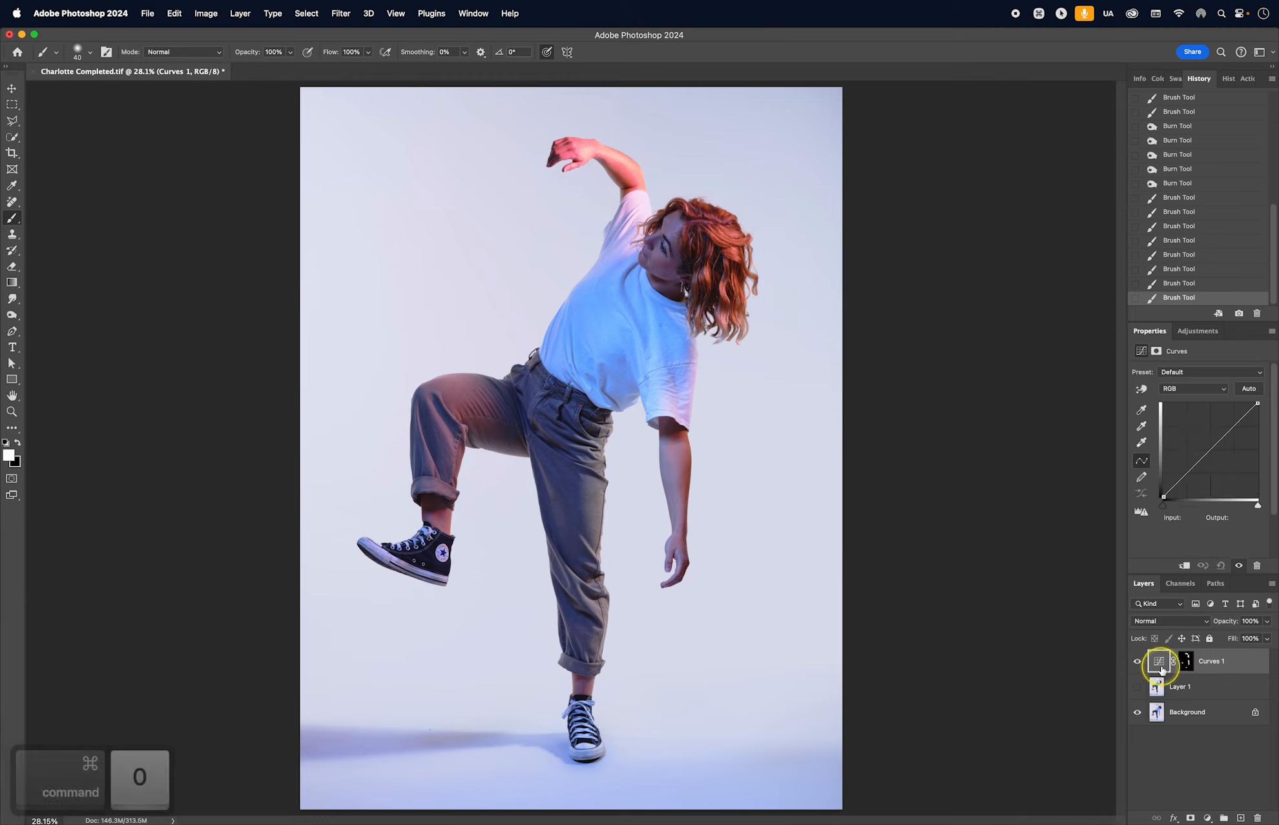
pyautogui.moveTo(1214, 443); pyautogui.dragTo(1213, 440)
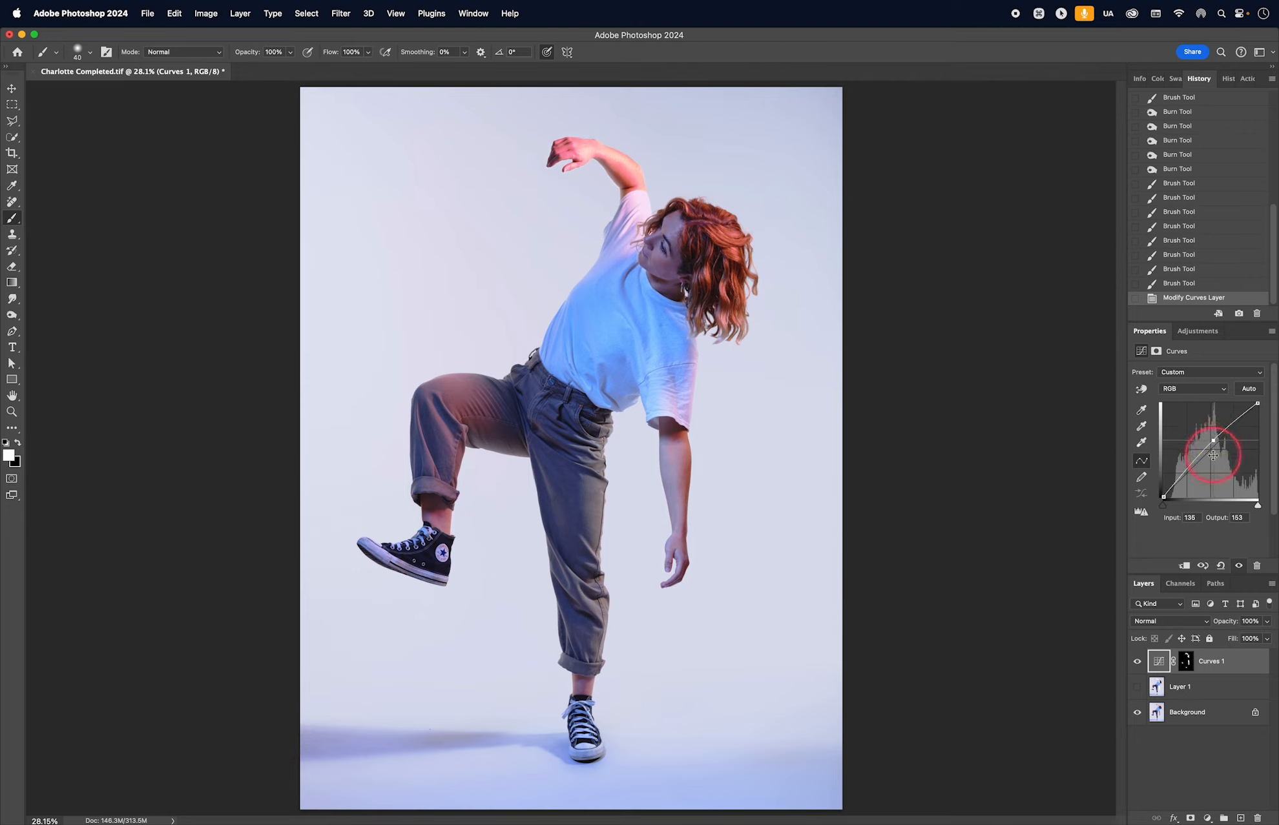
# Step: Raise the Red channel midtones of the Curves 1 adjustment, mapping input 135 to output 147
pyautogui.click(1185, 390)
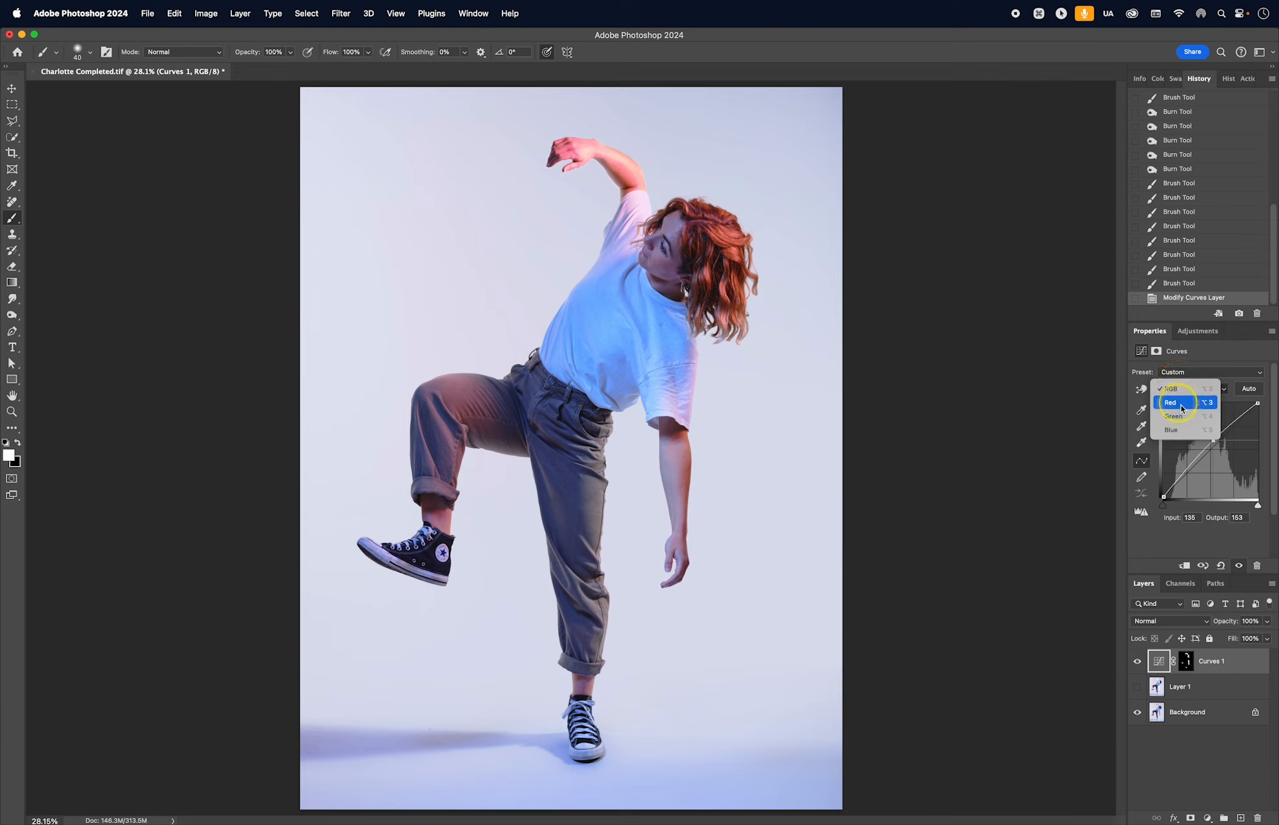
pyautogui.click(1182, 401)
pyautogui.click(1214, 446)
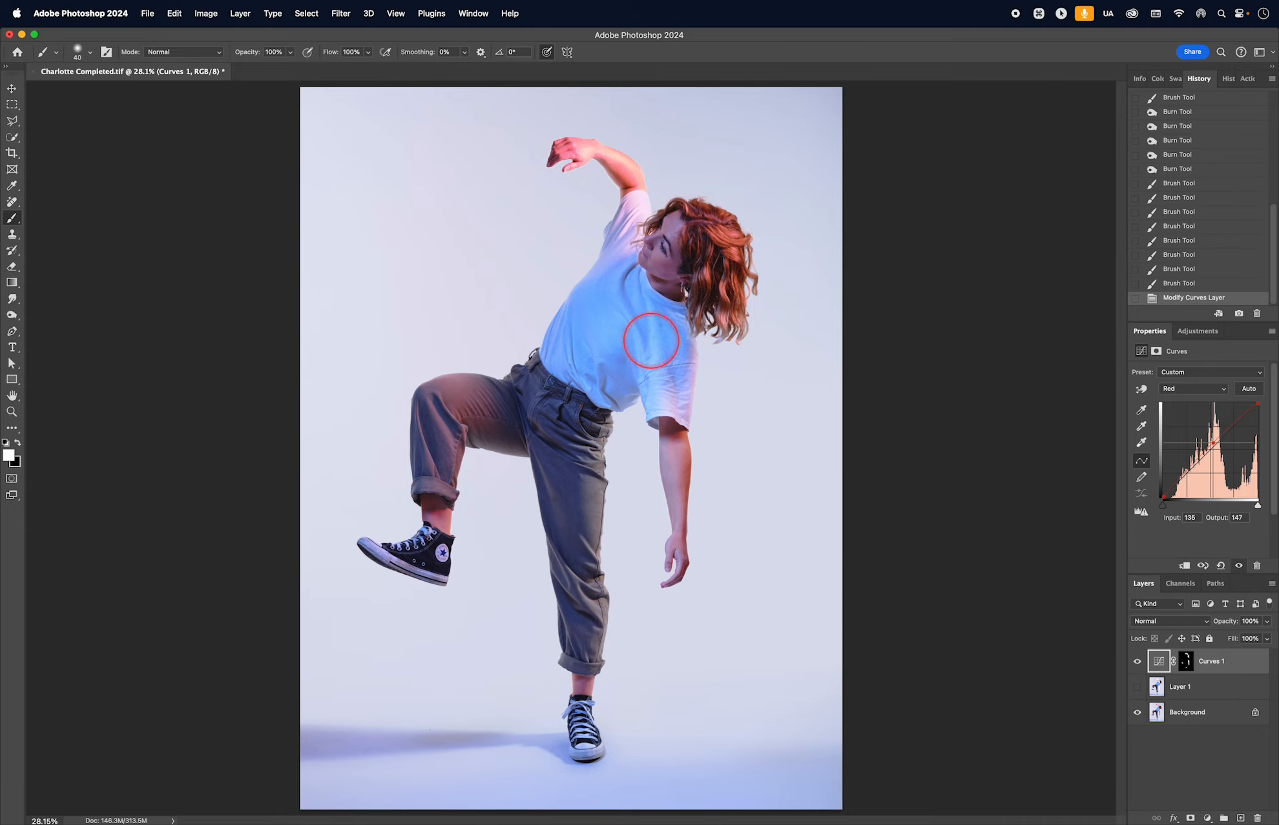
# Step: Paint black on the Curves 1 layer mask with the size 40 brush over the shirt edge beside the chin and jaw
pyautogui.press('z')
pyautogui.moveTo(642, 243); pyautogui.dragTo(745, 371)
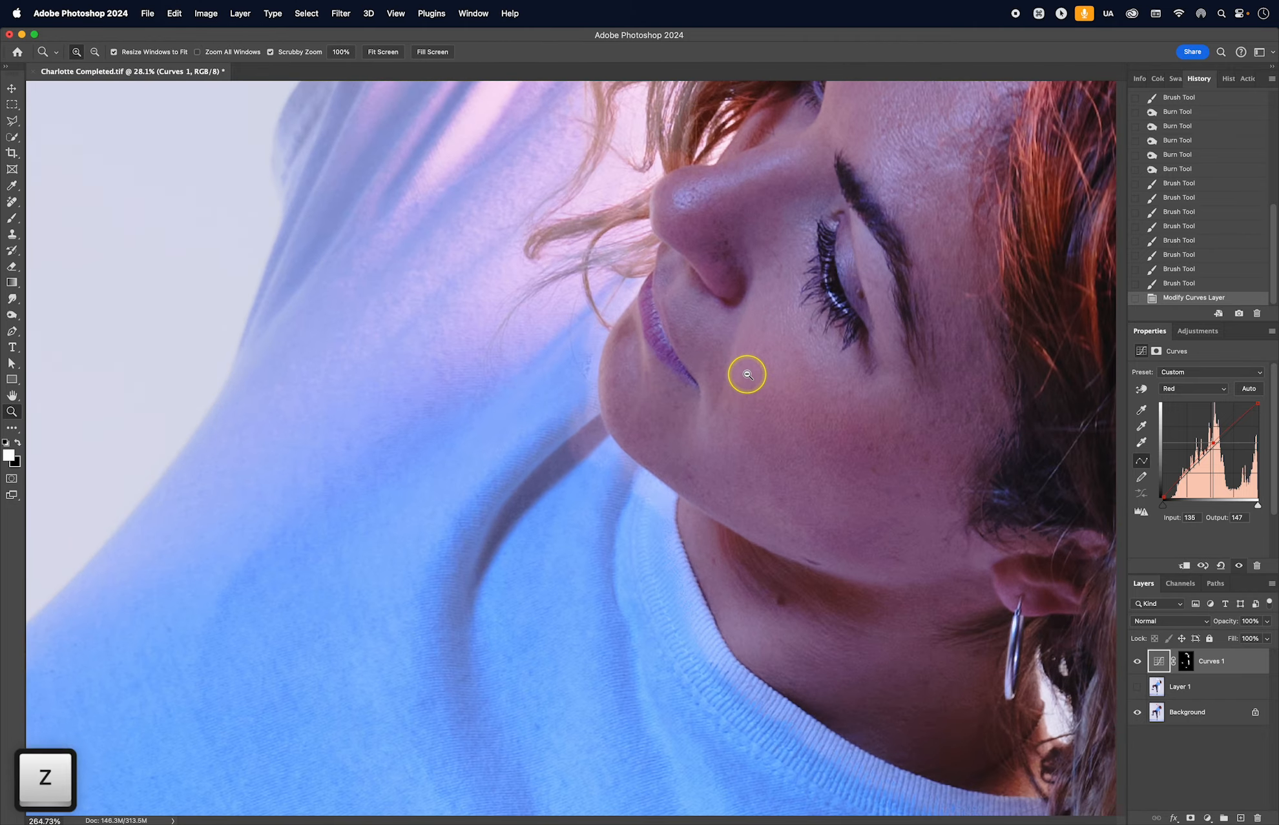
pyautogui.press('space')
pyautogui.moveTo(751, 285); pyautogui.dragTo(618, 384)
pyautogui.moveTo(613, 305)
pyautogui.mouseDown()
pyautogui.moveTo(659, 342)
pyautogui.moveTo(685, 266)
pyautogui.mouseUp()
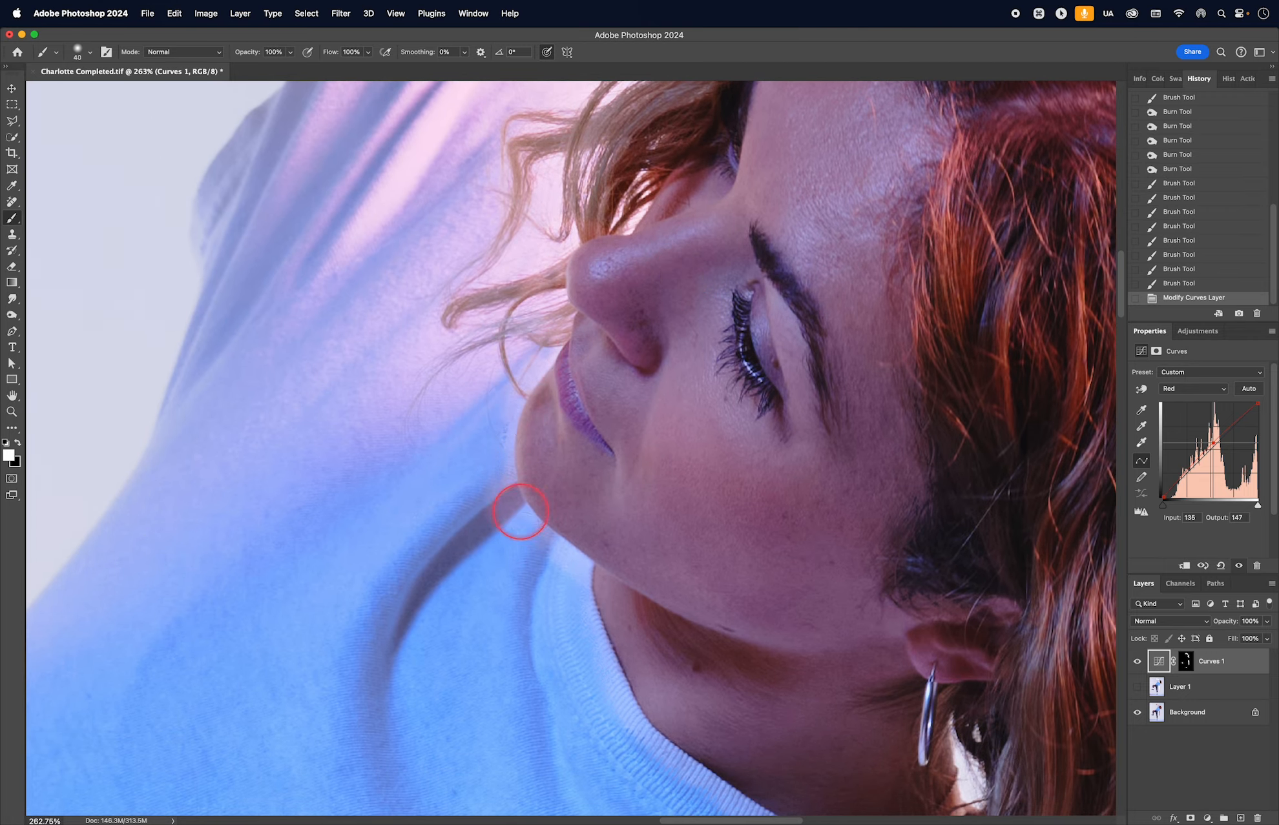
pyautogui.click(1186, 661)
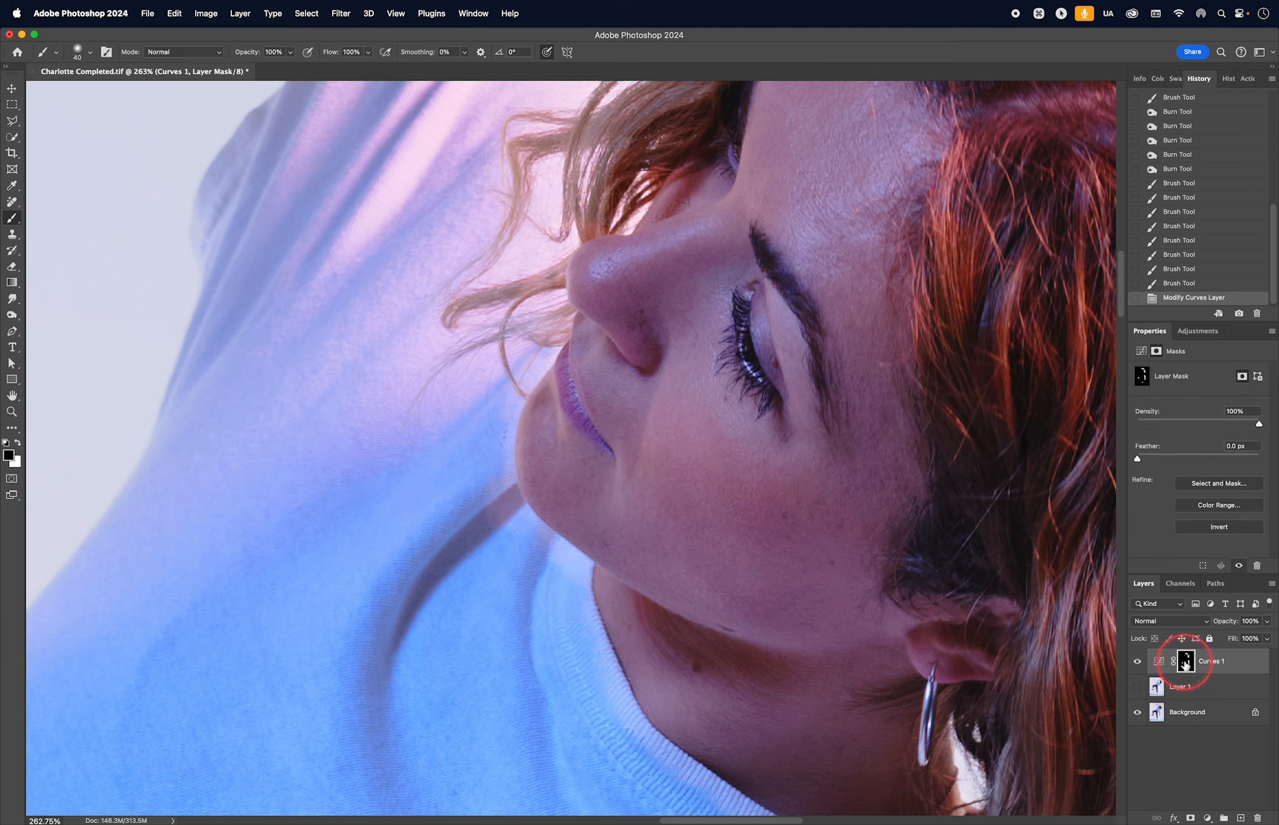
pyautogui.press('b')
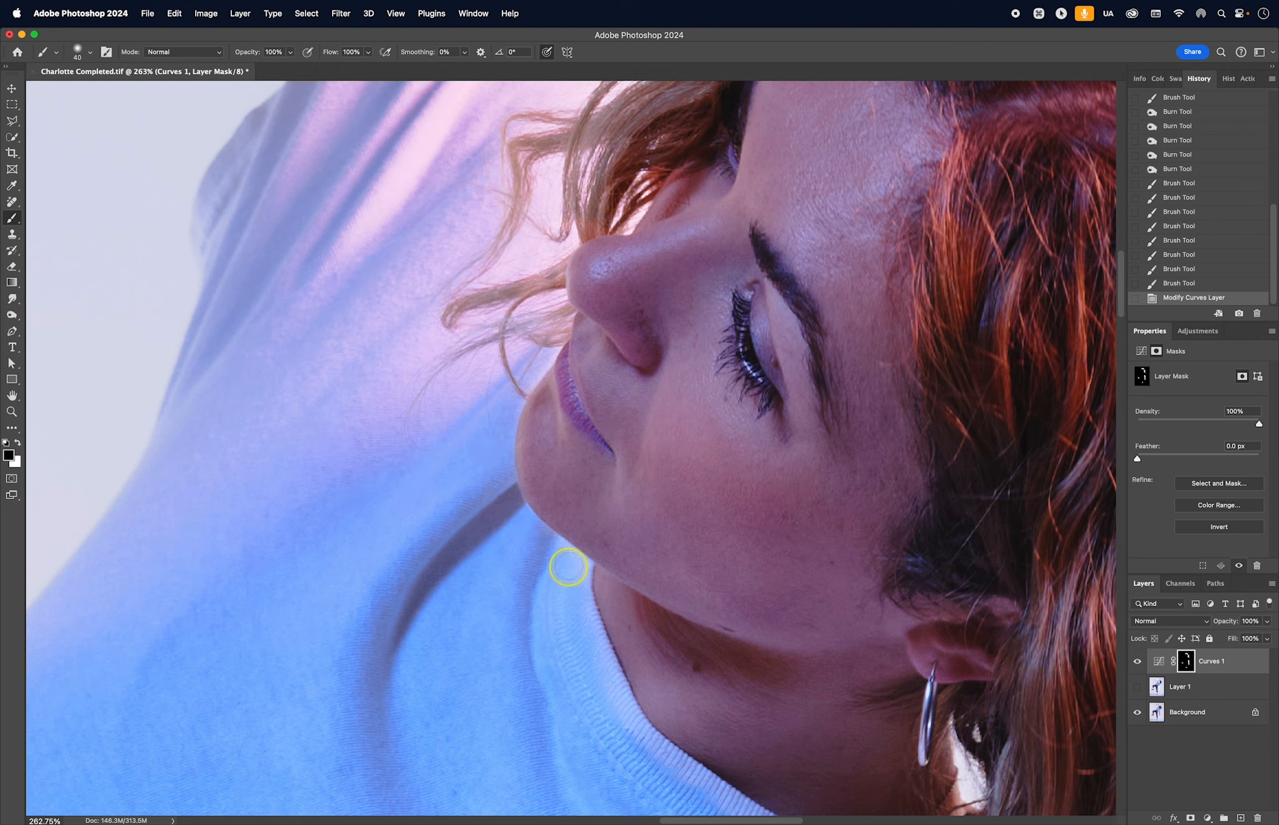
pyautogui.moveTo(569, 567); pyautogui.dragTo(546, 550)
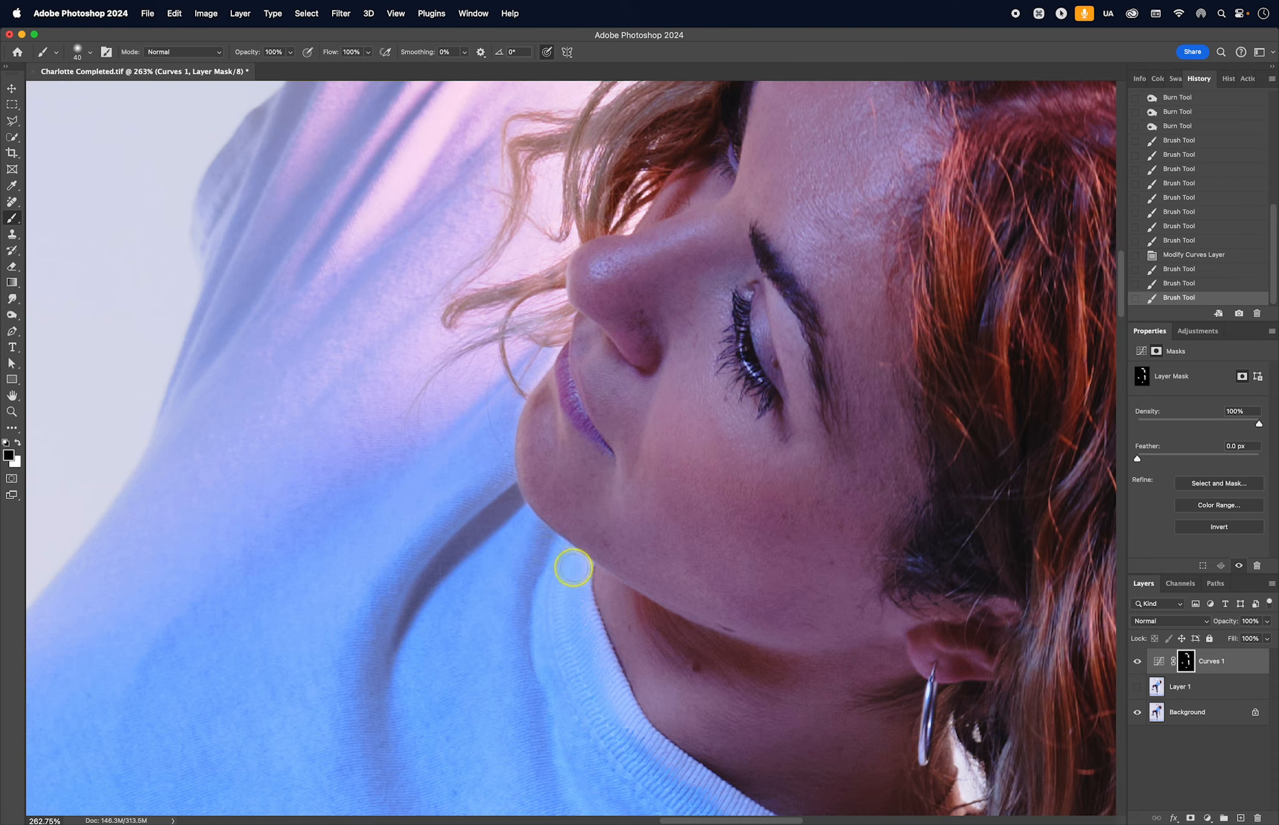
pyautogui.click(573, 568)
pyautogui.click(568, 566)
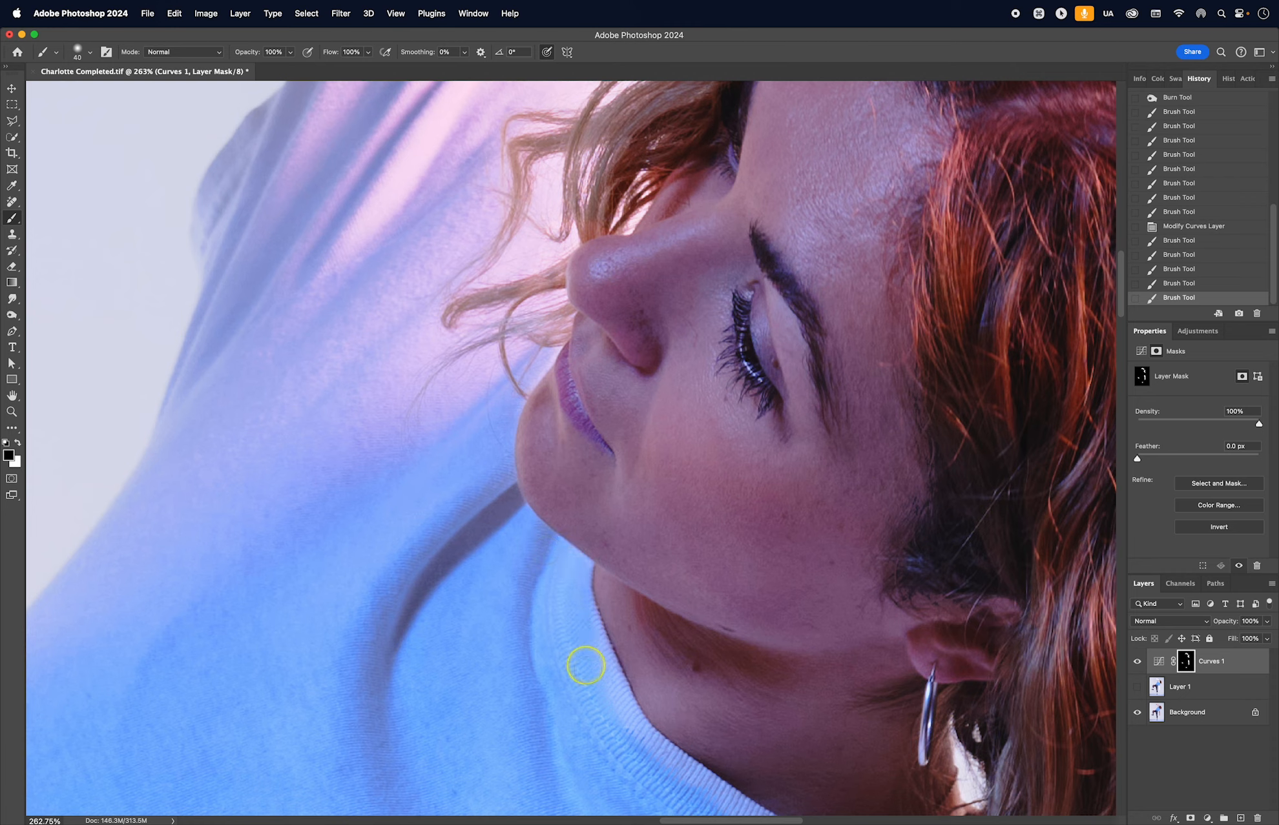
# Step: Paint black on the Curves 1 mask along the shirt's ribbed collar next to the neck
pyautogui.click(590, 675)
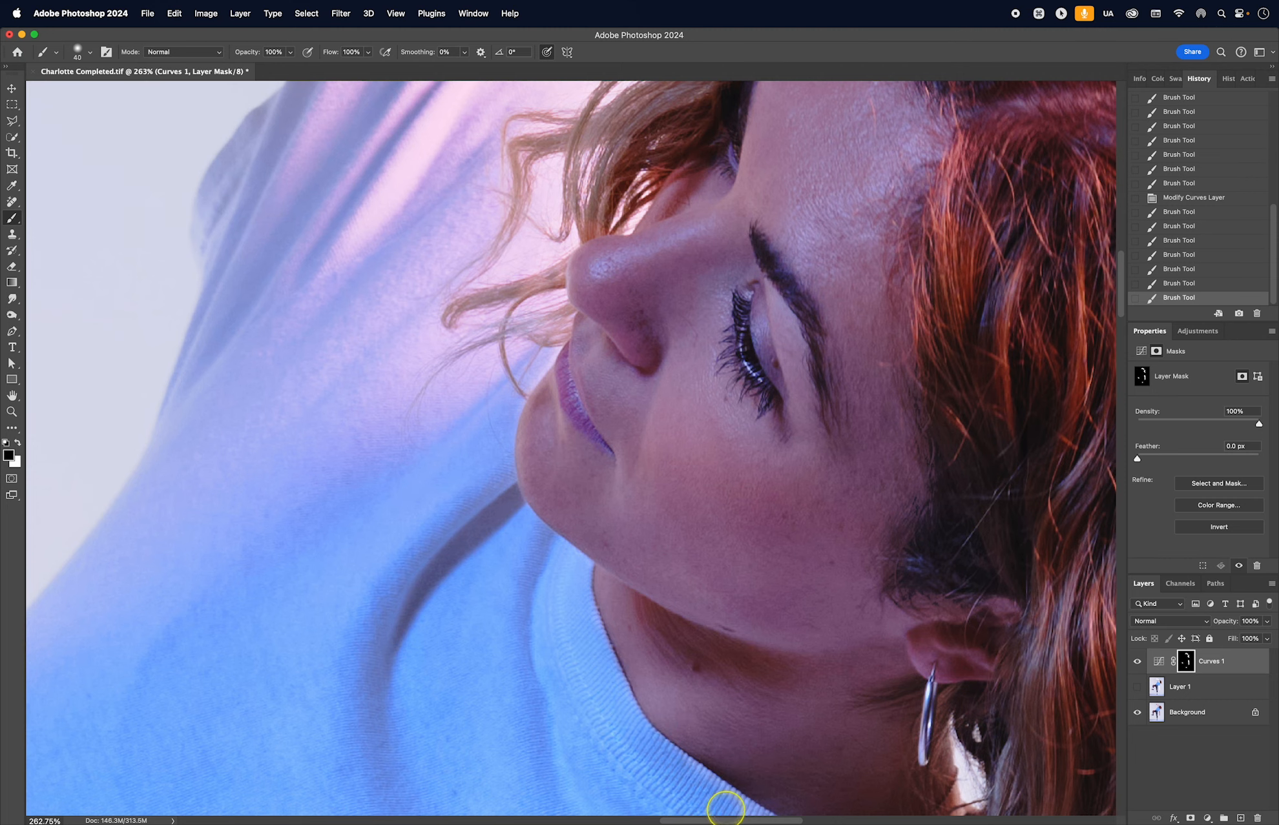
pyautogui.click(699, 777)
pyautogui.press('space')
pyautogui.moveTo(699, 776); pyautogui.dragTo(582, 565)
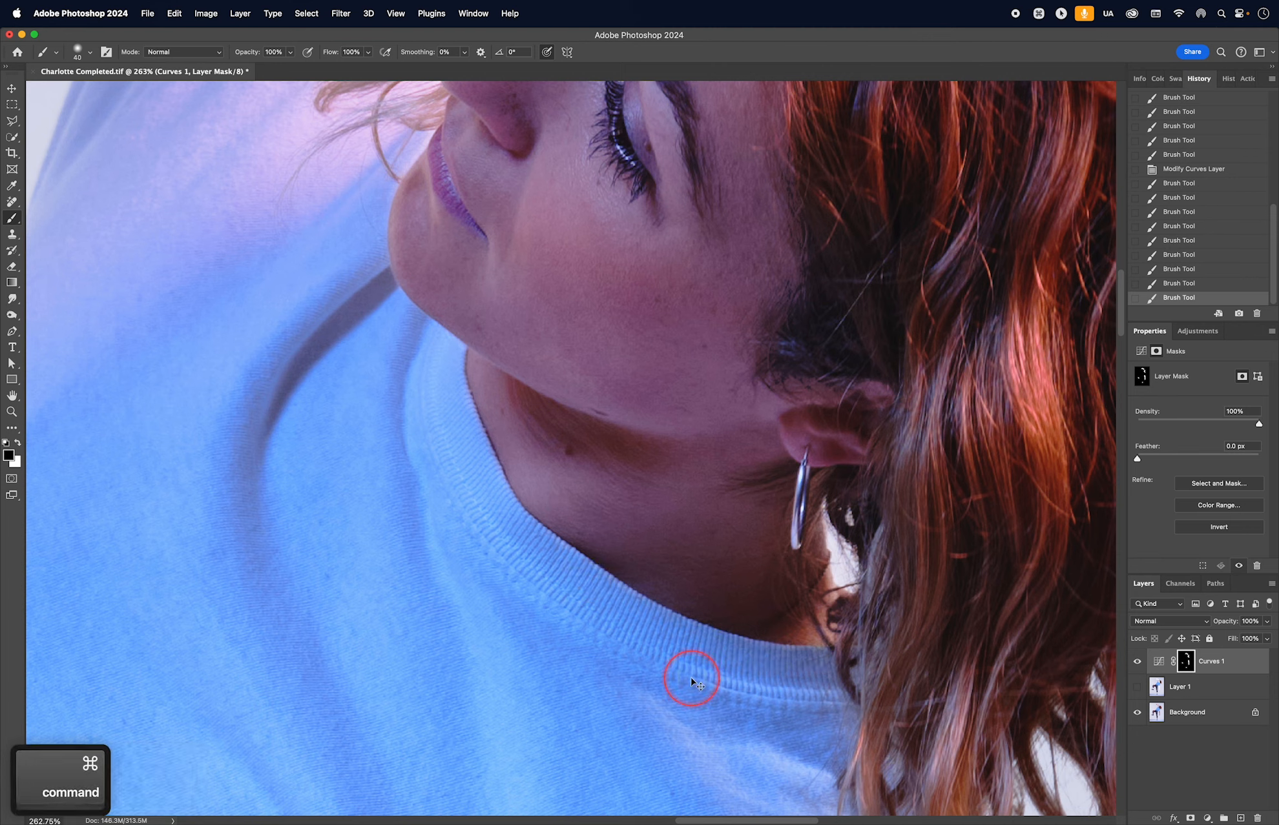
pyautogui.press('super+0')
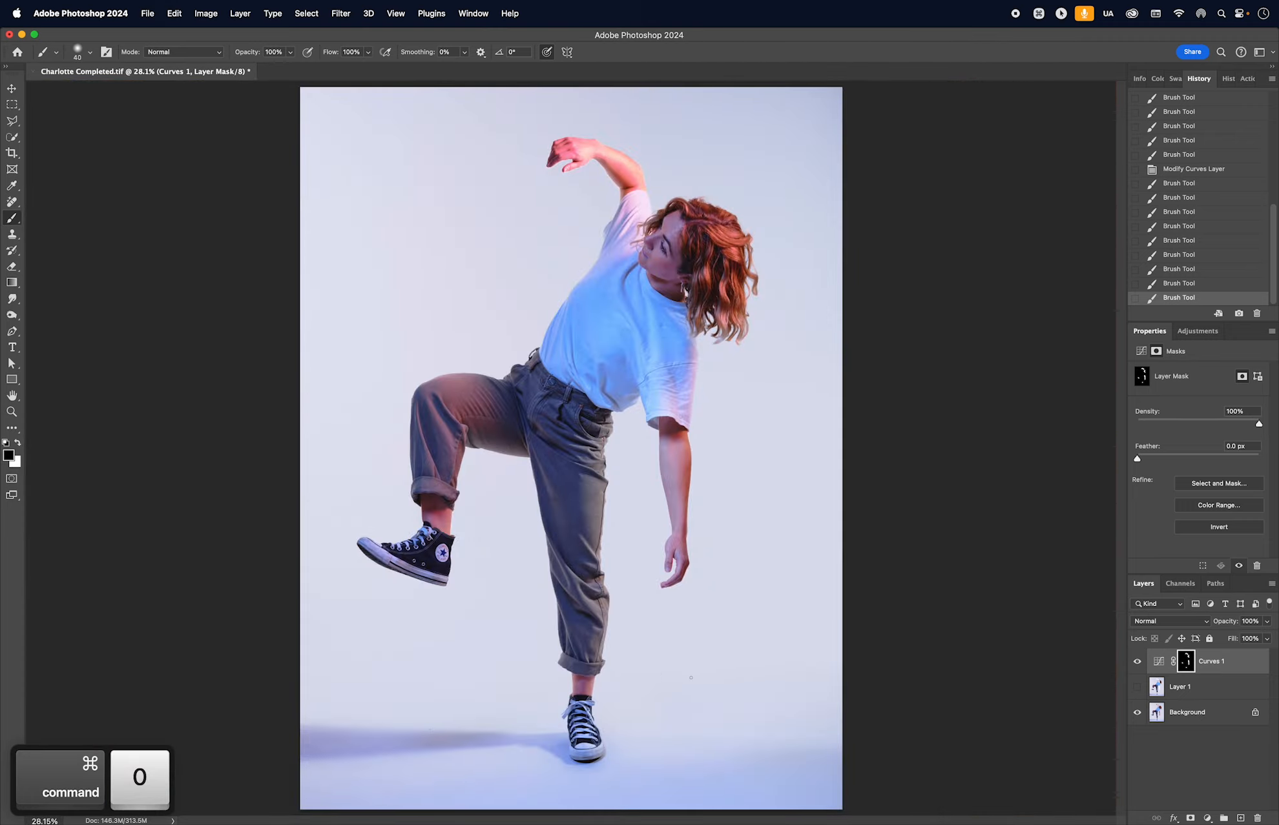